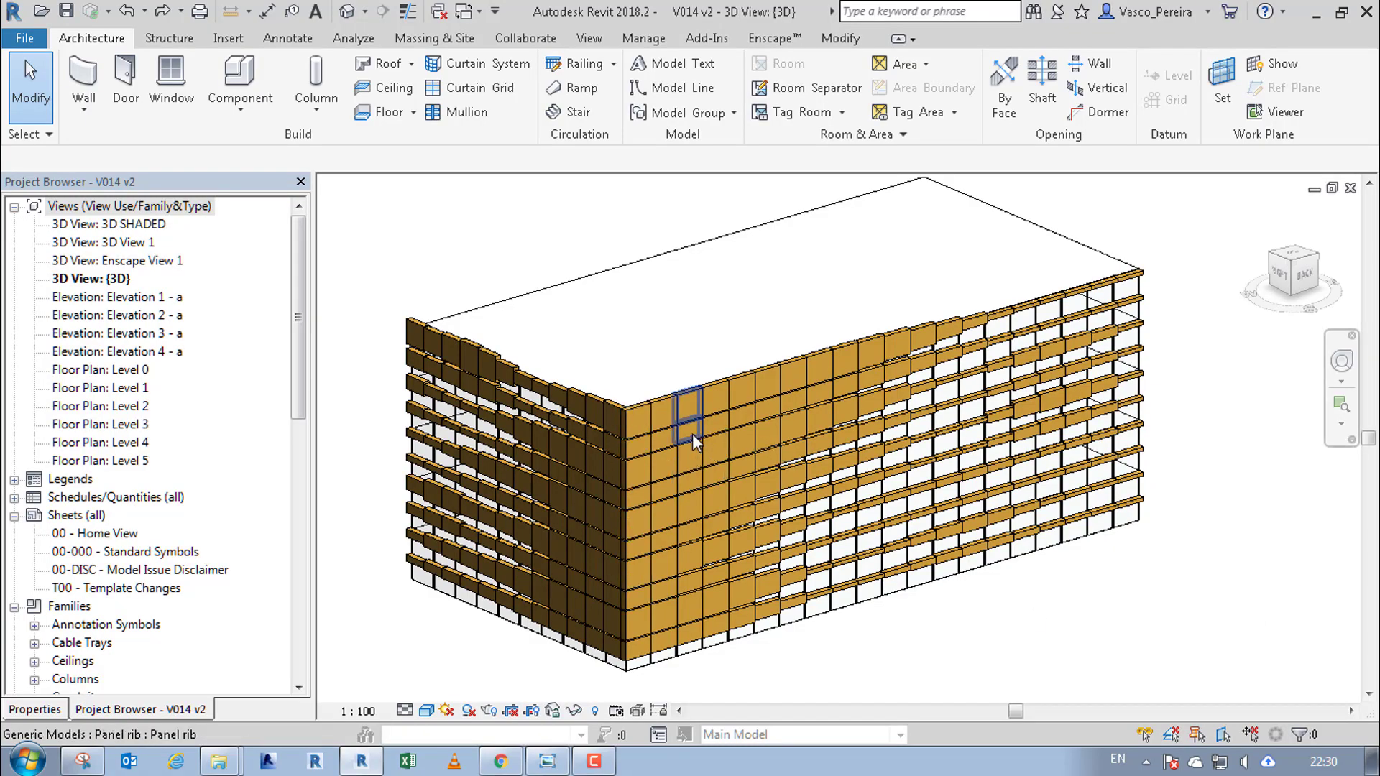
Step: Clear the panel selection and make the hidden mass and walls visible in the view
middle_drag(695, 442, 702, 447)
click(667, 442)
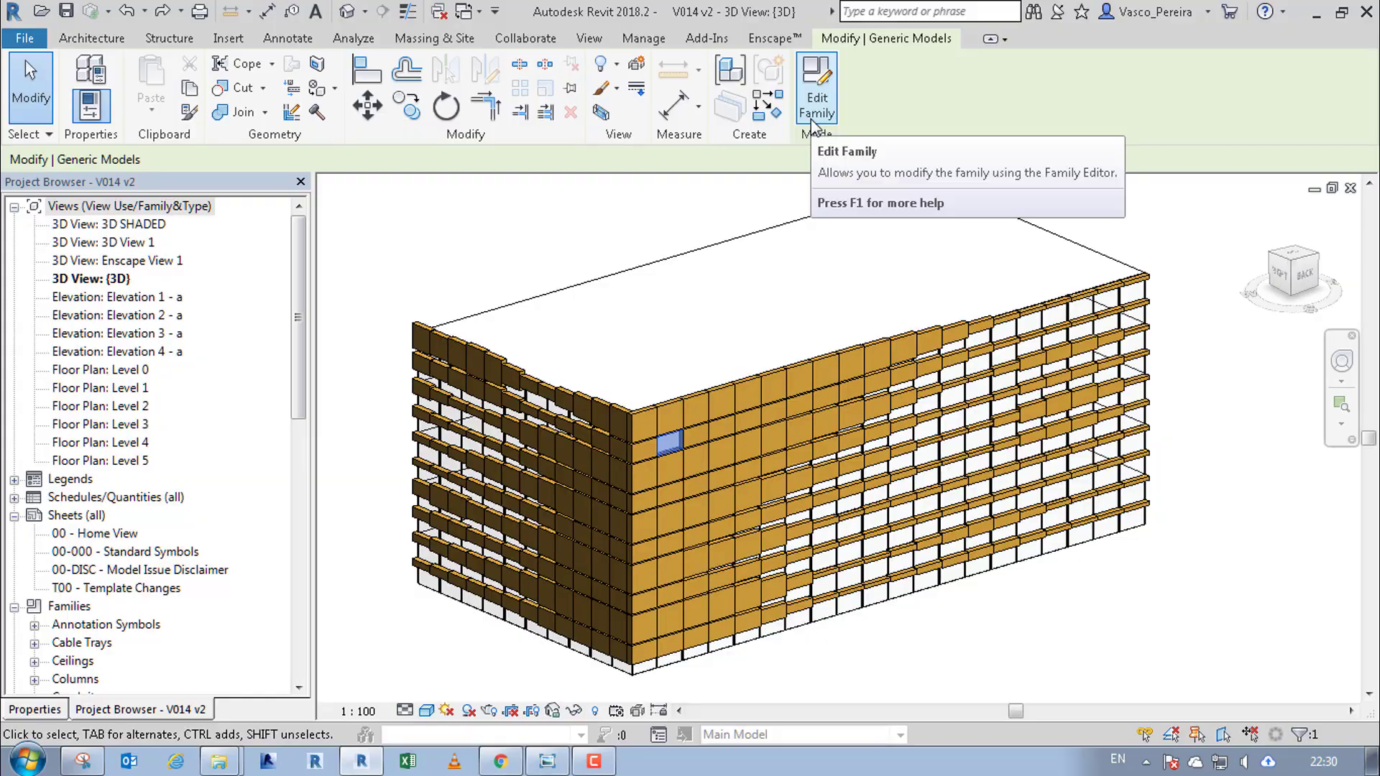
click(632, 209)
key(v)
key(v)
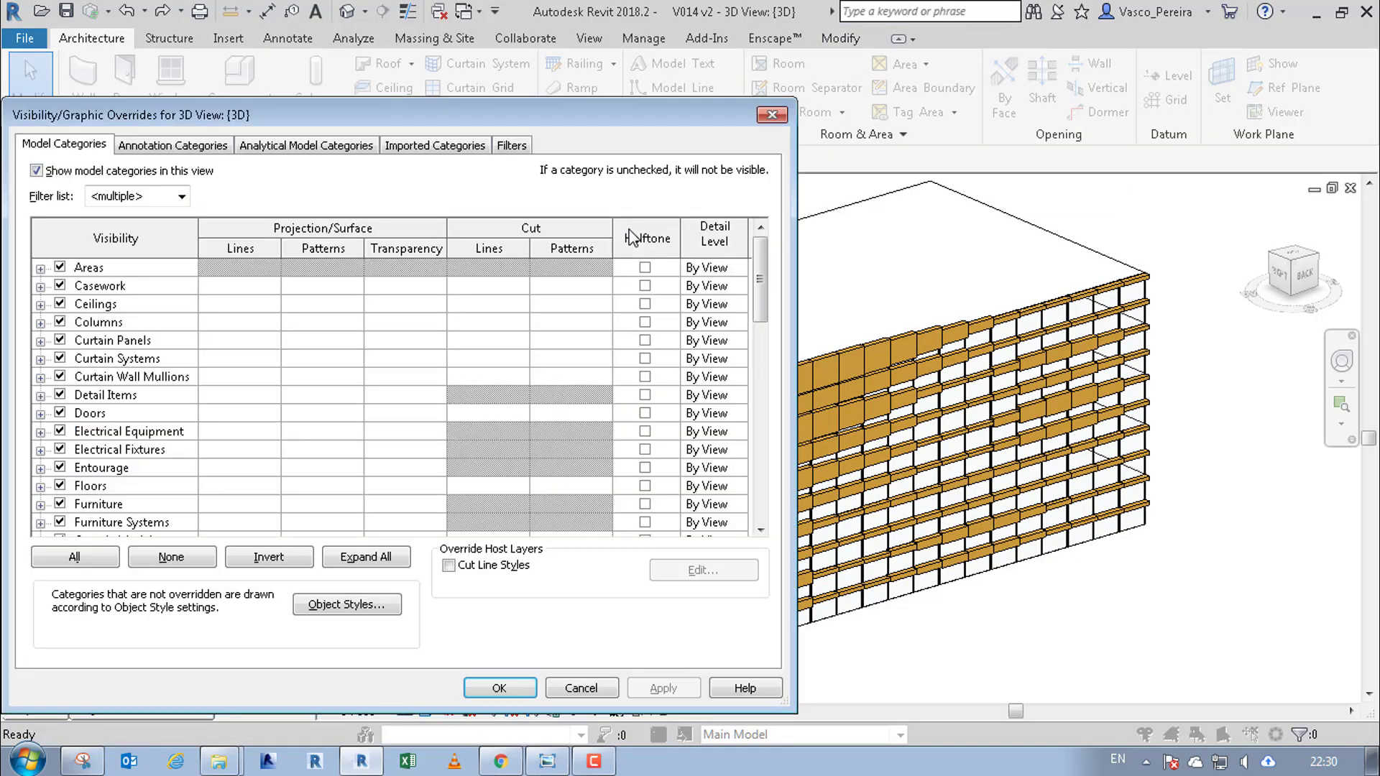
key(w)
key(space)
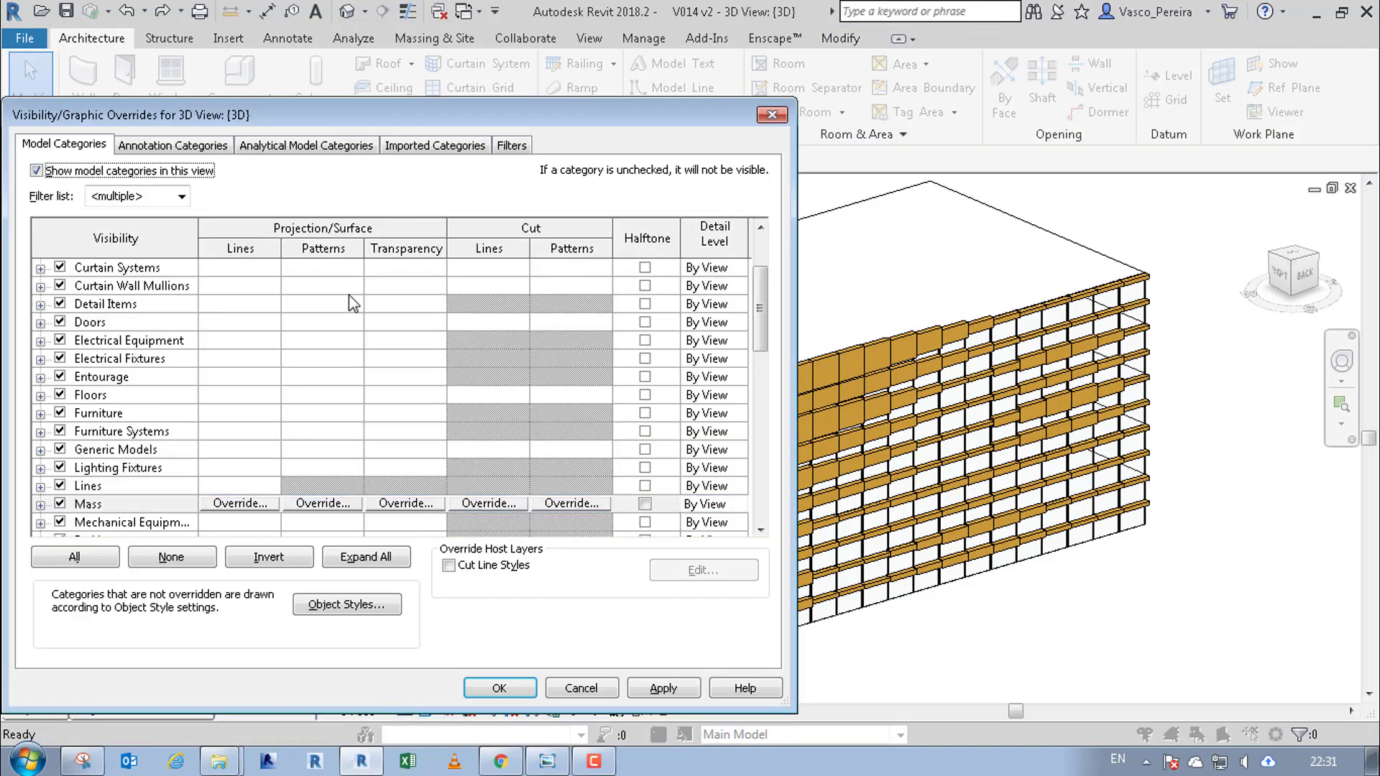
key(Return)
Step: Orbit the building to inspect the driving geometry, then hide the mass again
mouse_move(1064, 647)
shift+middle_down()
mouse_move(1154, 657)
mouse_move(942, 673)
mouse_move(982, 650)
mouse_move(1050, 654)
mouse_move(1083, 674)
mouse_move(1200, 647)
mouse_move(1084, 657)
shift+middle_up()
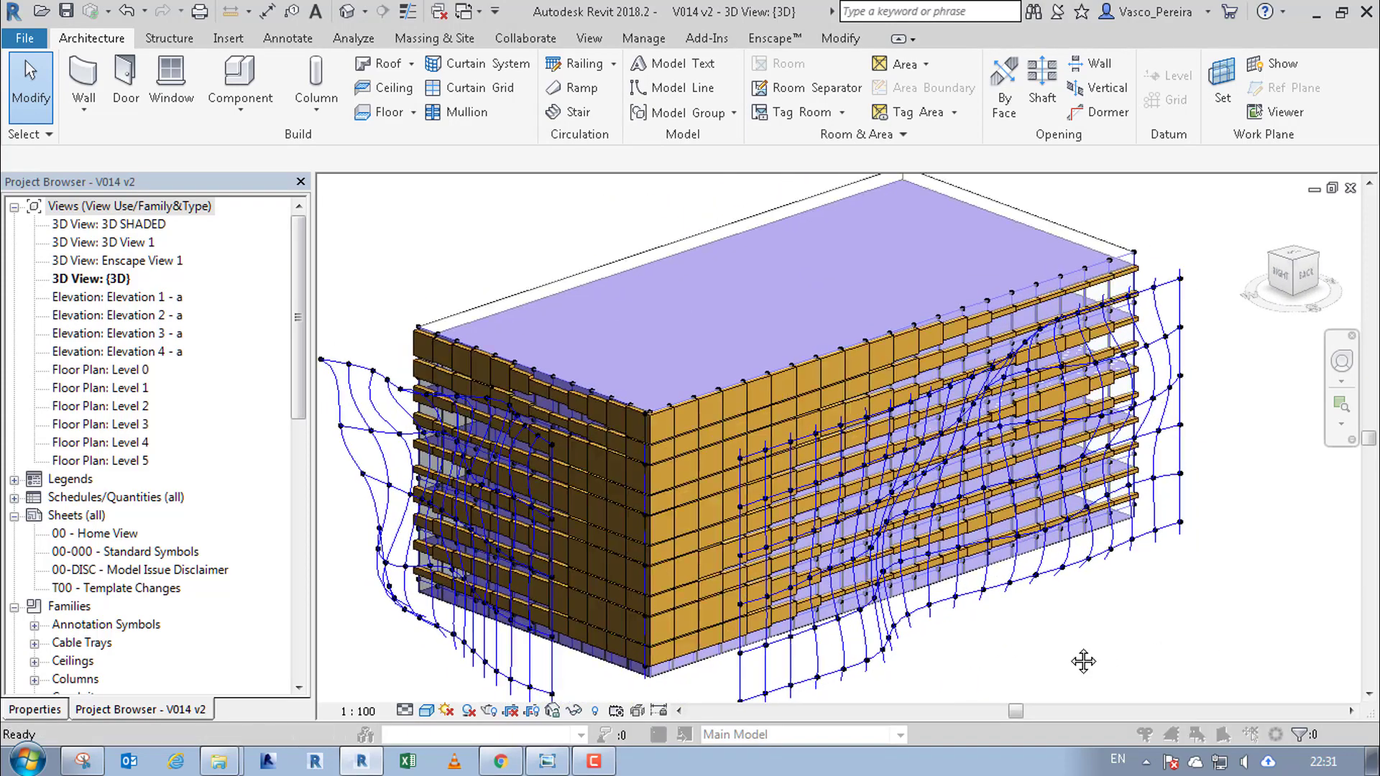
key(v)
key(g)
key(Return)
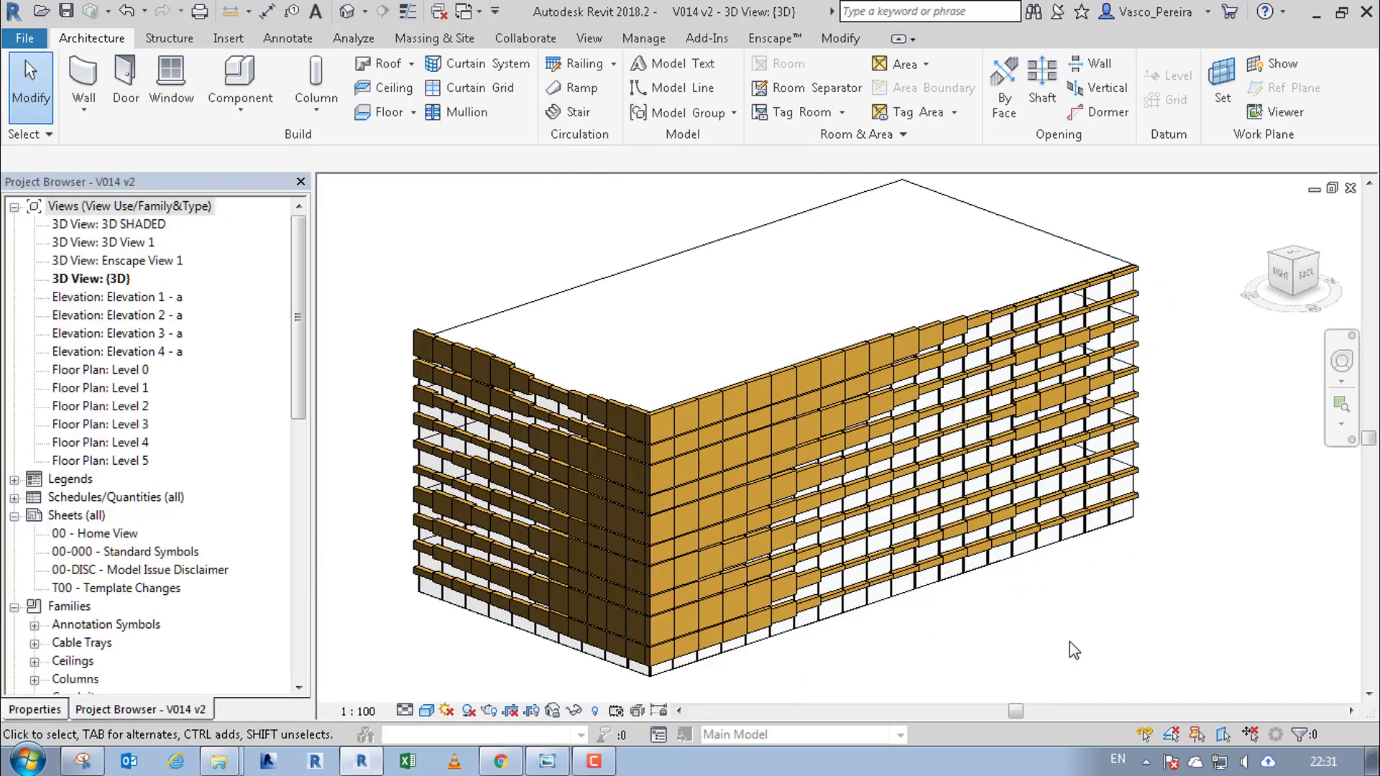
Step: Select several panel ribs and compare their L, BotW and TopW values in Properties
mouse_move(945, 622)
shift+middle_down()
mouse_move(983, 649)
mouse_move(858, 468)
shift+middle_up()
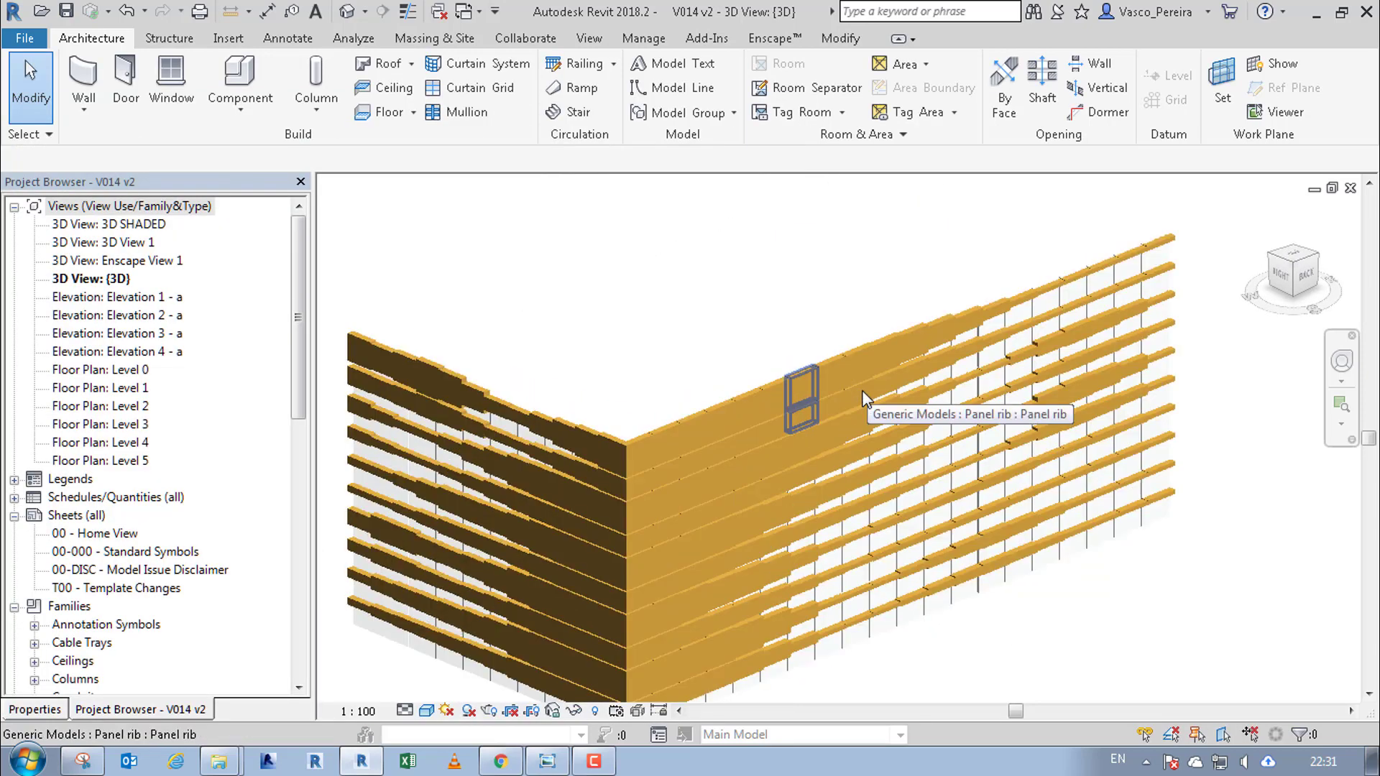
click(895, 378)
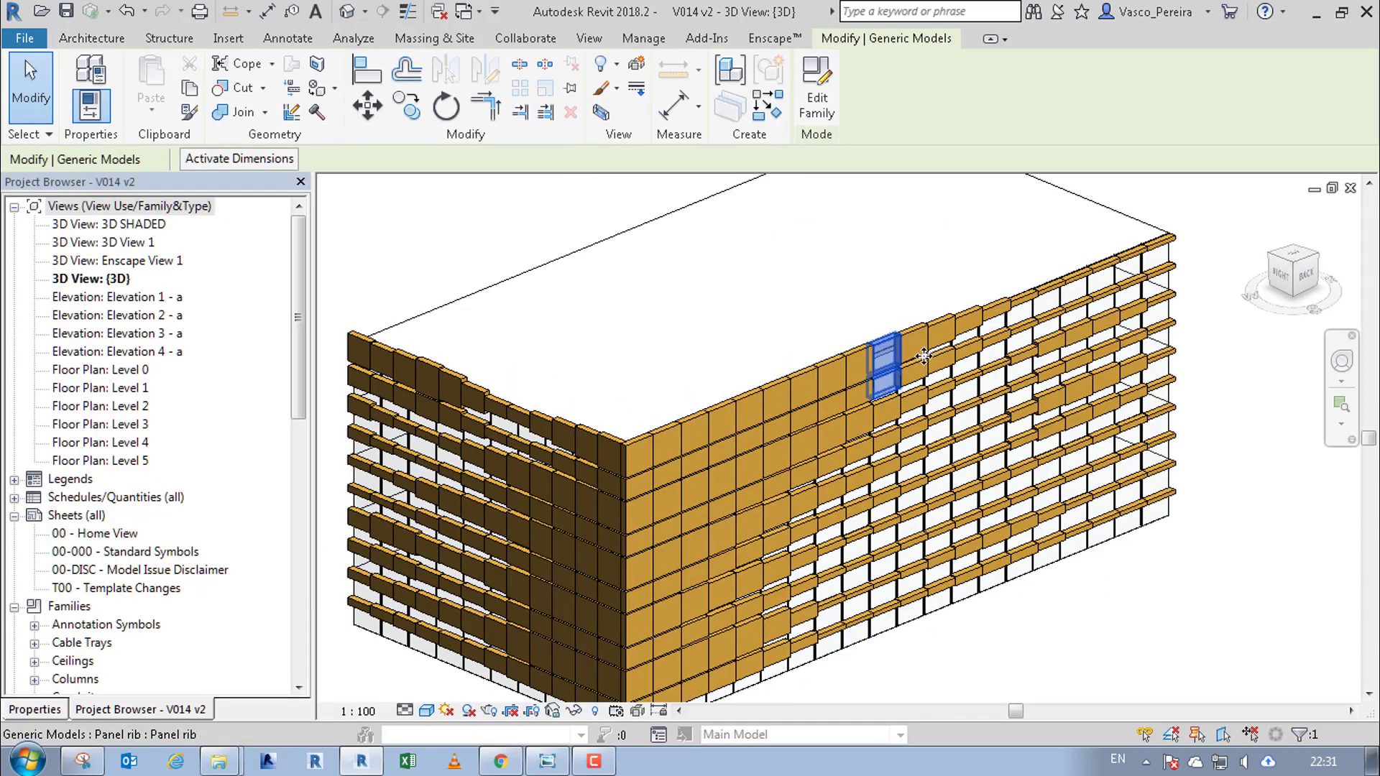
click(43, 711)
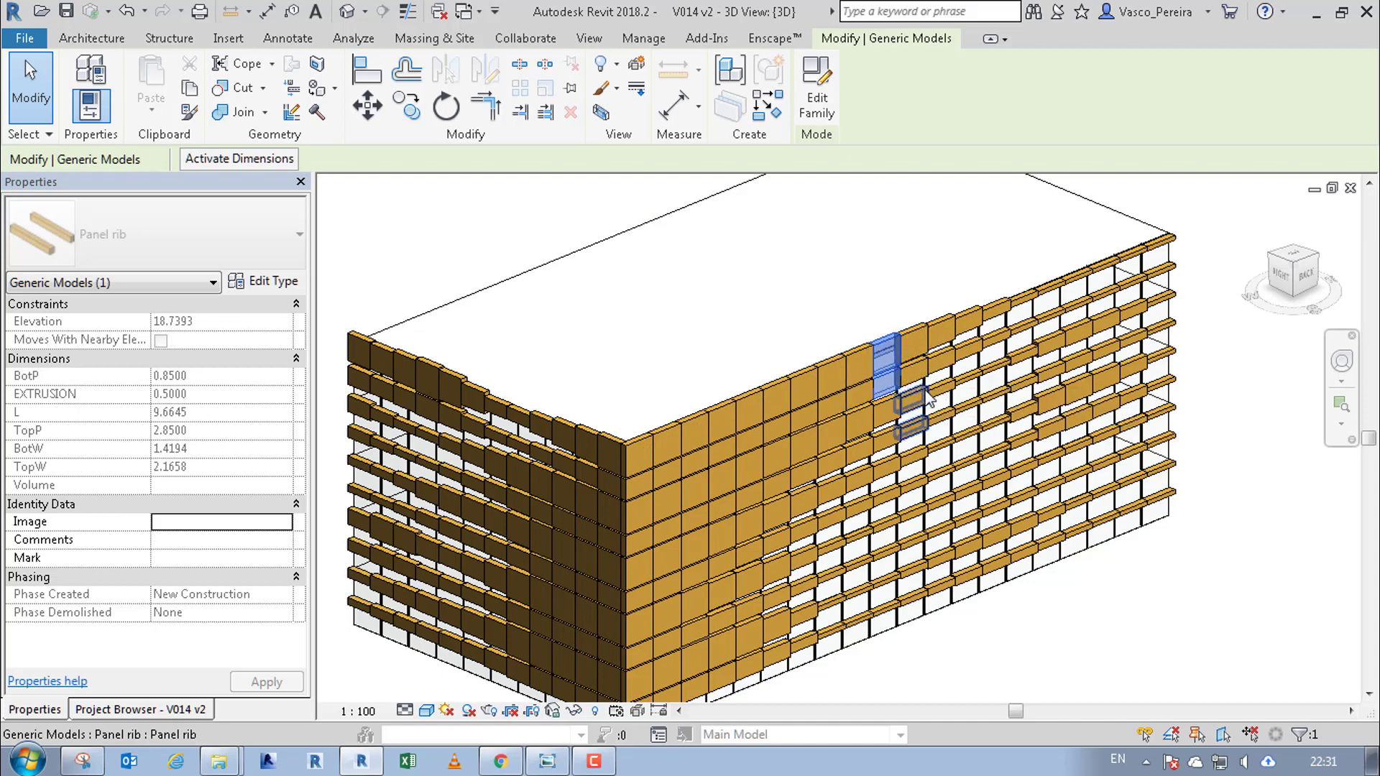
click(988, 393)
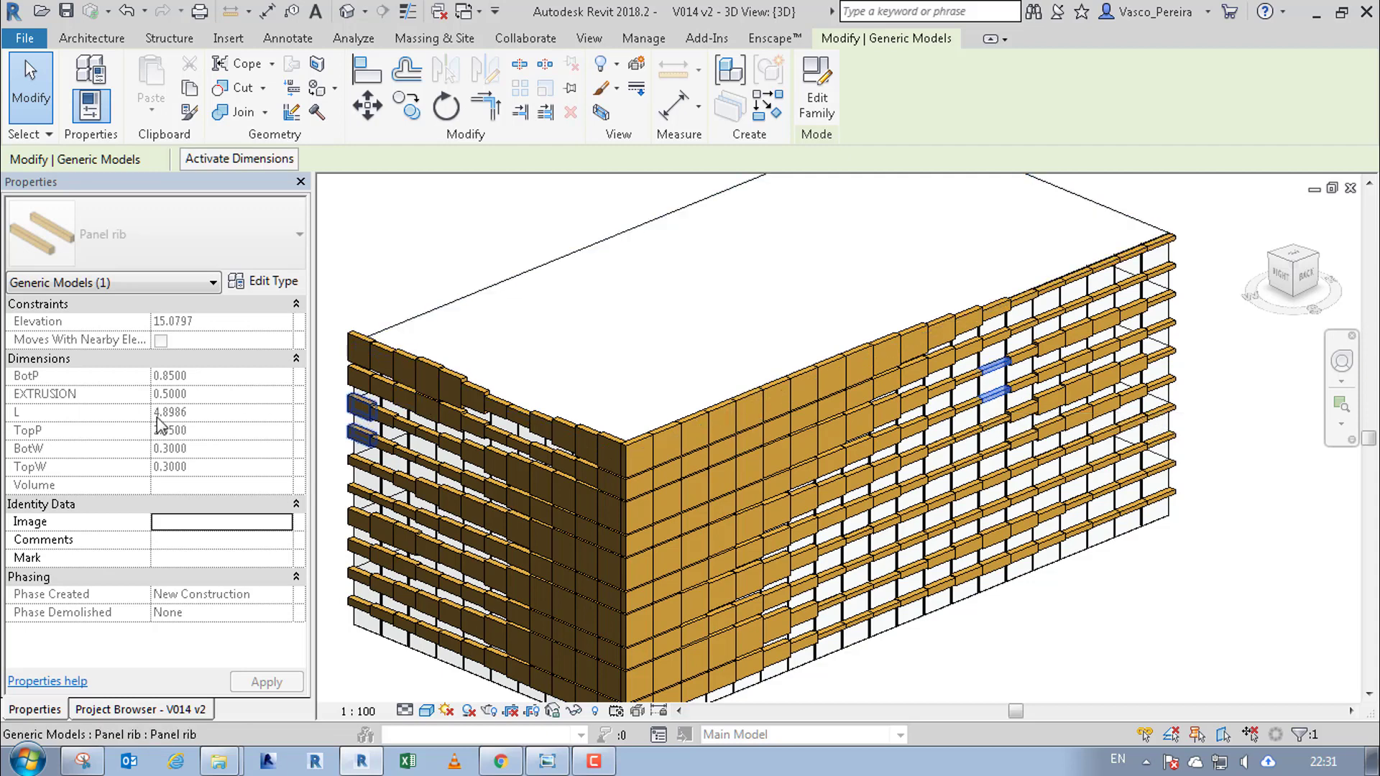
click(692, 442)
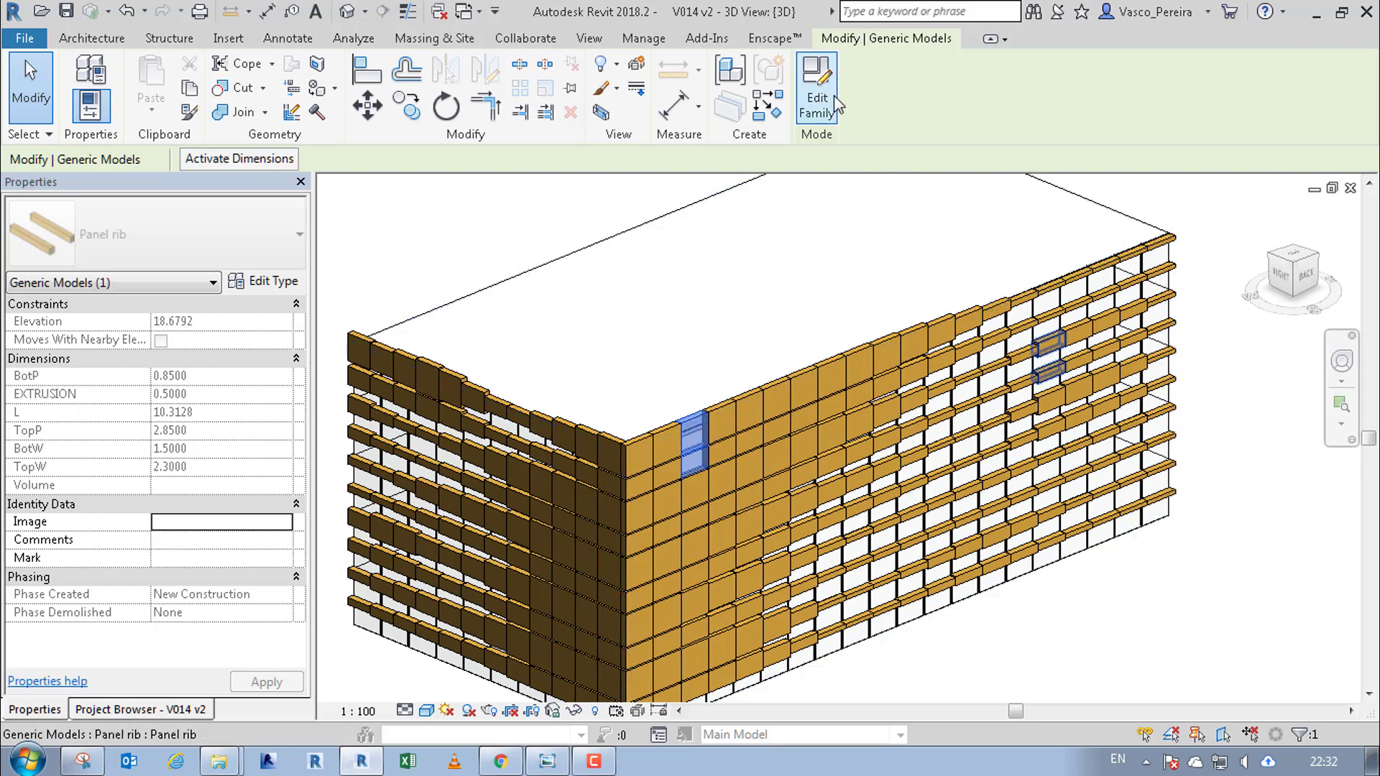
Step: Edit the Panel rib family and convert reporting parameter L to shared parameter L
click(827, 116)
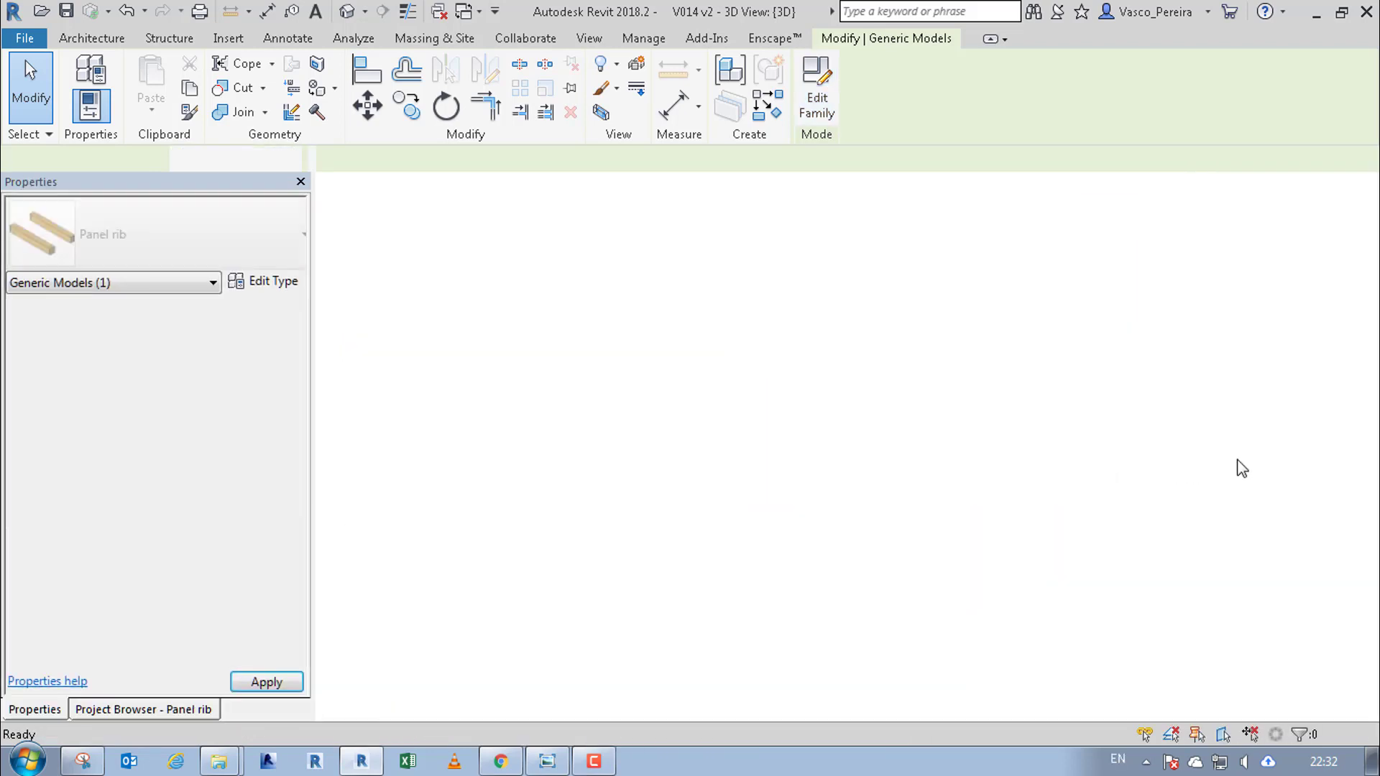
scroll(1239, 439, up, 2)
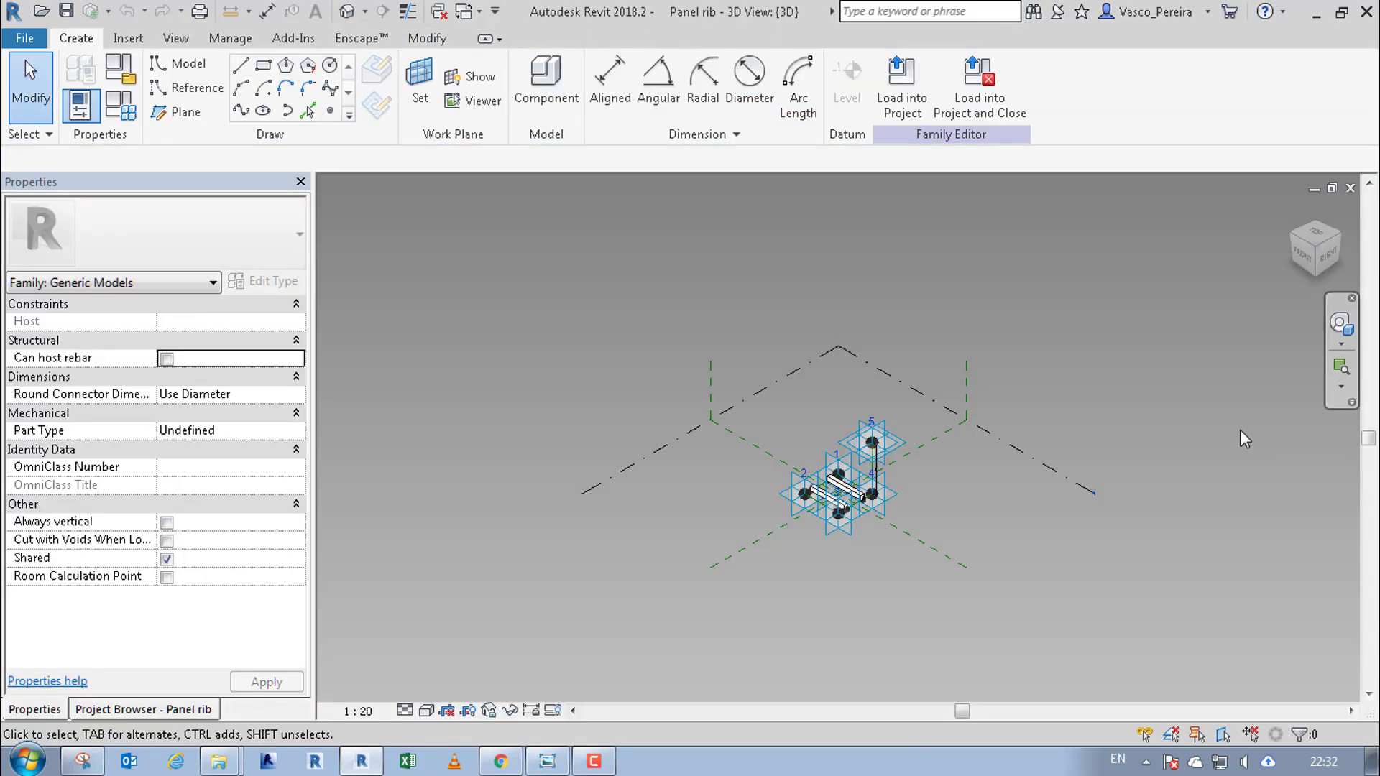
scroll(910, 536, up, 2)
middle_drag(910, 536, 958, 567)
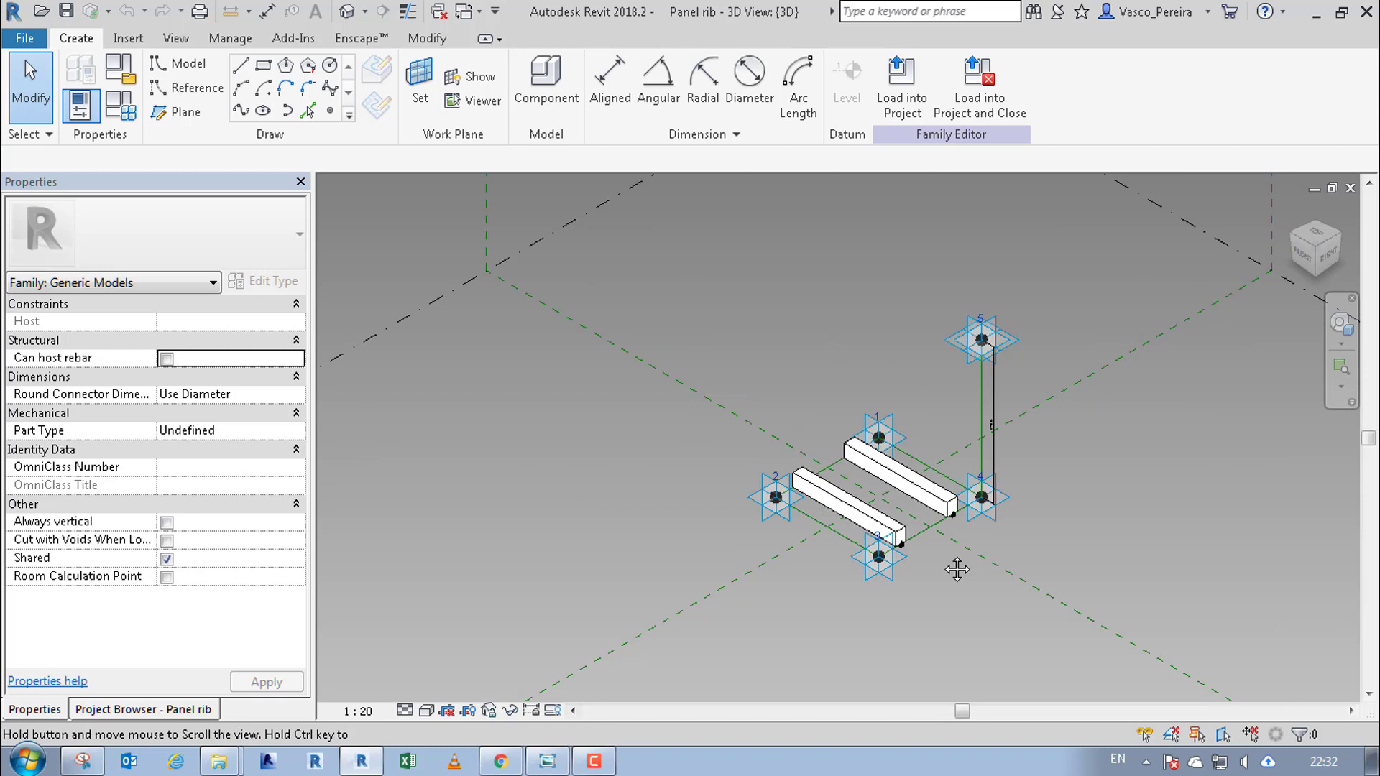
middle_drag(1077, 520, 1110, 552)
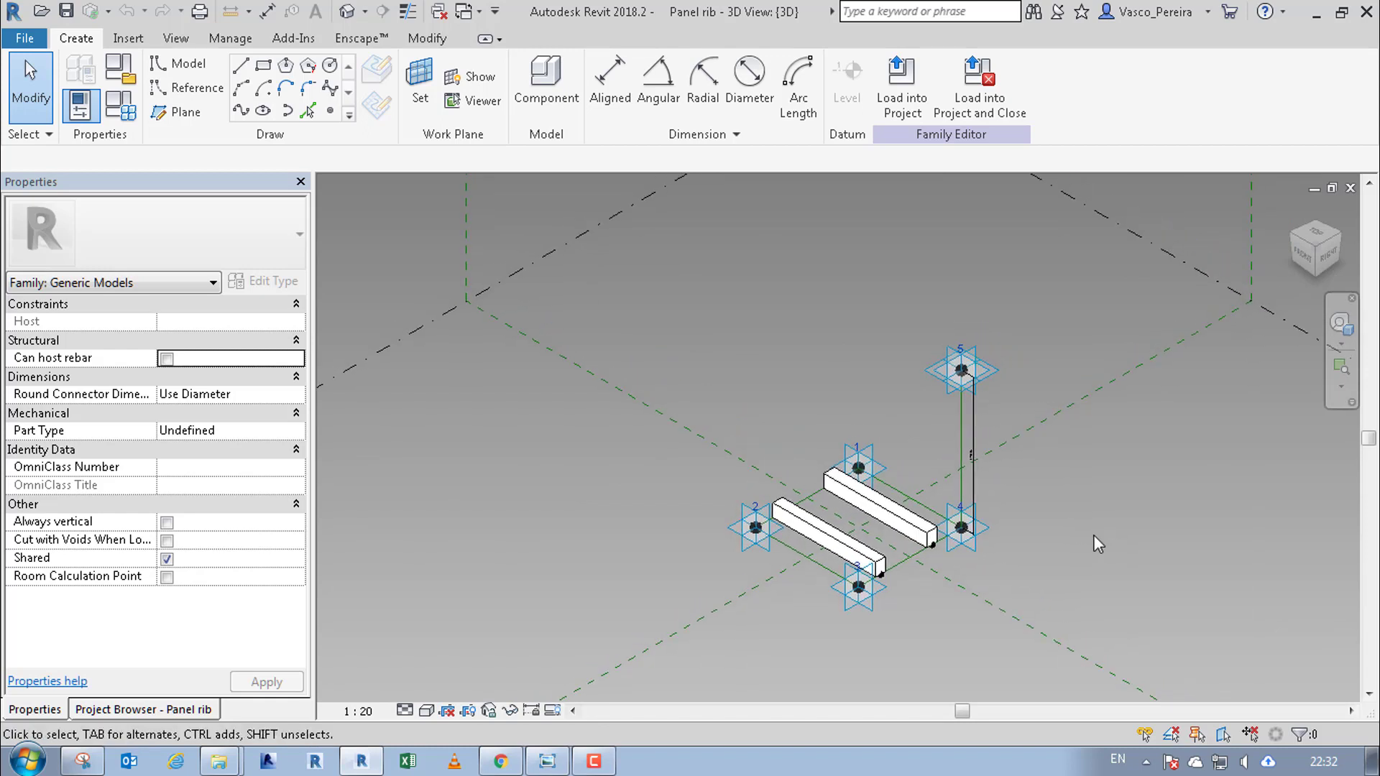
scroll(1093, 544, up, 1)
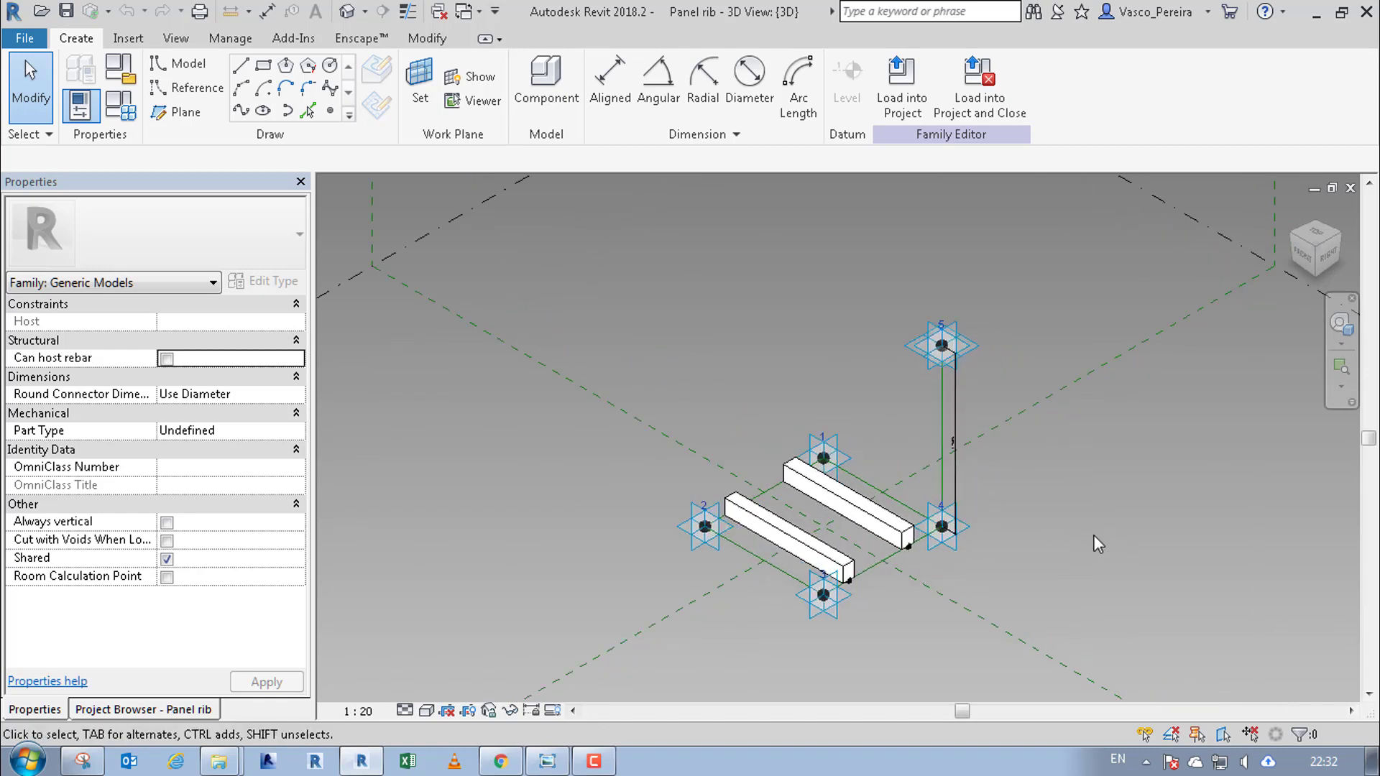
scroll(703, 466, up, 1)
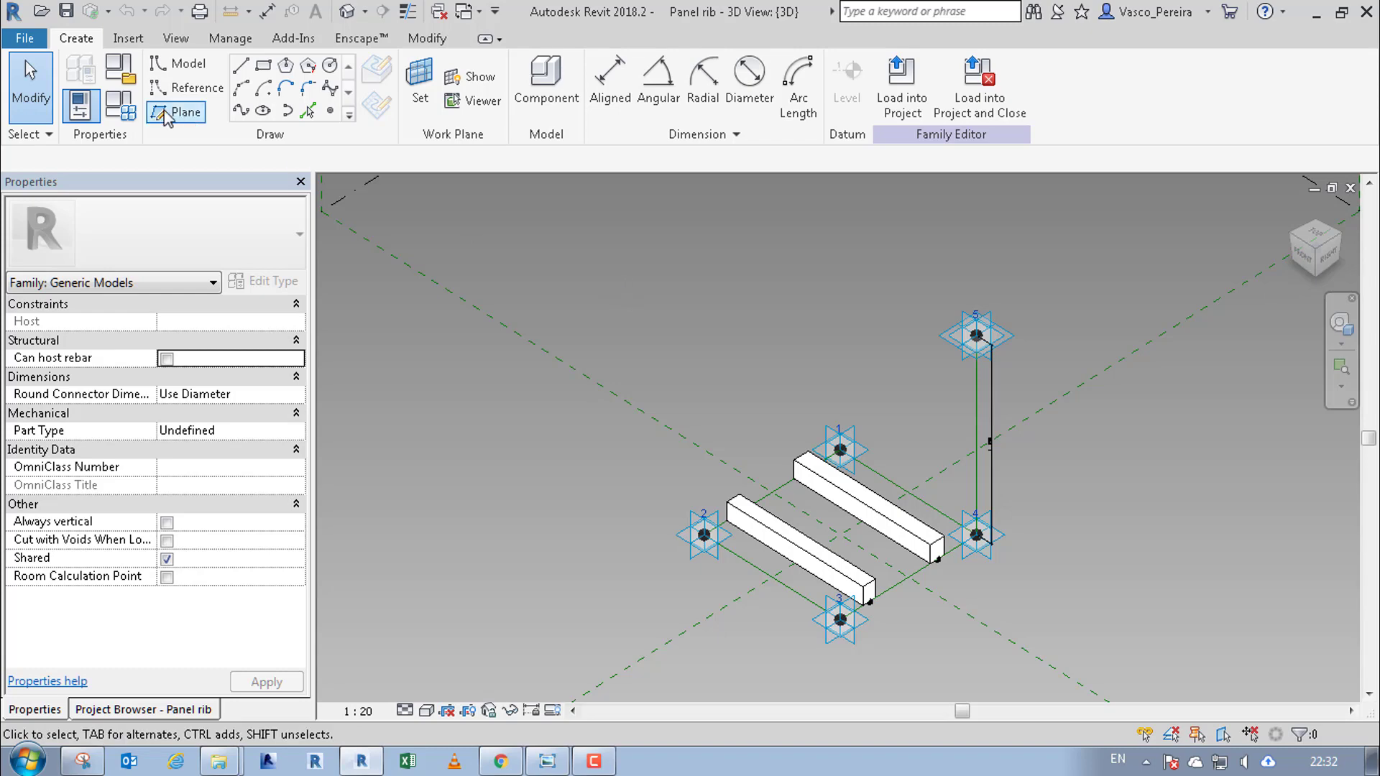
click(119, 105)
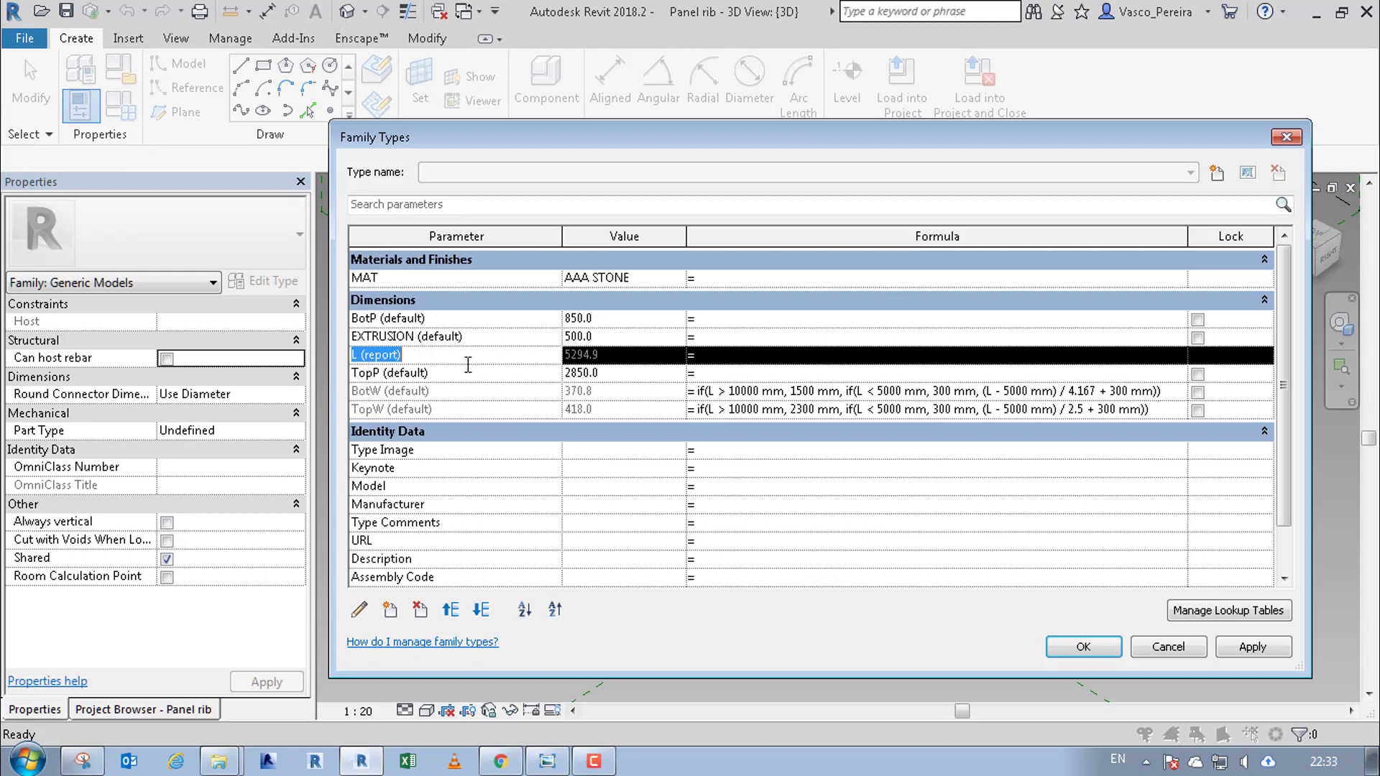
click(362, 610)
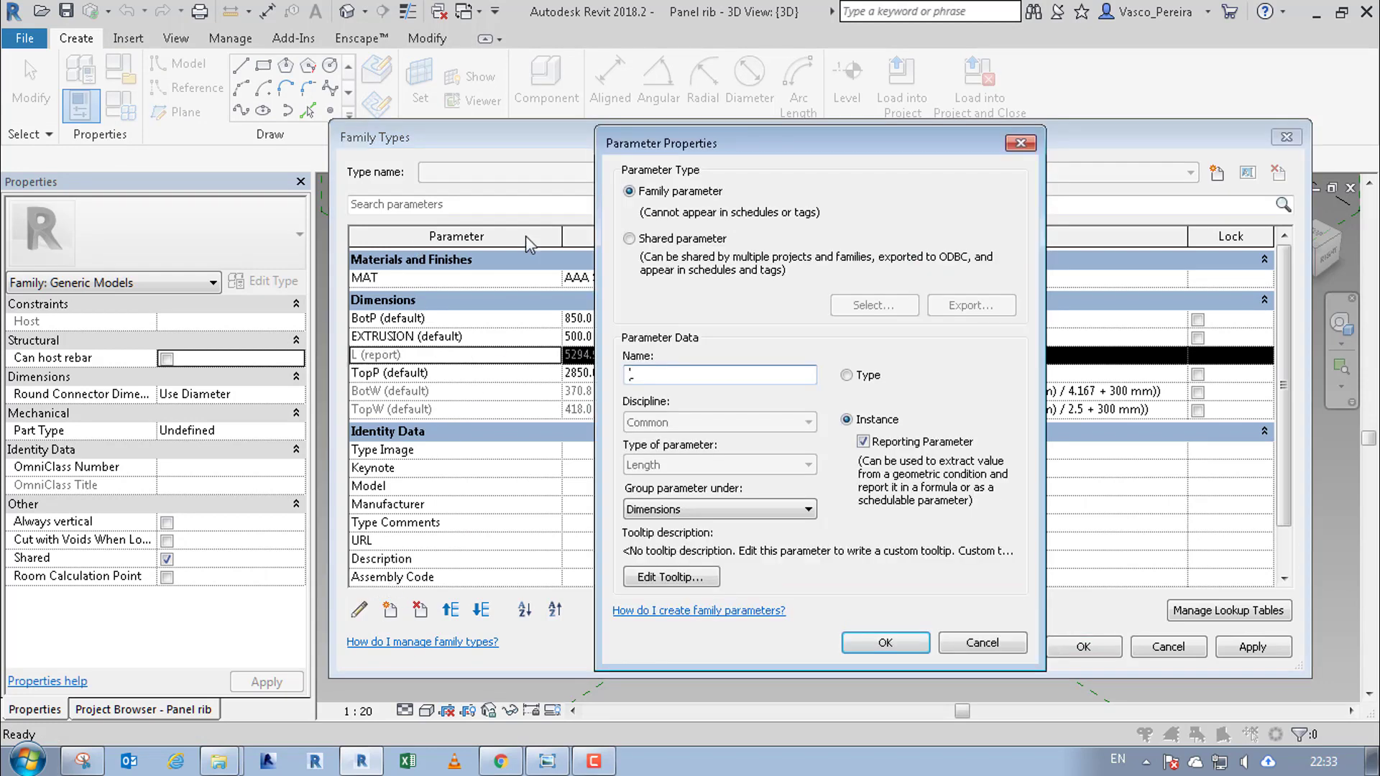
click(647, 239)
click(867, 306)
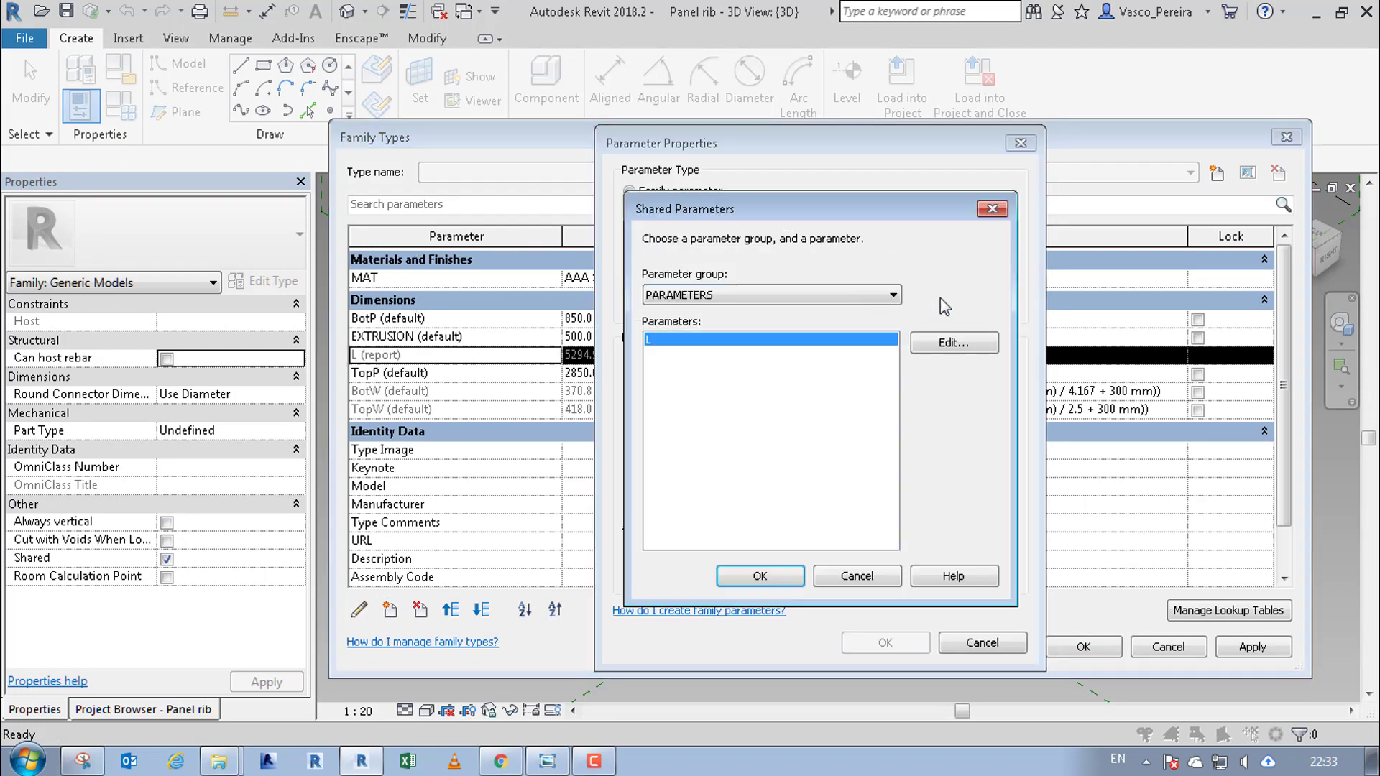
click(784, 575)
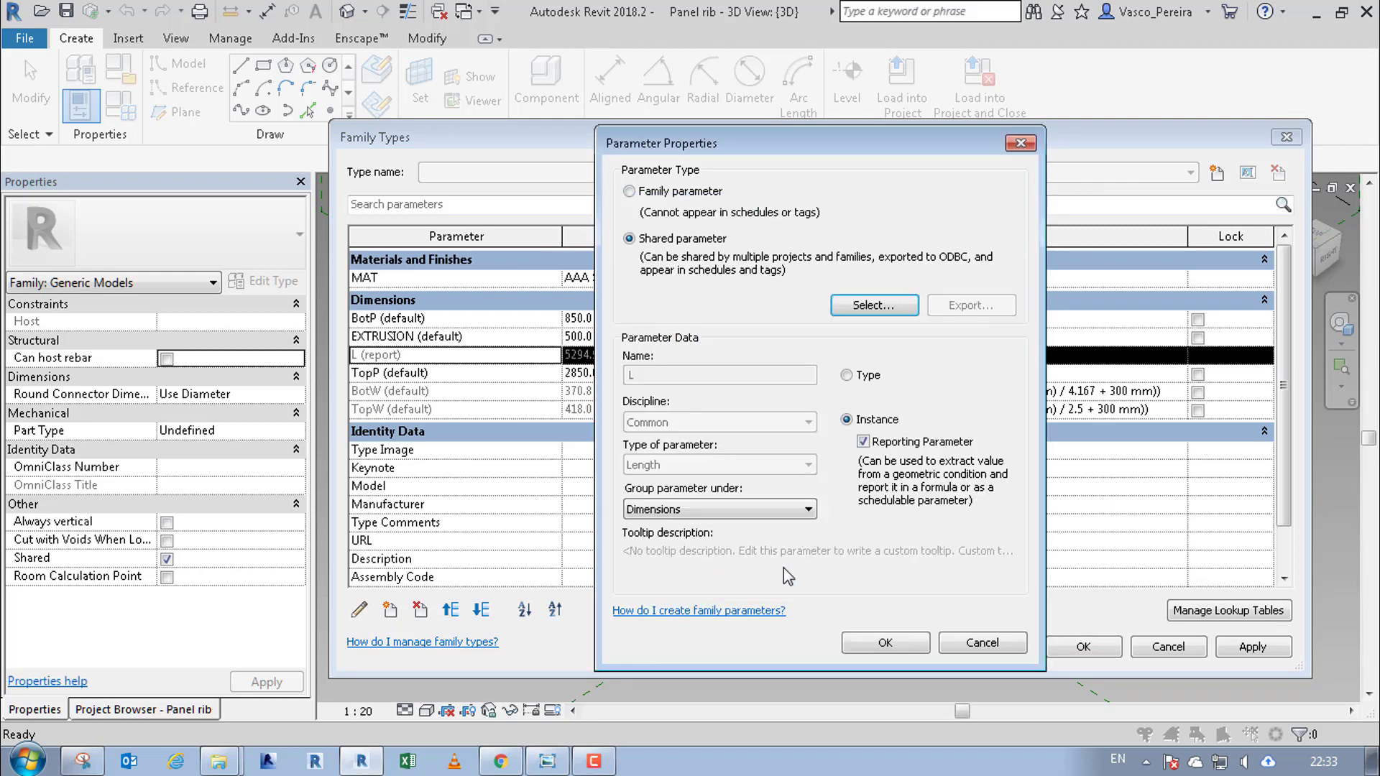
click(885, 645)
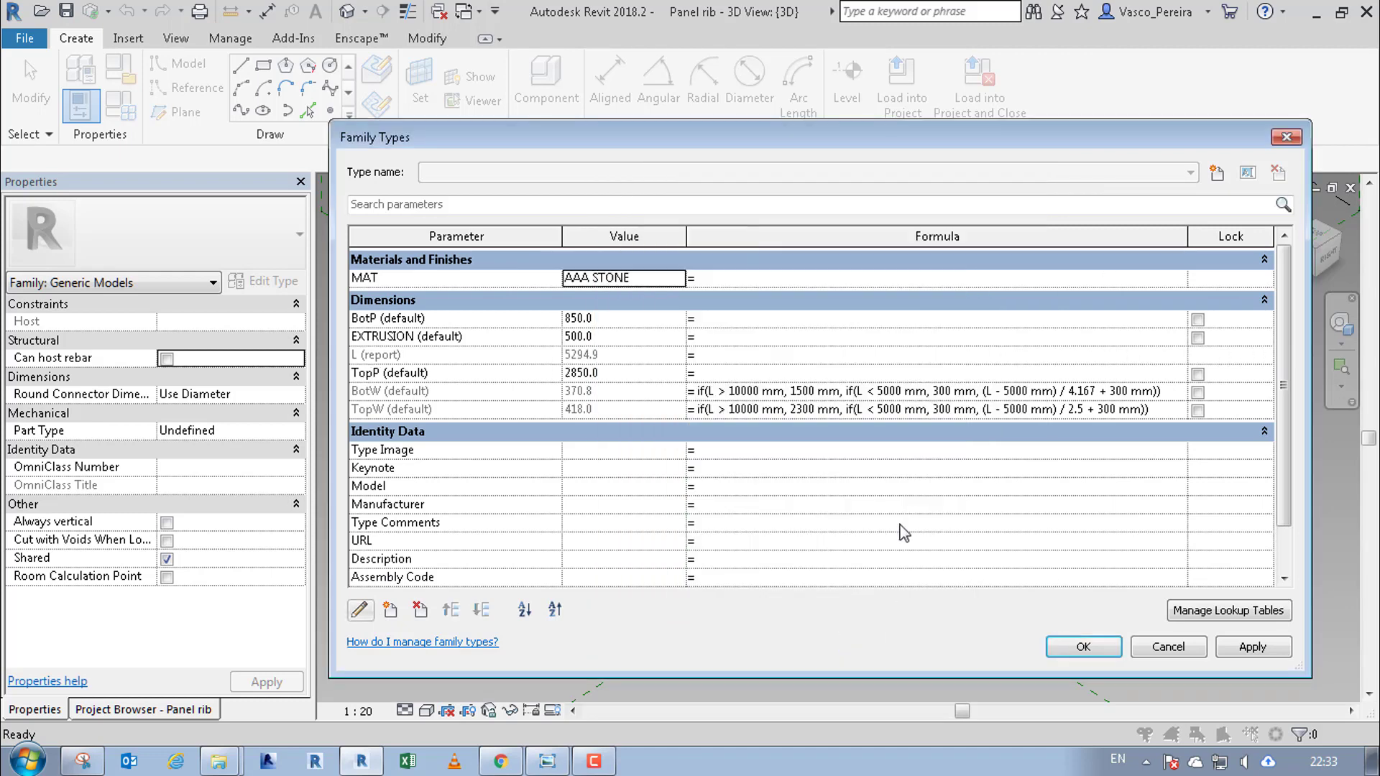
click(1083, 647)
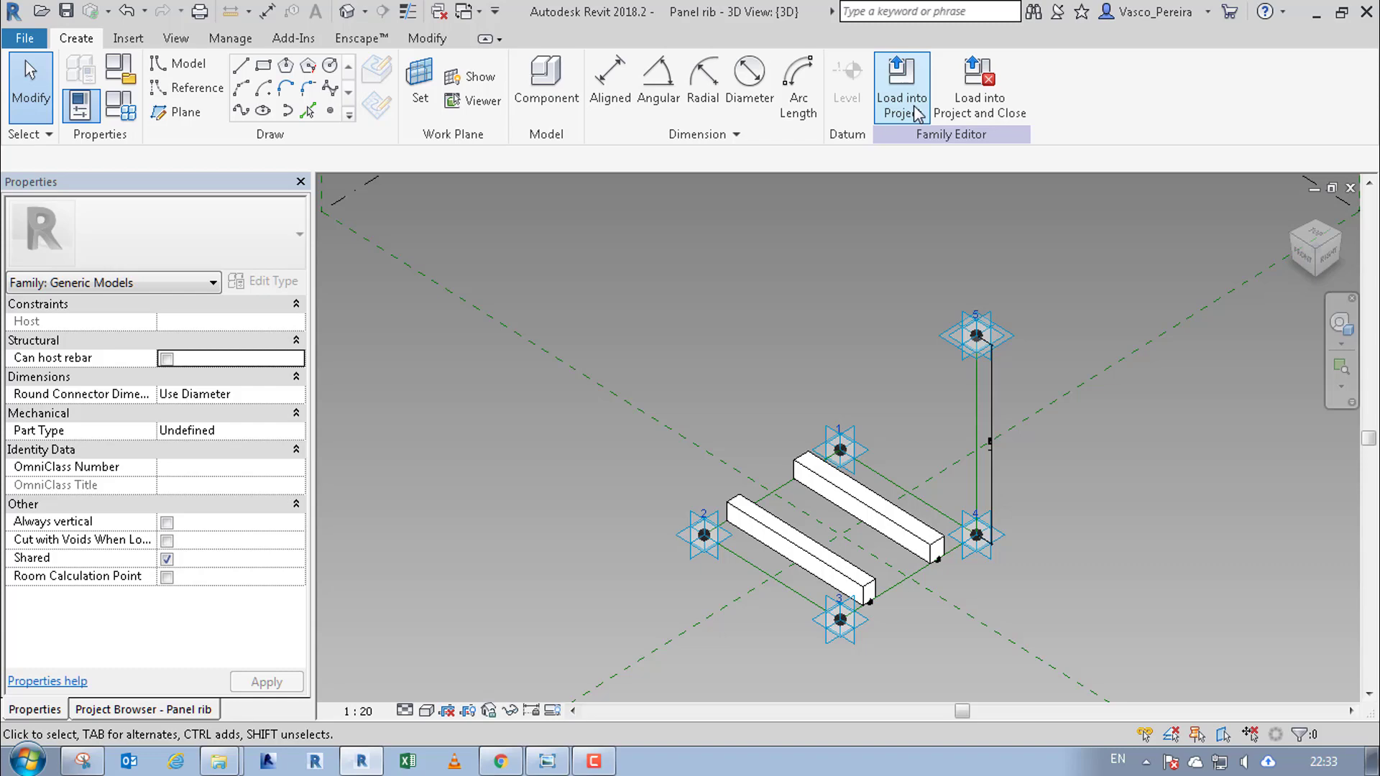
Step: Load the updated family into the project and start a new Generic Models schedule
click(901, 86)
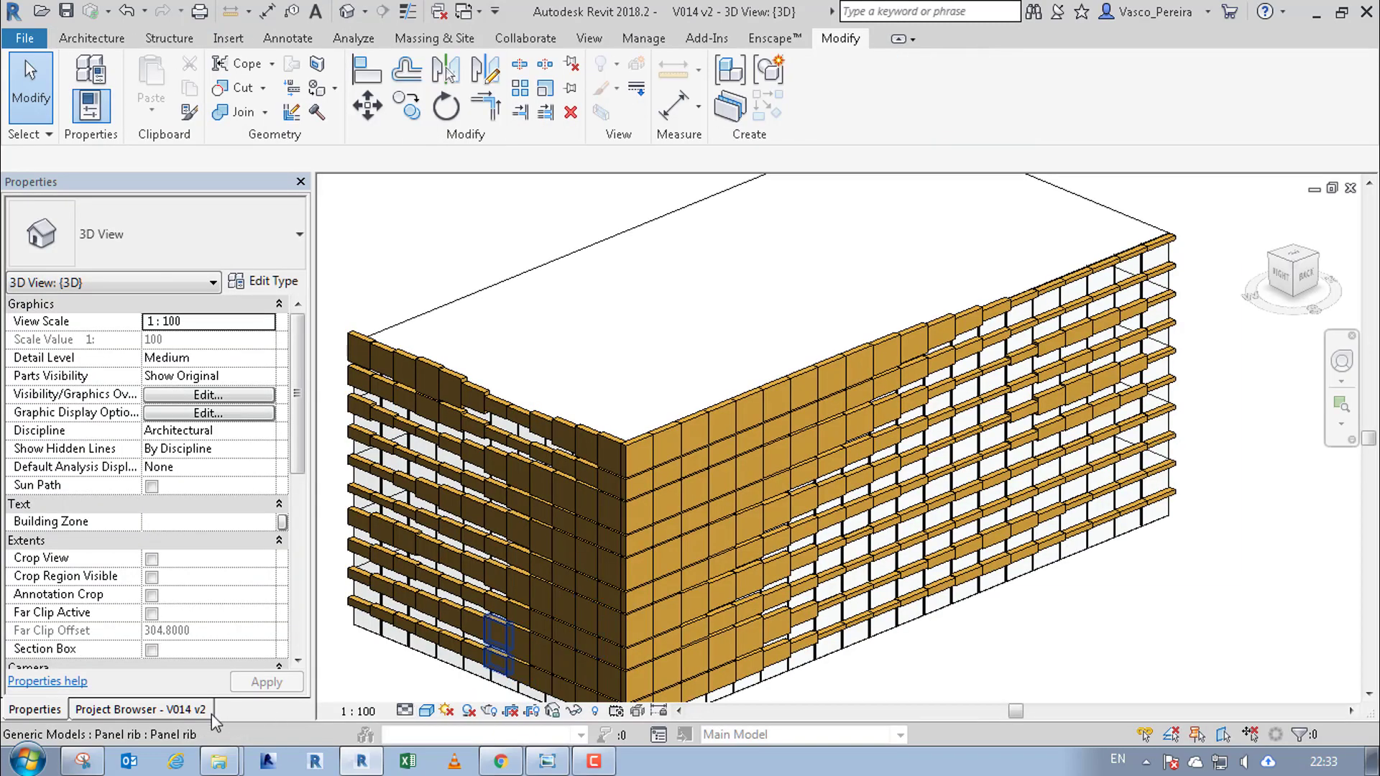
click(206, 713)
click(112, 499)
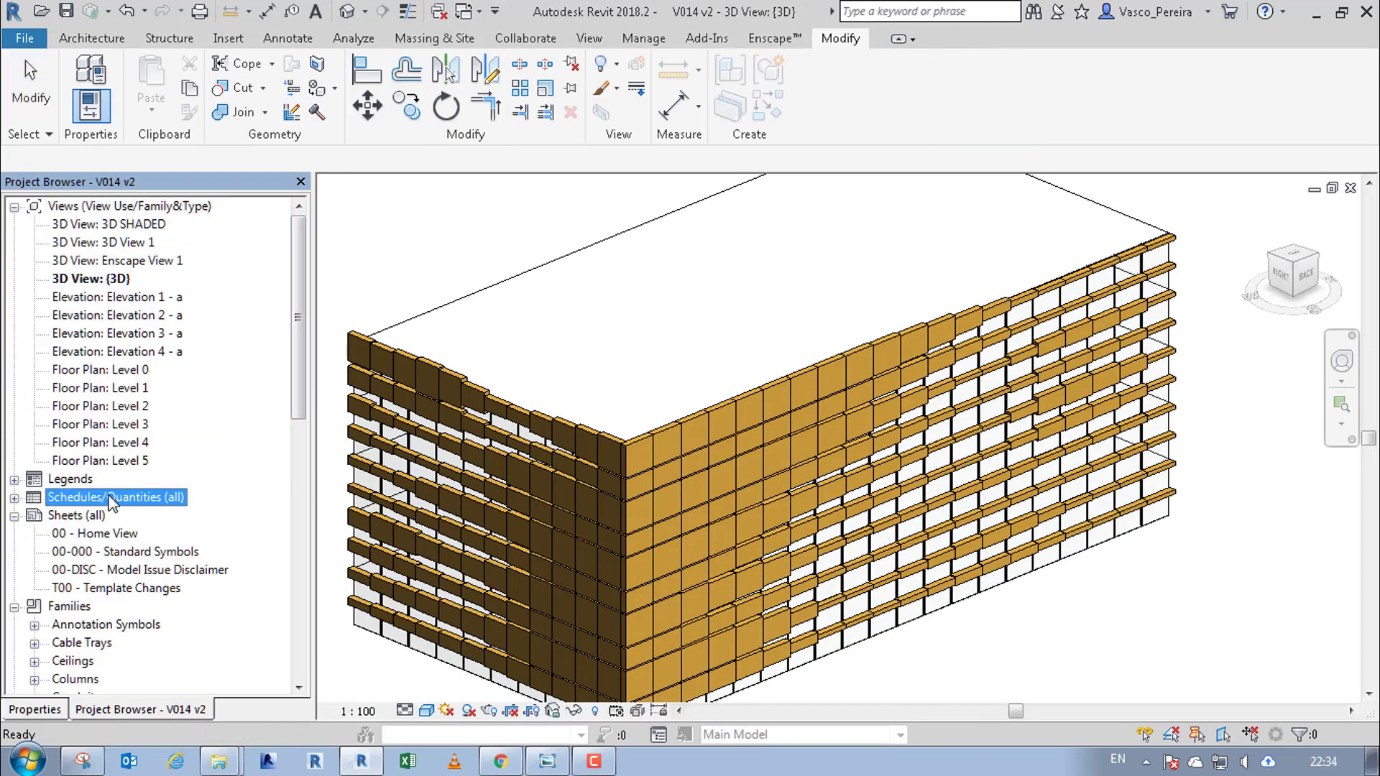
right_click(113, 498)
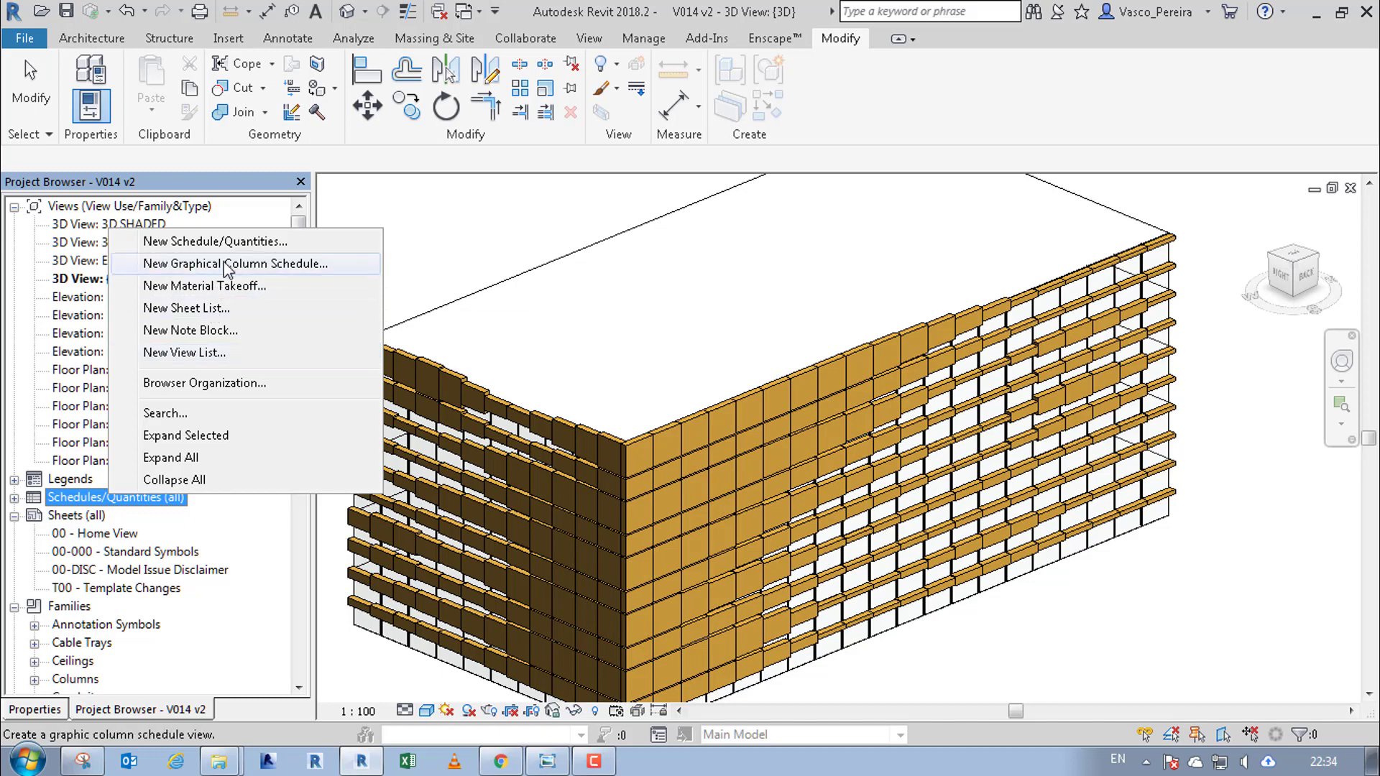
click(246, 244)
key(g)
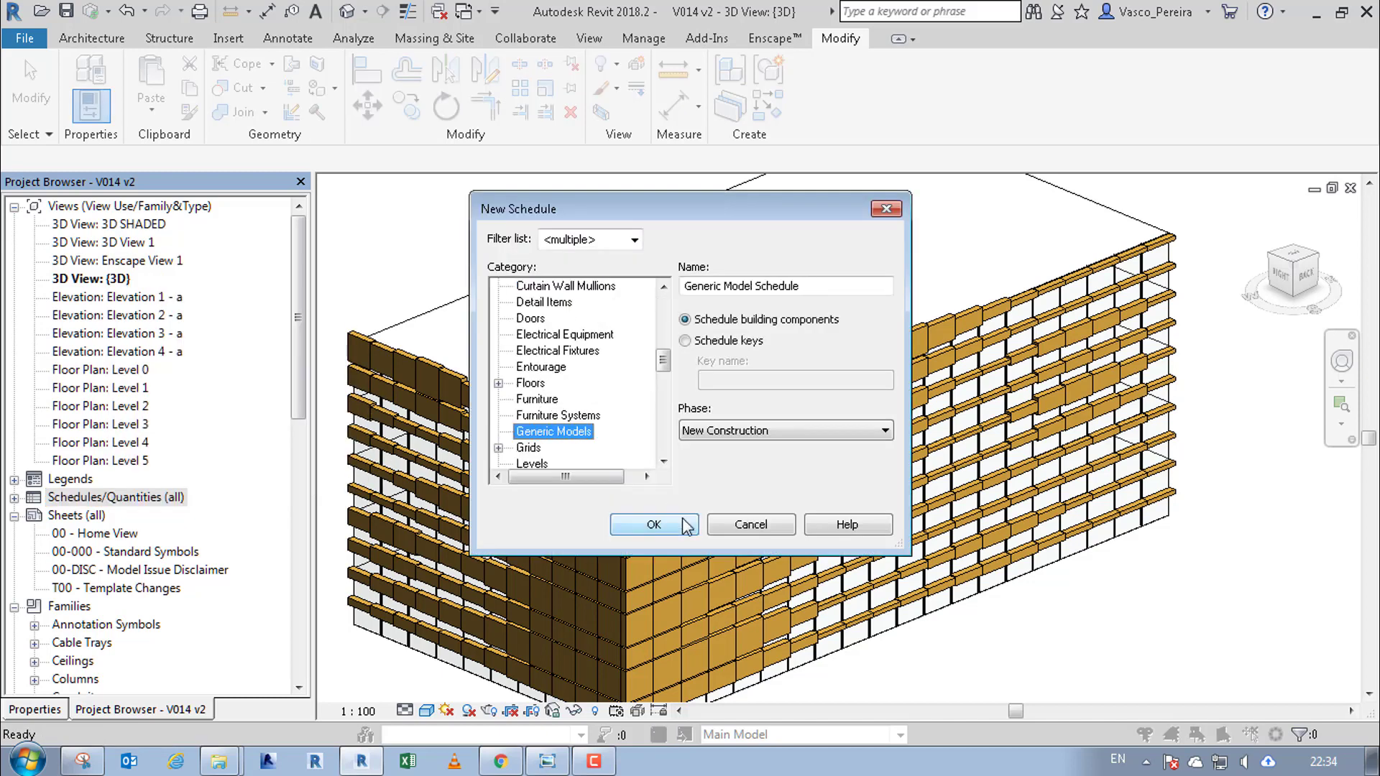
click(682, 528)
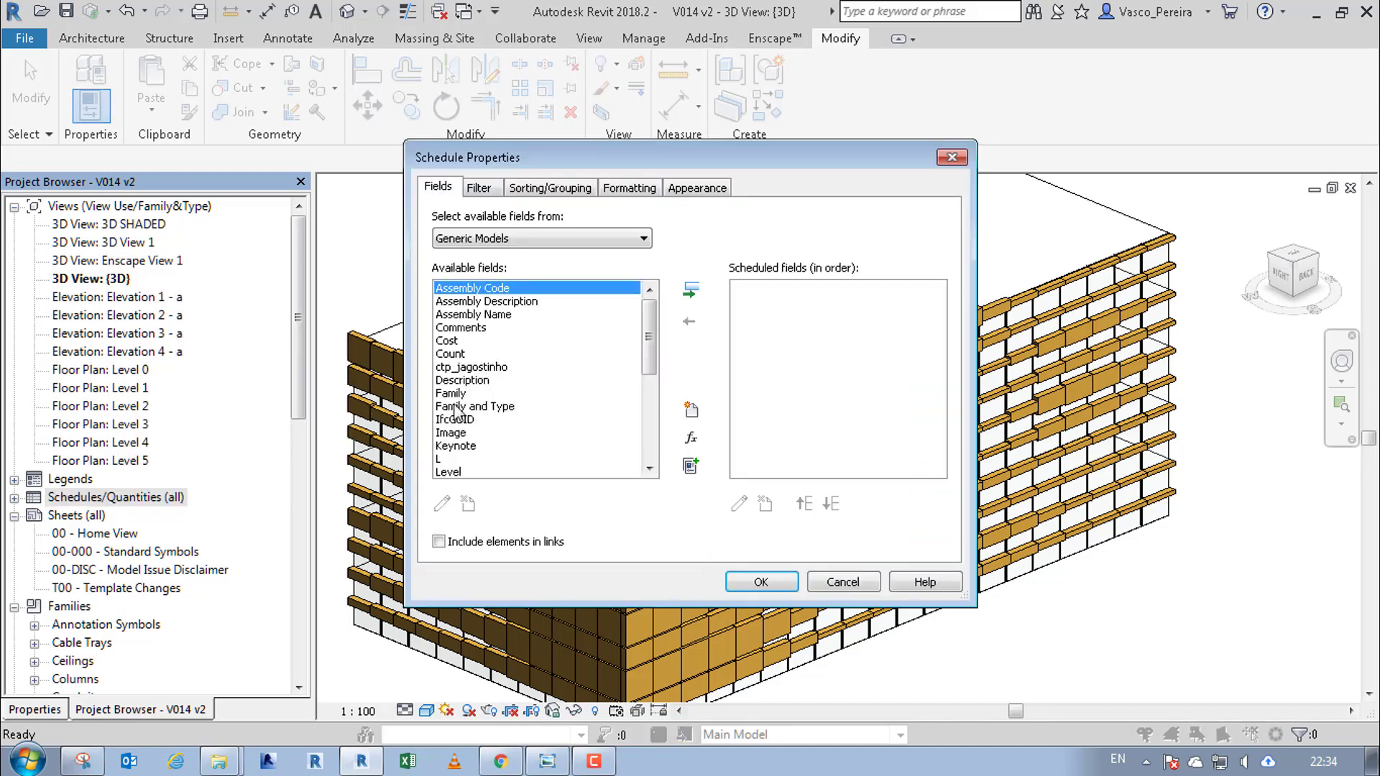
Step: Add the Family and L fields and filter the schedule to elements where L exists
click(461, 396)
click(691, 290)
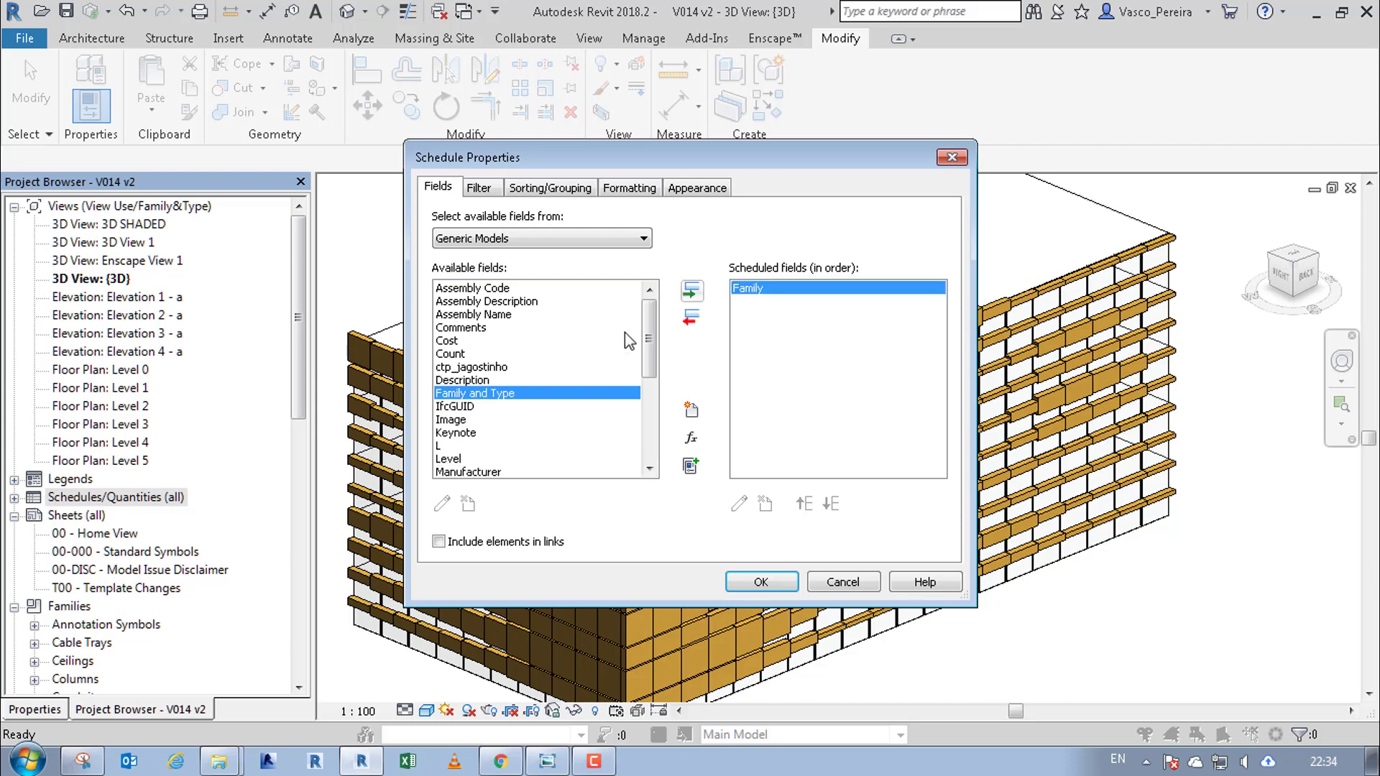
click(451, 447)
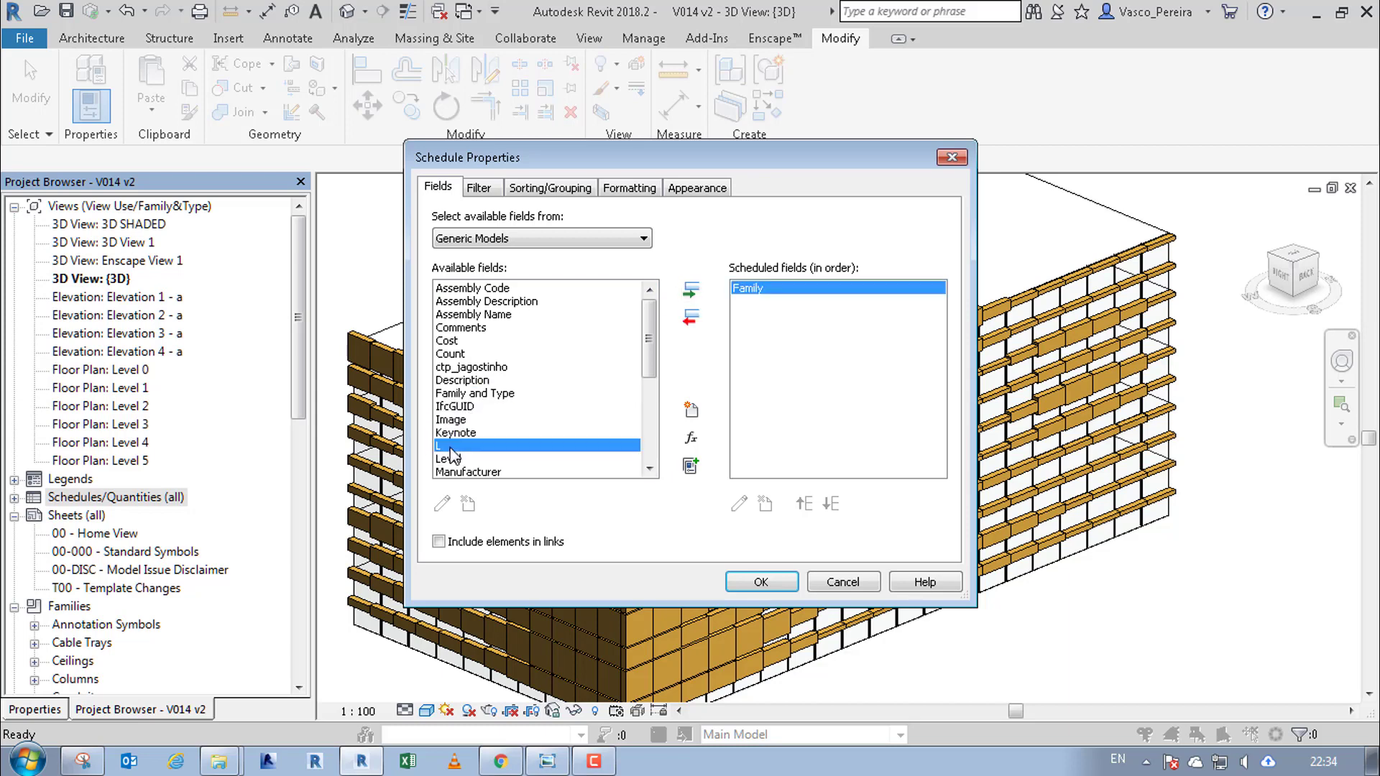
click(690, 290)
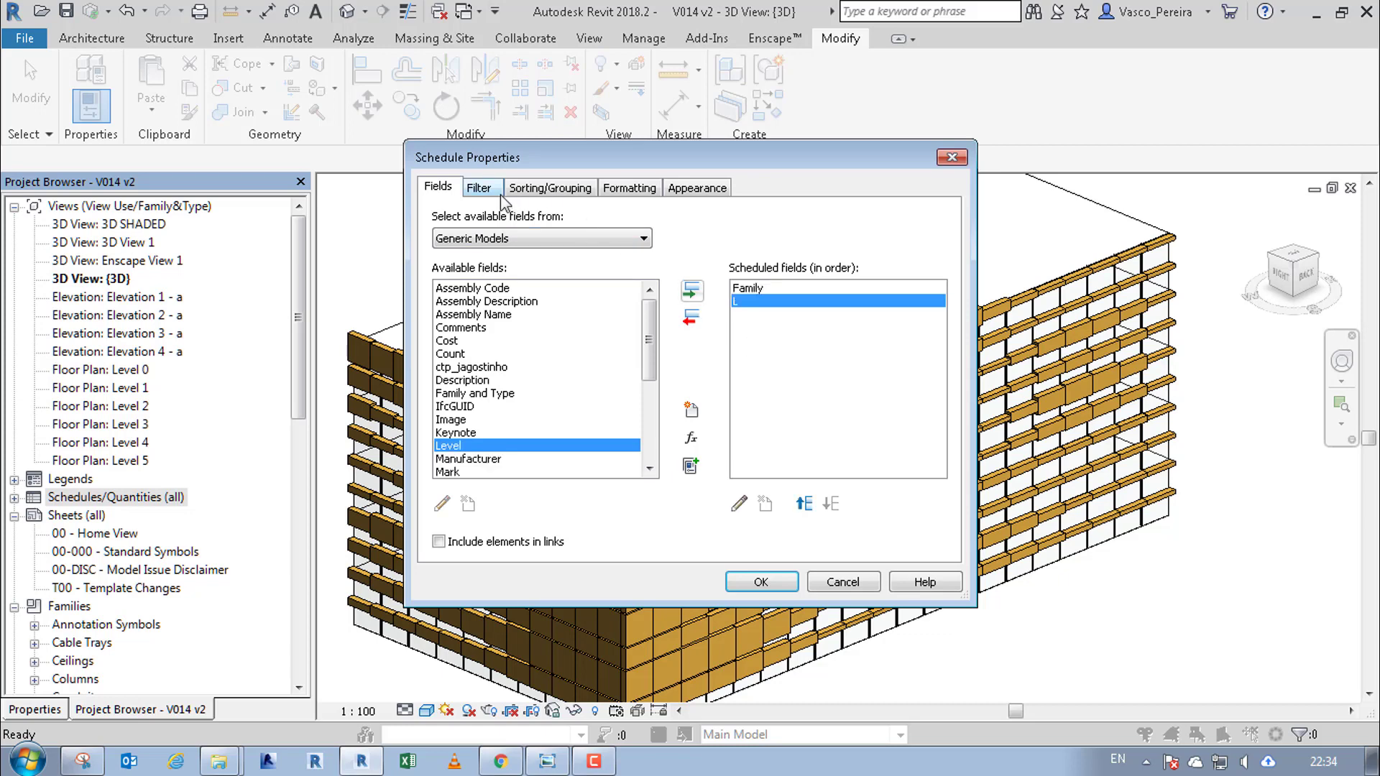
click(477, 188)
click(571, 220)
click(569, 257)
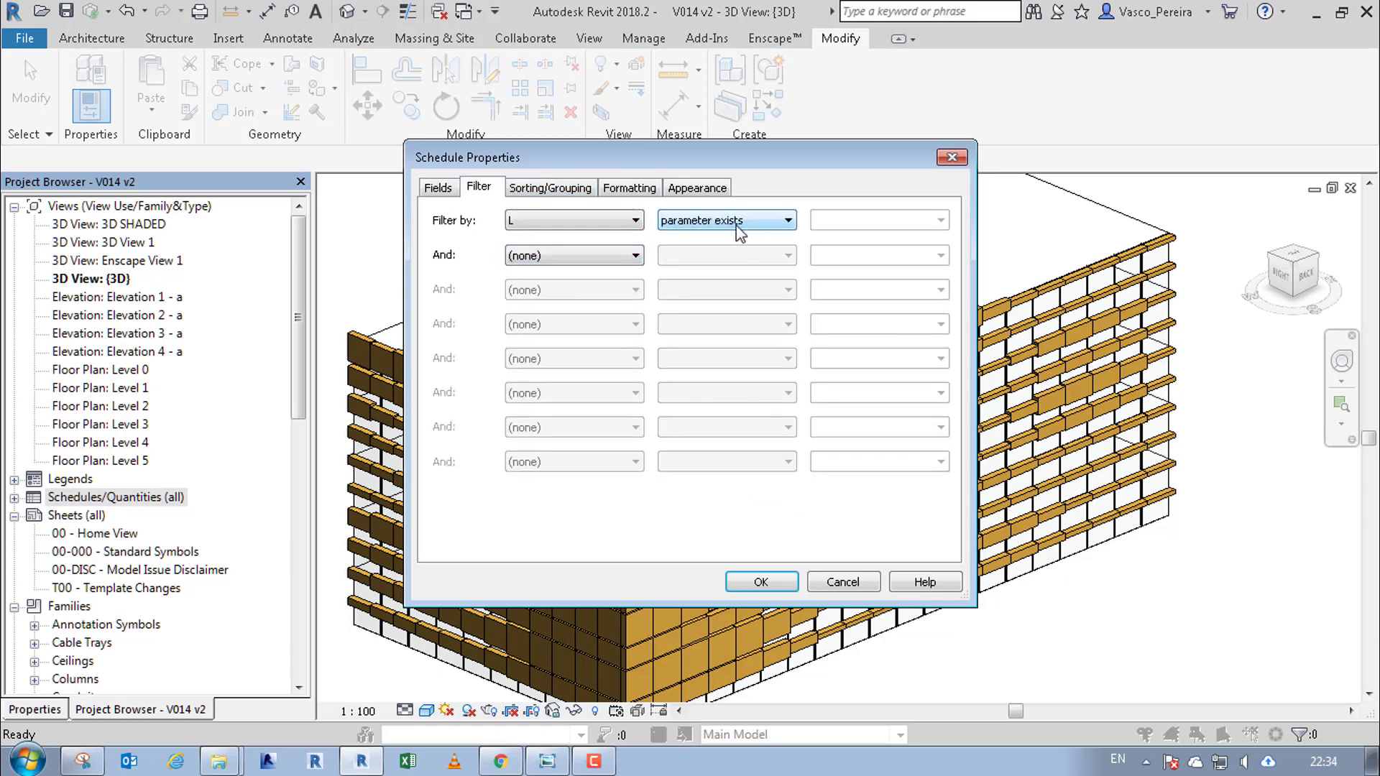
Step: Sort the schedule by Family, then by L ascending, and create it
click(551, 188)
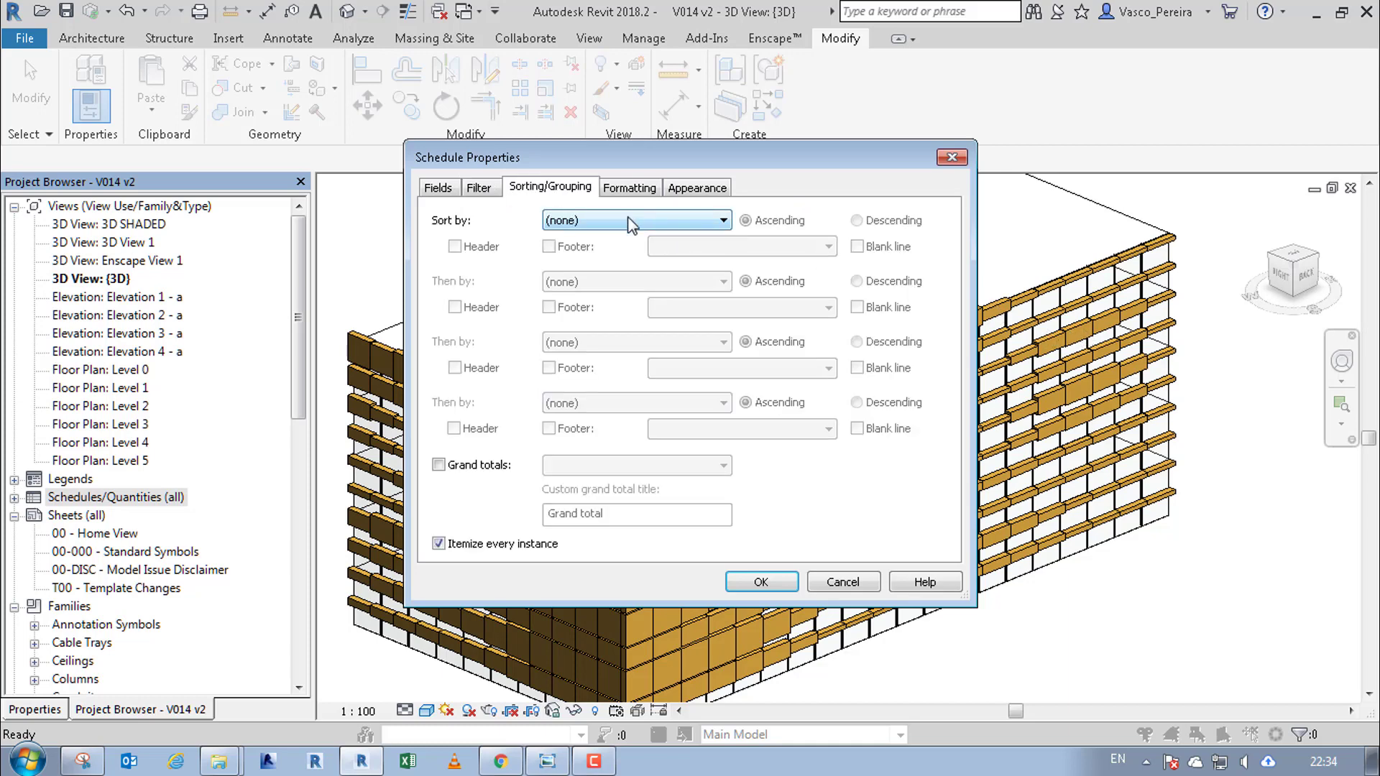
click(647, 219)
click(600, 253)
click(604, 281)
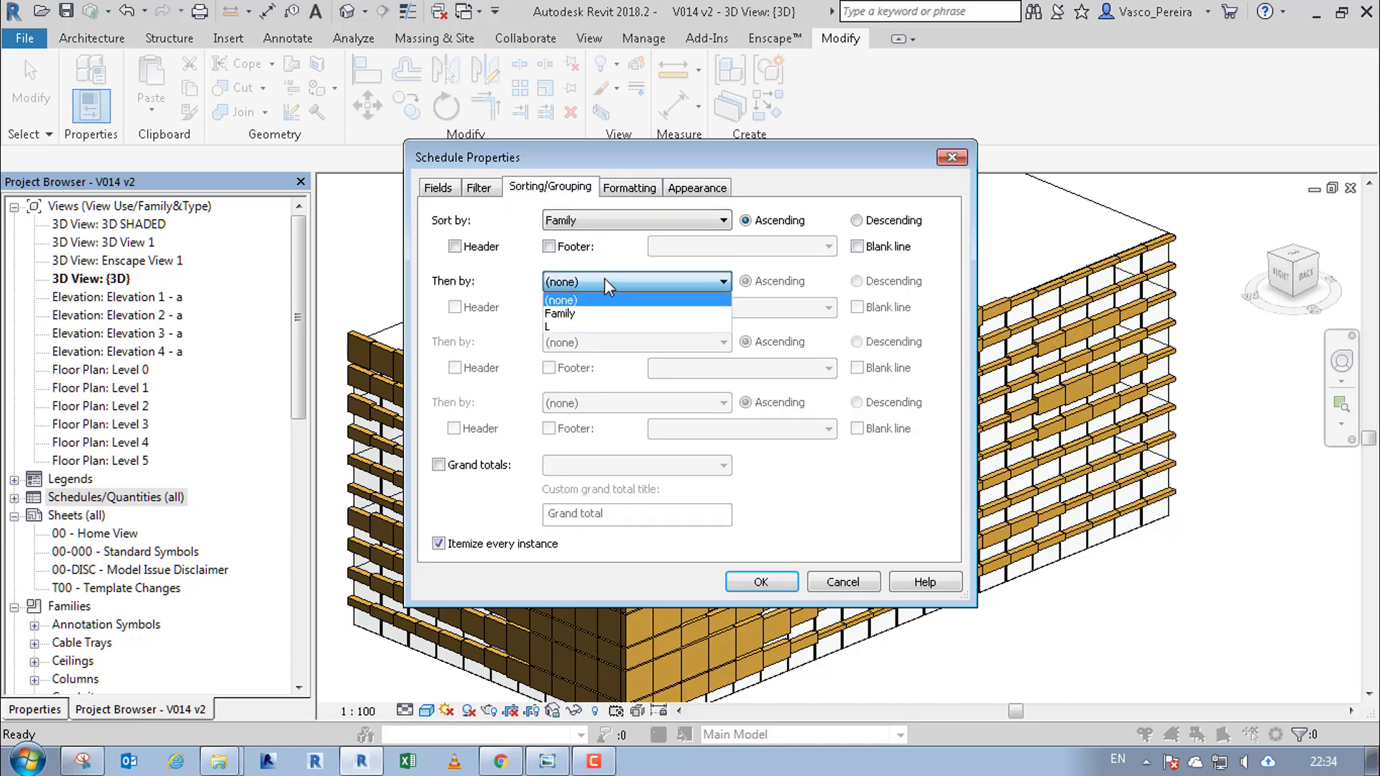
click(583, 327)
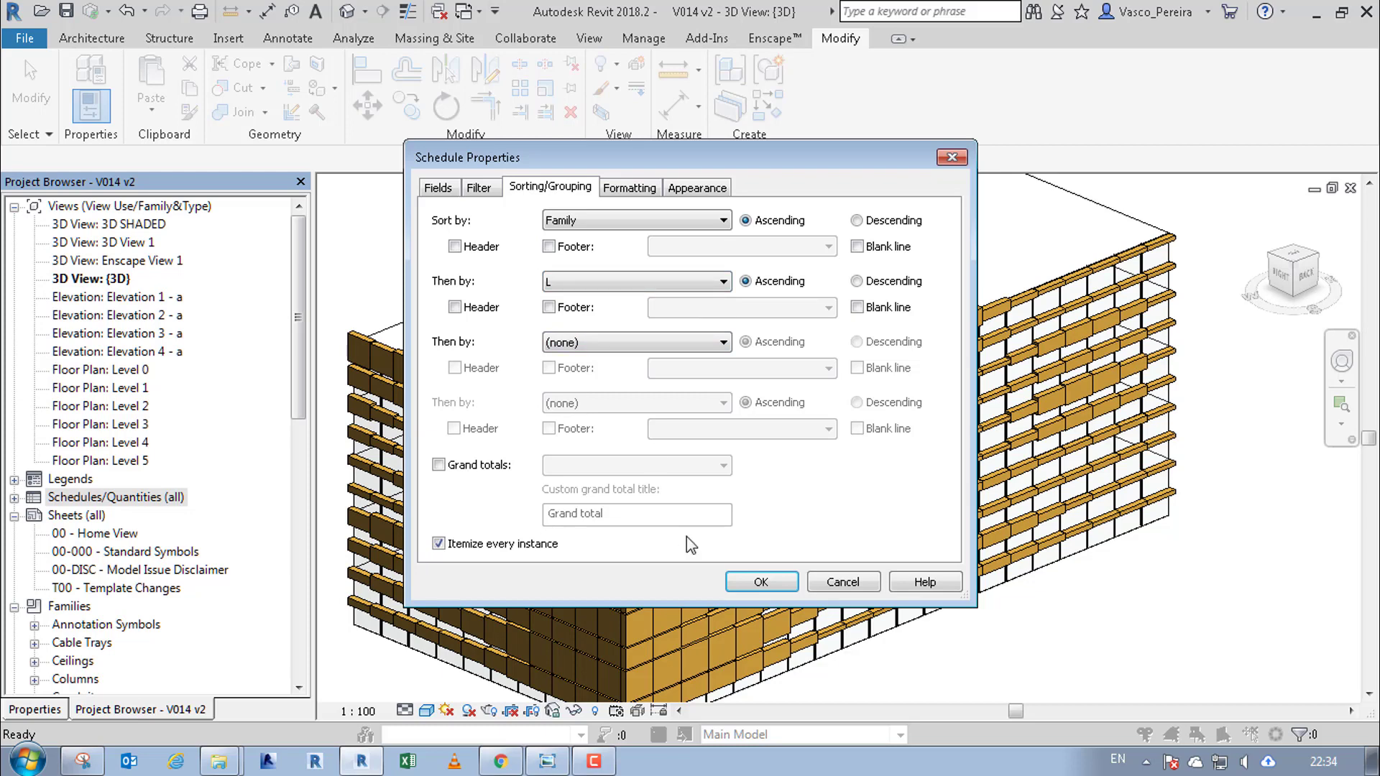
click(762, 583)
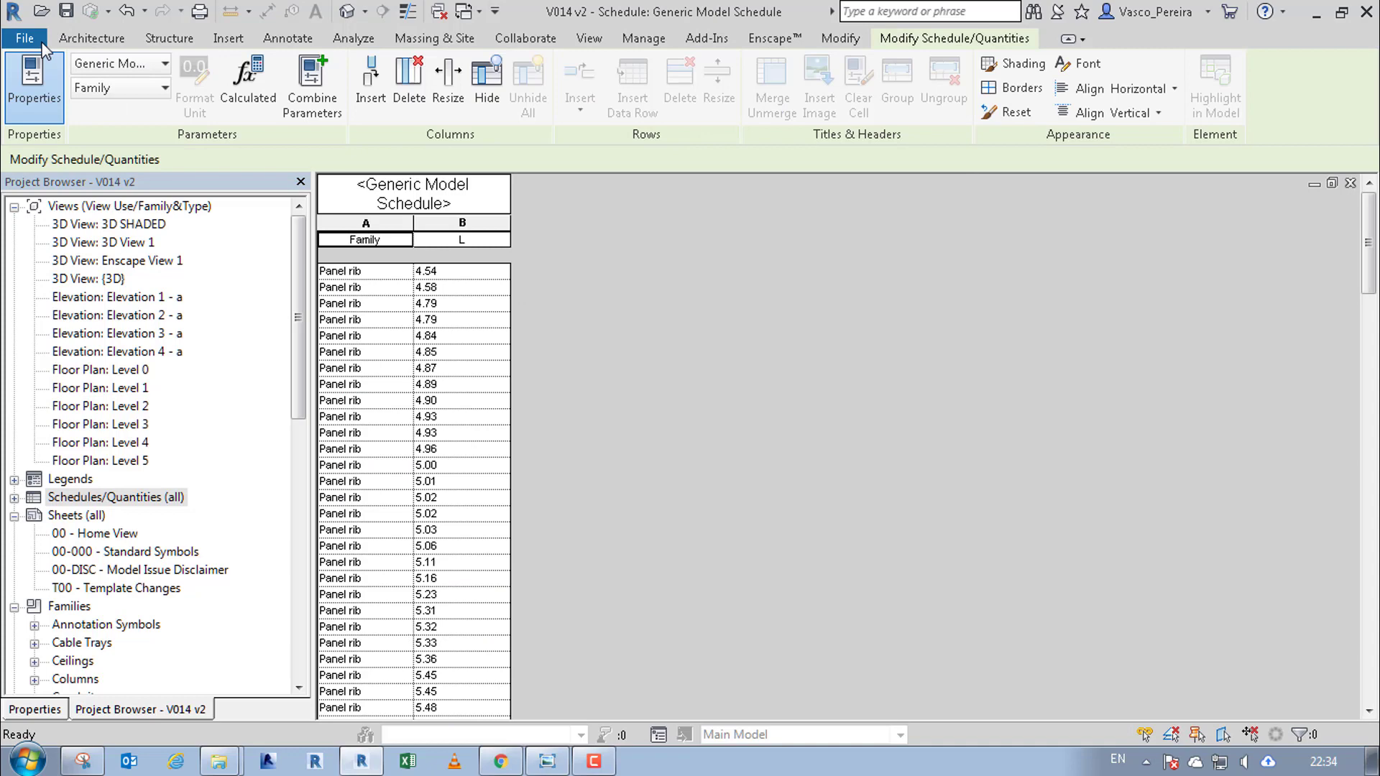
Step: Export the schedule as a delimited .txt report and open it in Excel
click(42, 46)
mouse_move(71, 321)
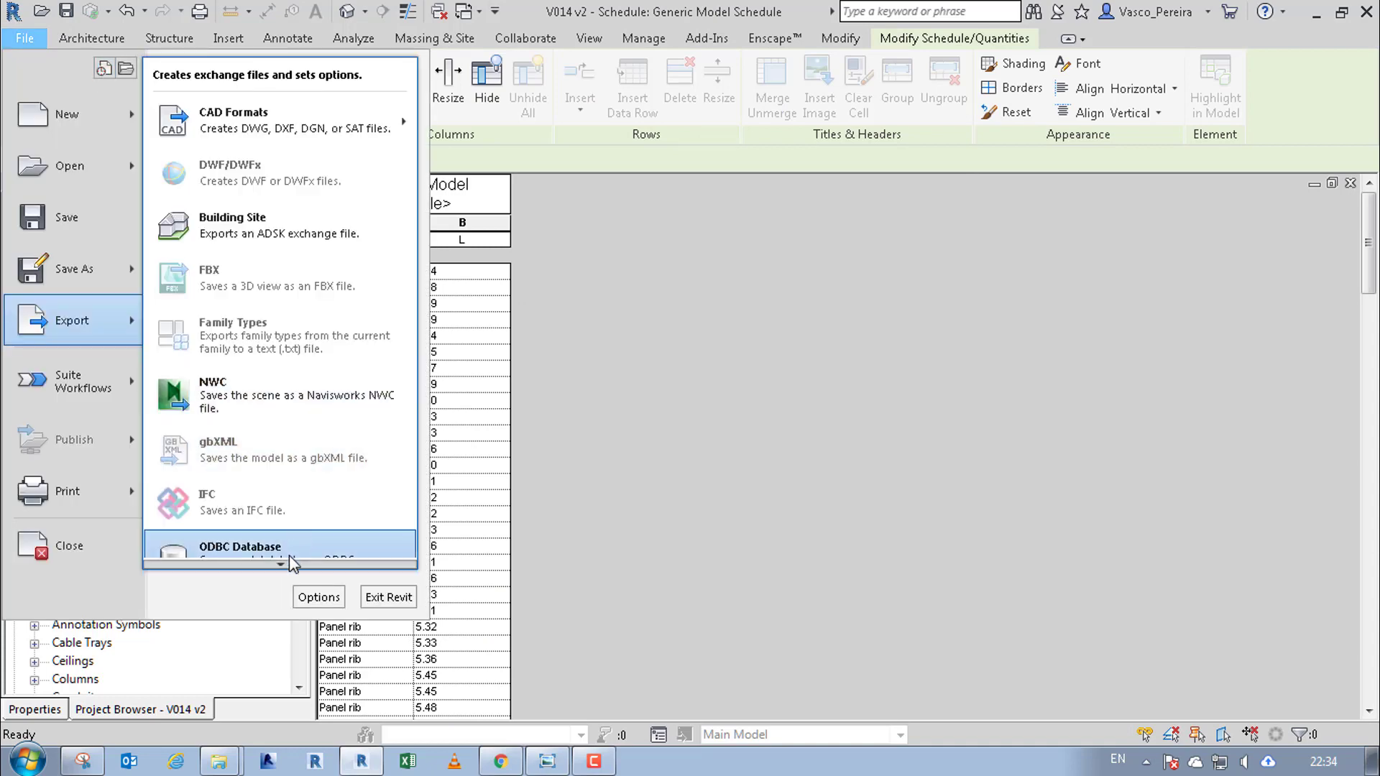
click(280, 485)
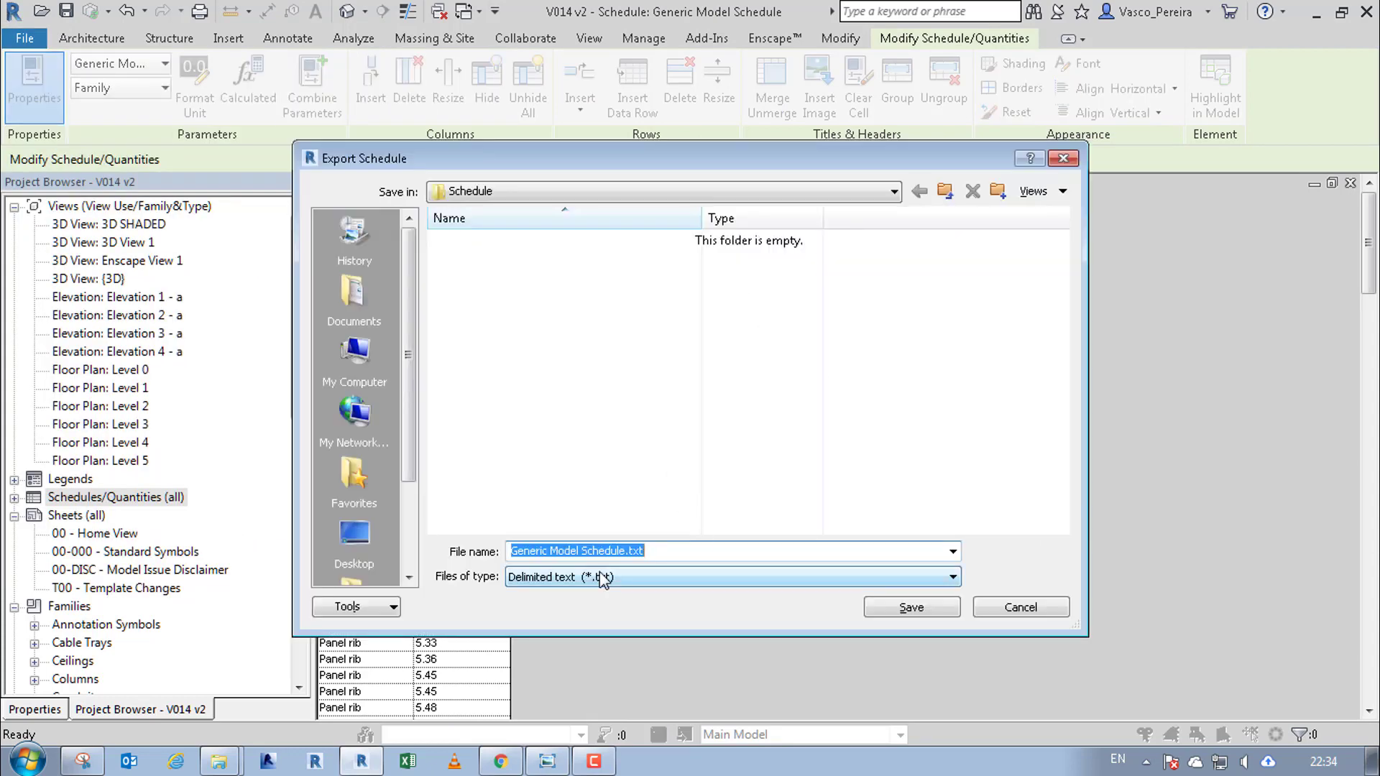
click(912, 608)
click(567, 319)
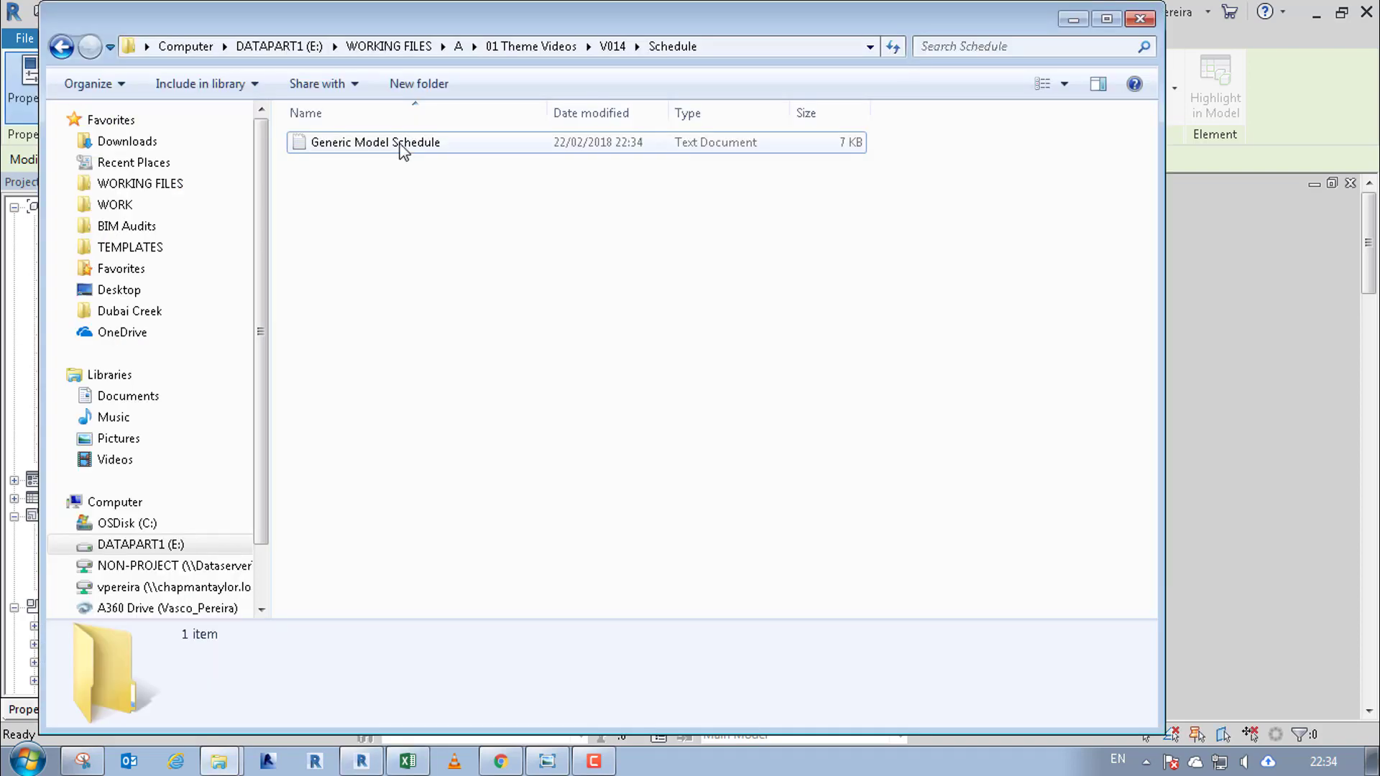
mouse_move(400, 149)
mouse_down()
mouse_move(408, 762)
mouse_move(555, 356)
mouse_up()
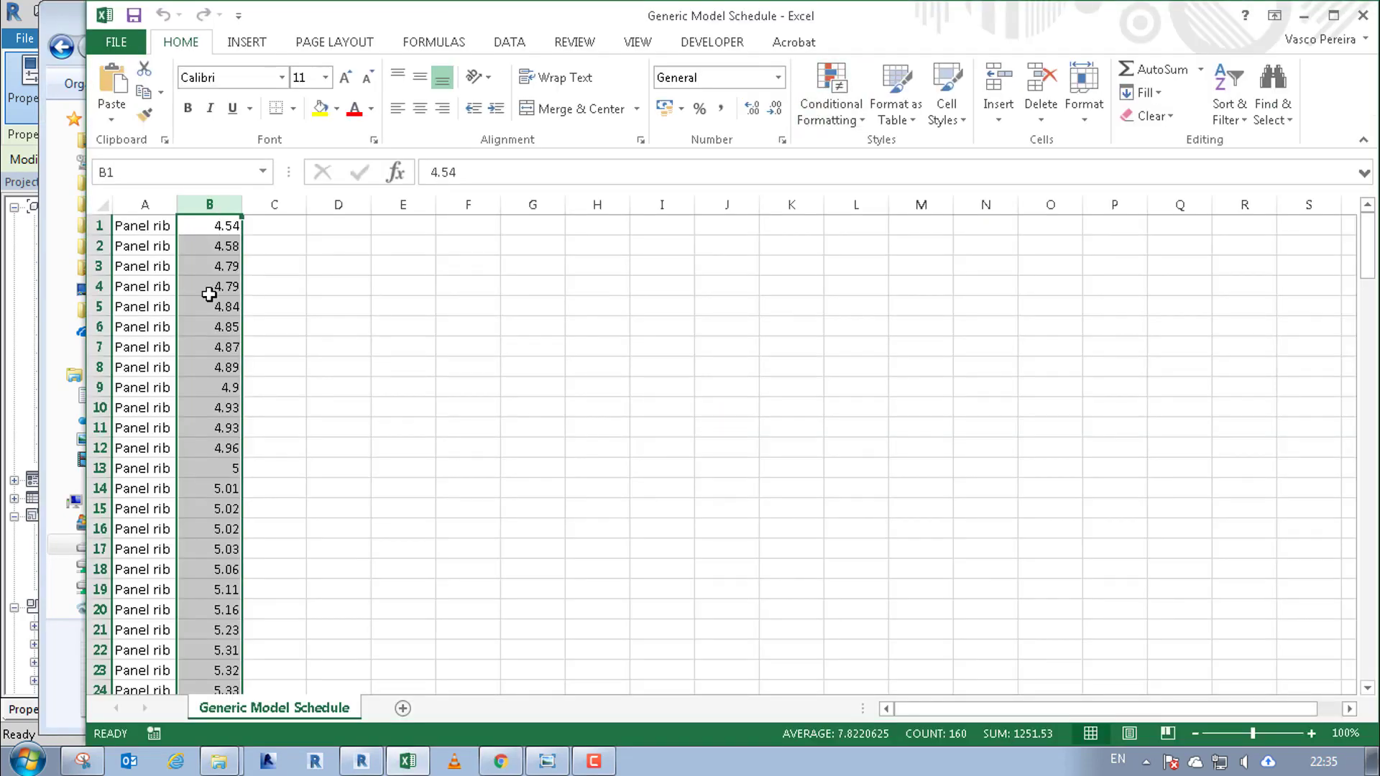
Step: Apply a green-to-red colour scale to the L values in column B
click(832, 112)
mouse_move(876, 286)
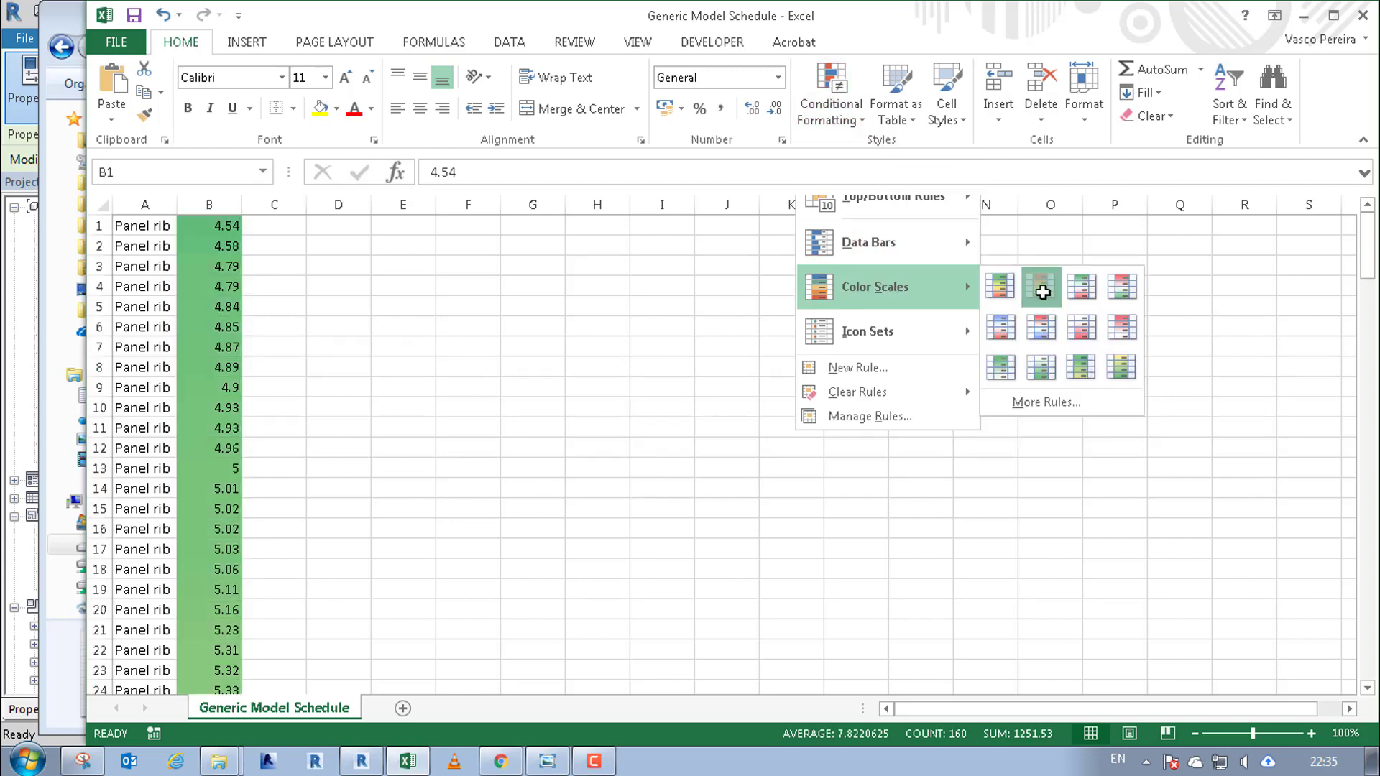
click(1041, 287)
click(264, 367)
drag(1367, 233, 1316, 677)
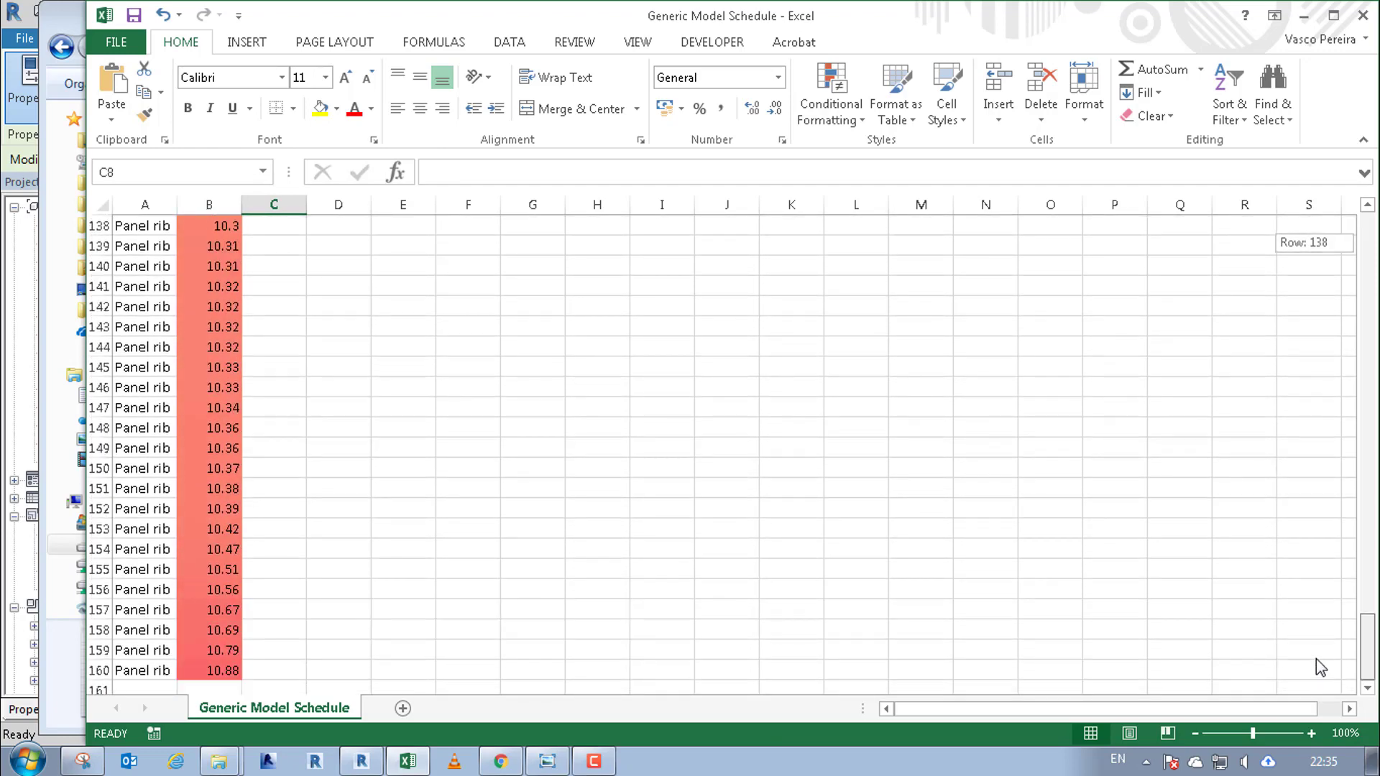
mouse_move(1316, 667)
mouse_down()
mouse_move(1371, 236)
mouse_move(1367, 461)
mouse_up()
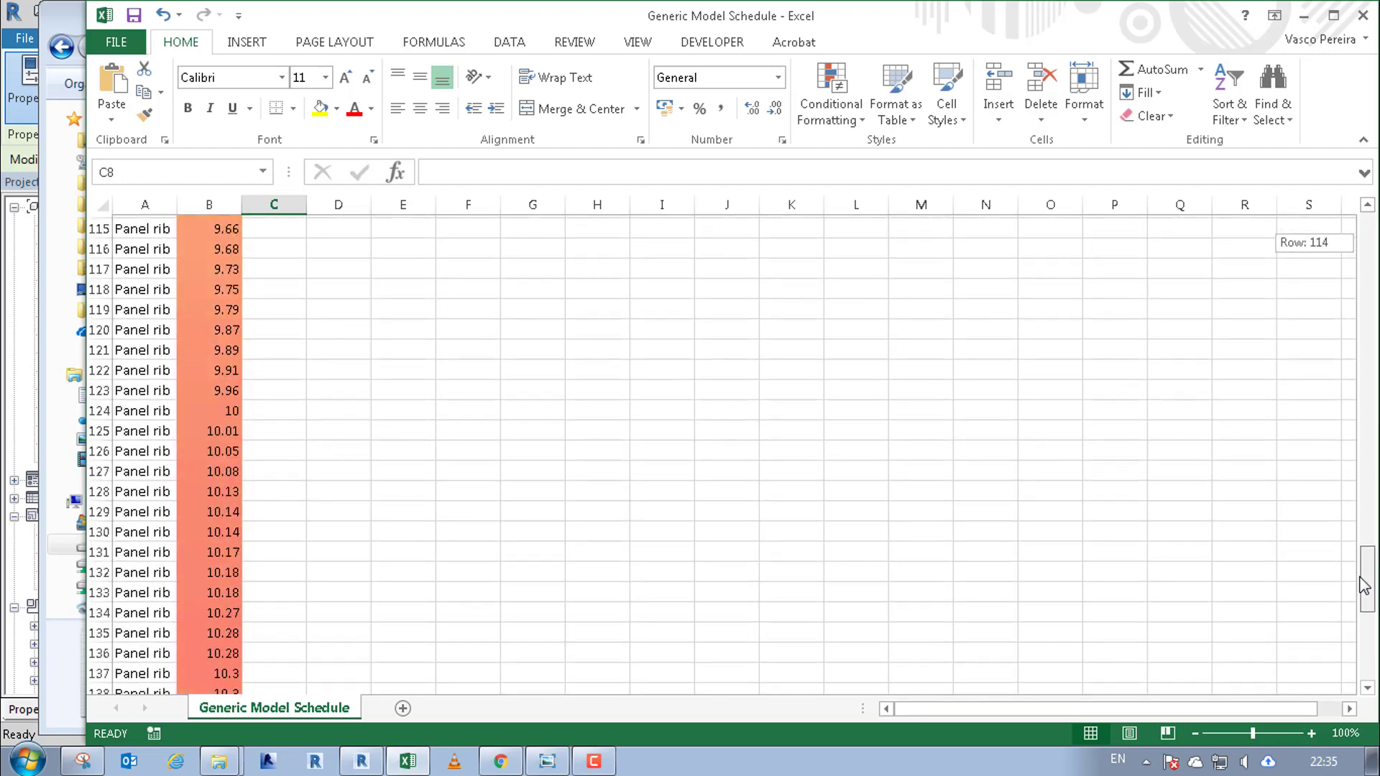
drag(1367, 462, 1367, 228)
Step: Put B1's ROUNDDOWN whole part in C1 and the remainder =B1-C1 in D1
click(280, 227)
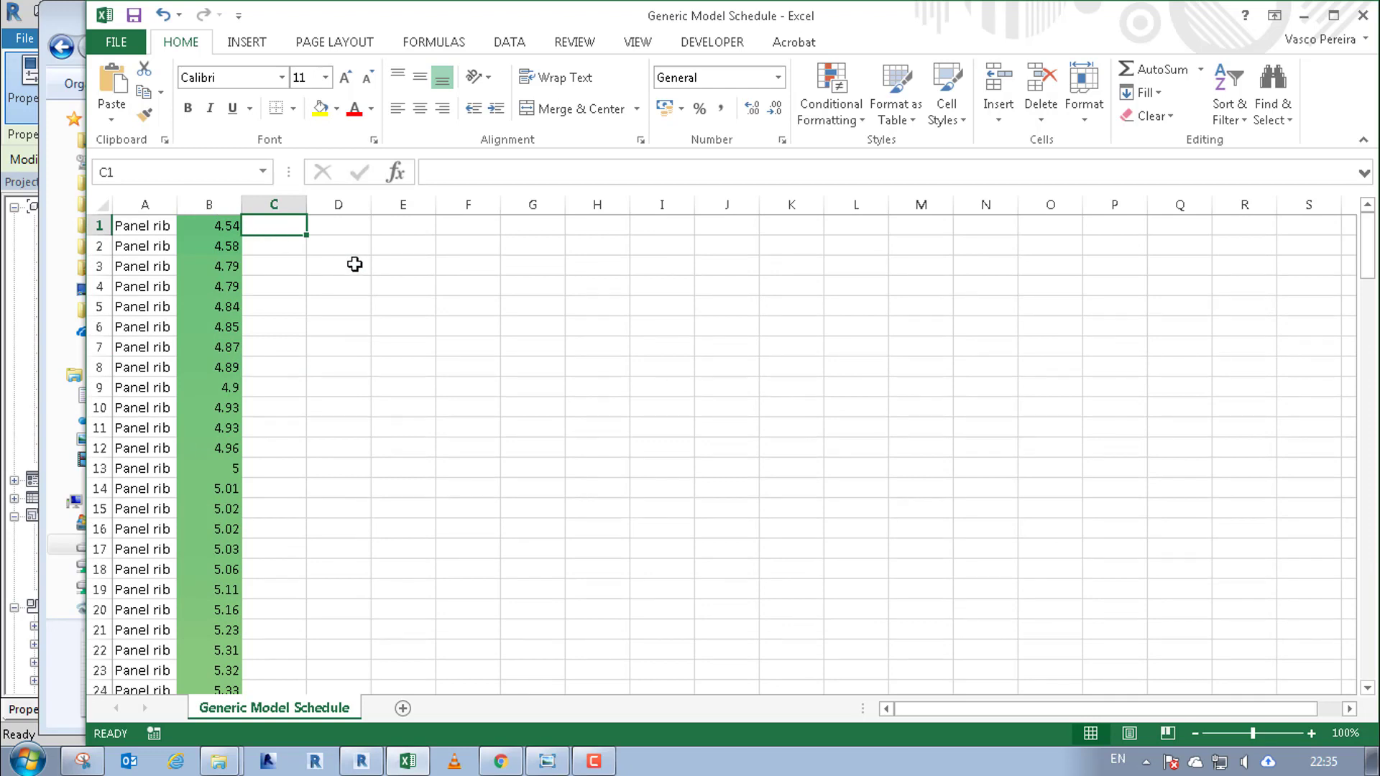
text(=)
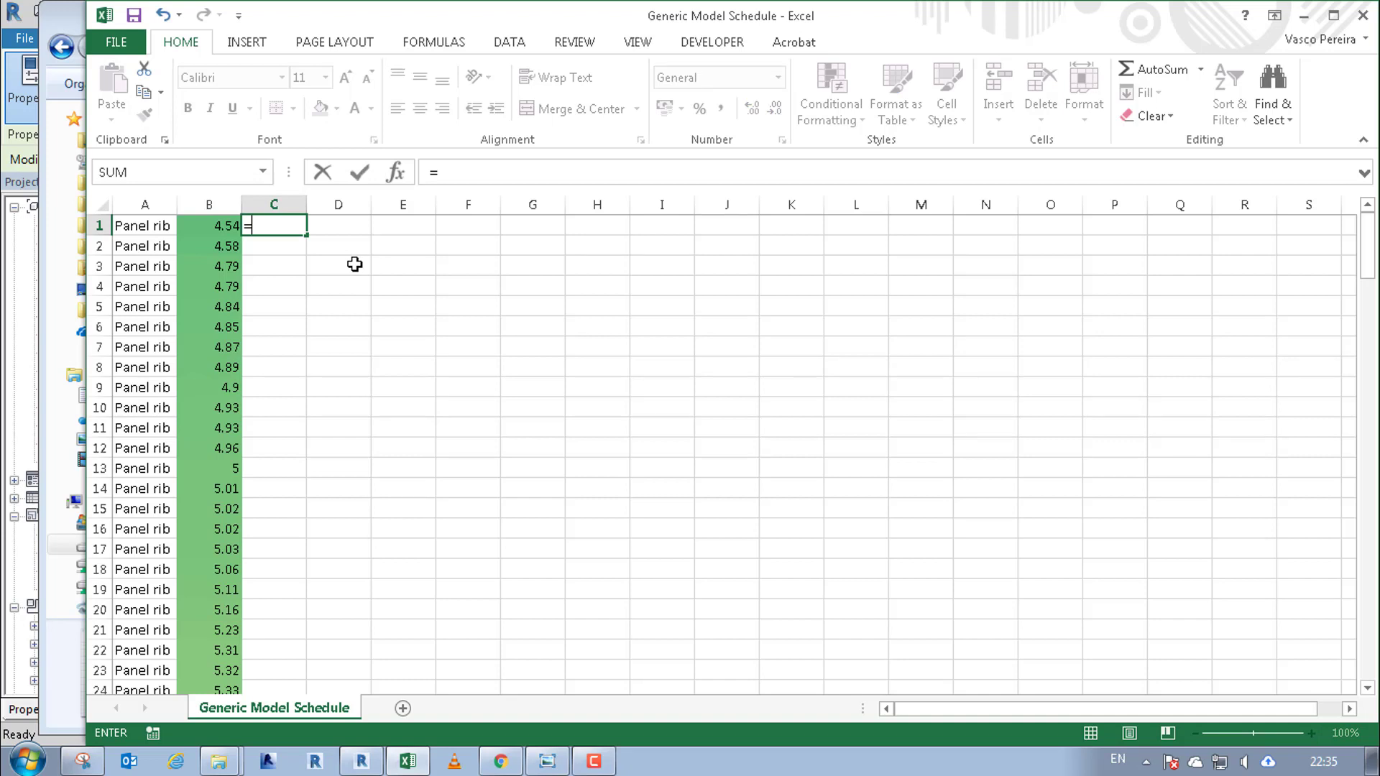
text(round)
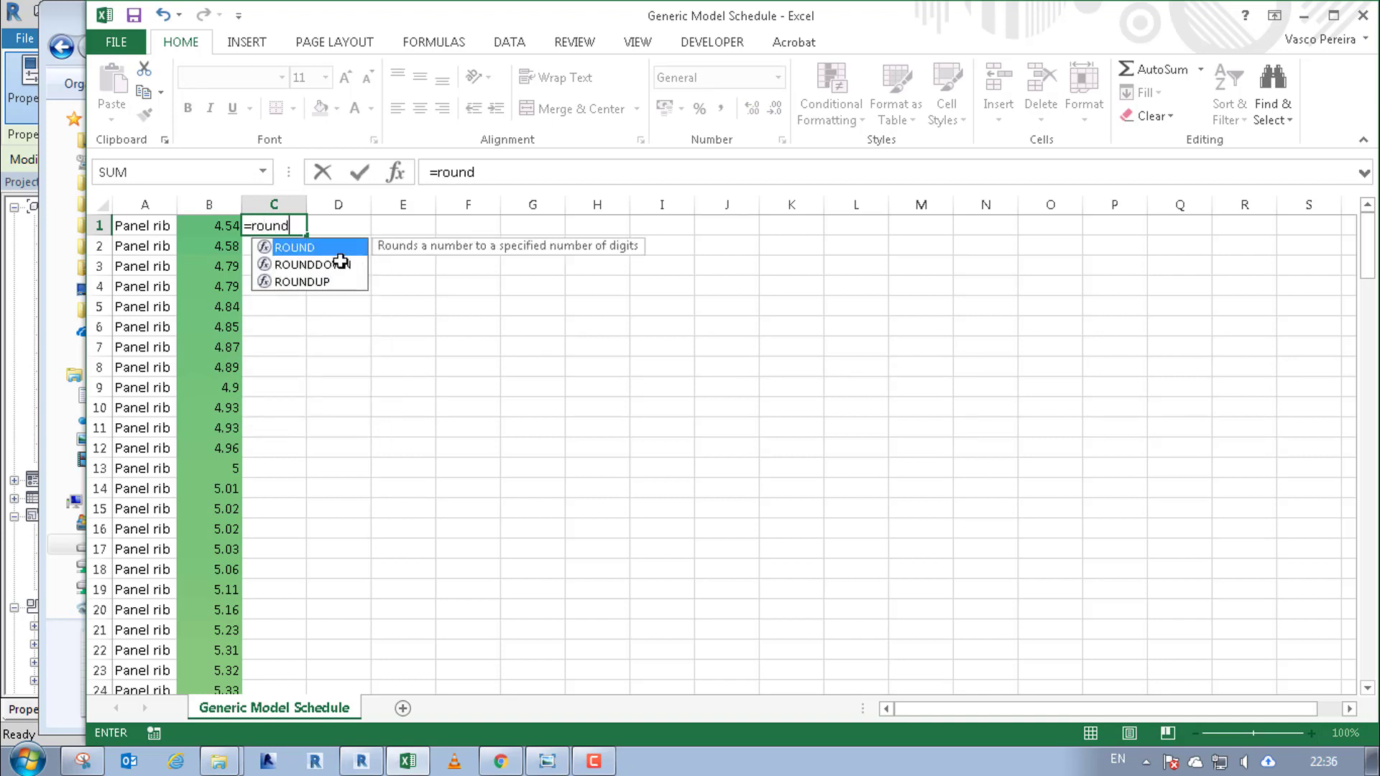
double_click(339, 262)
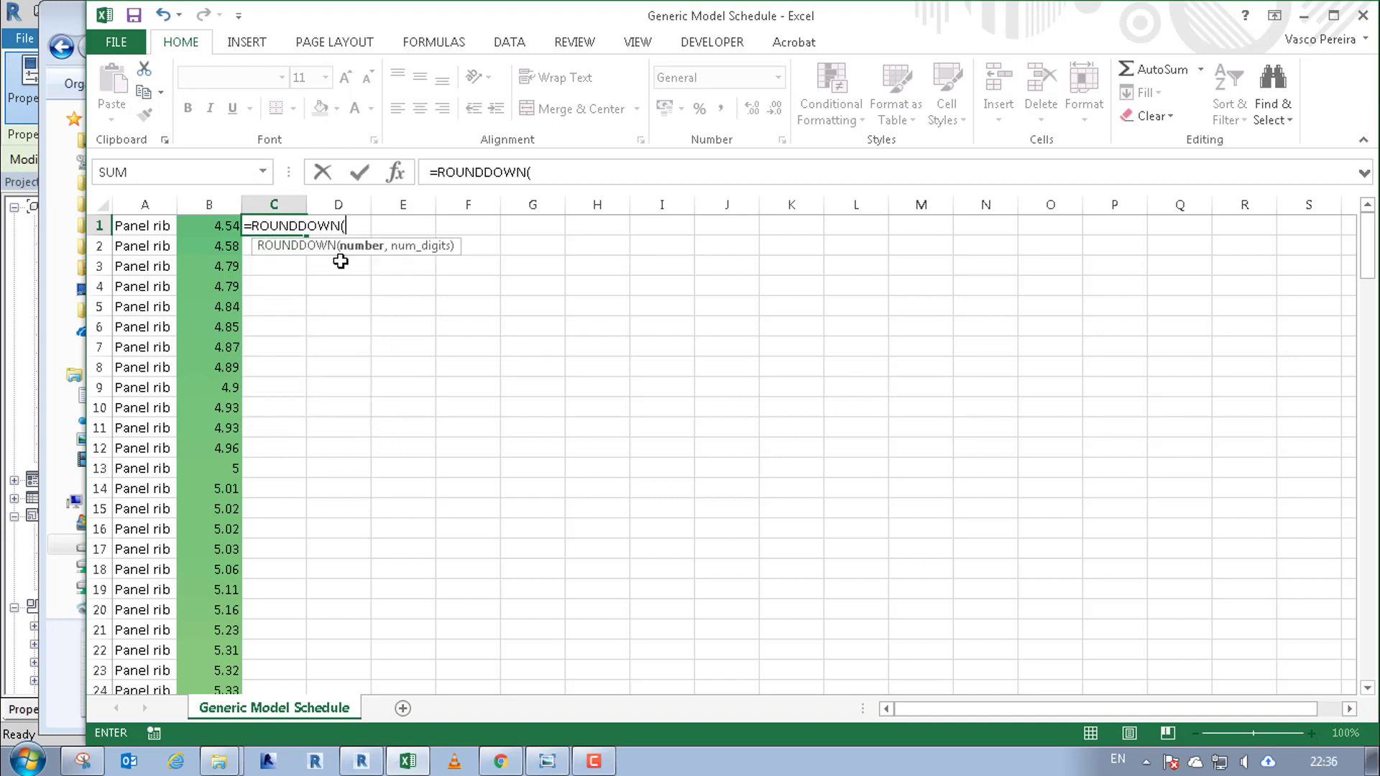
key(Left)
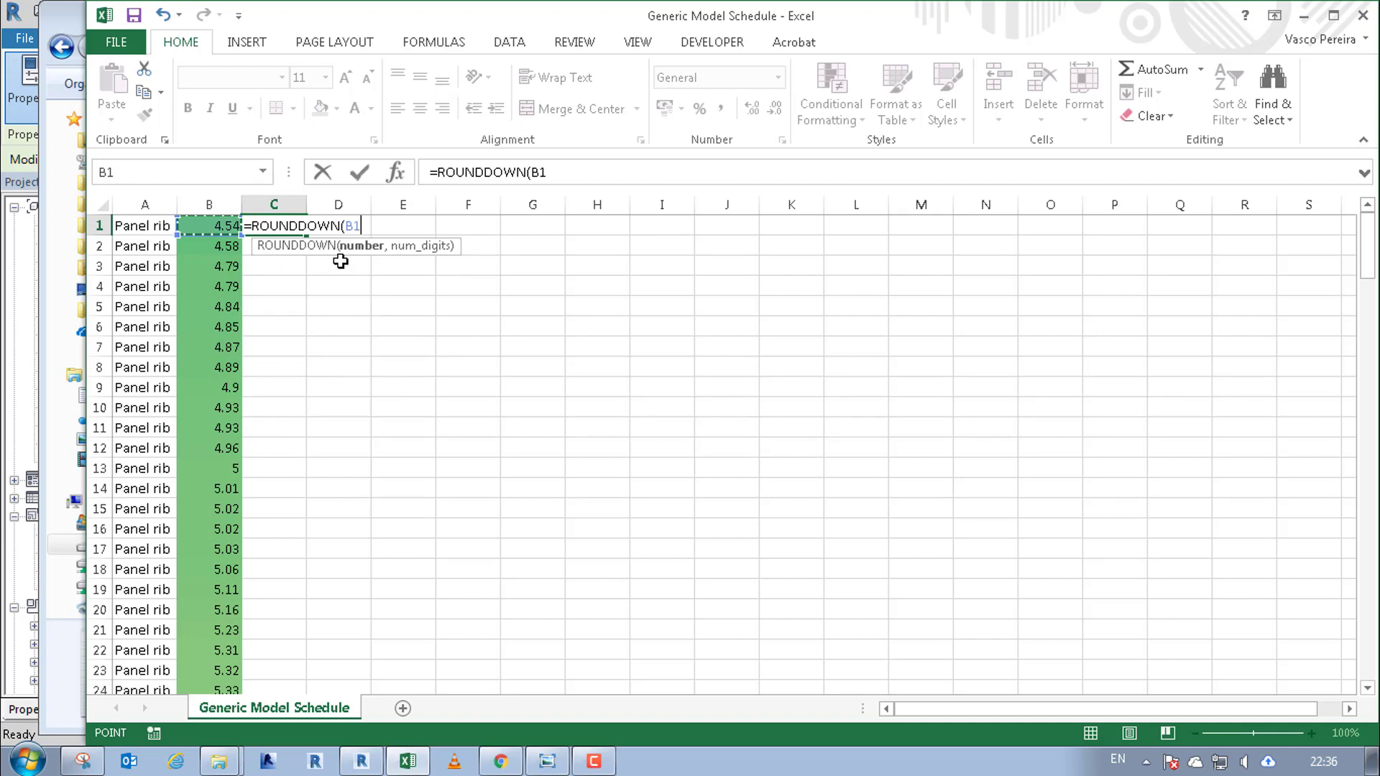
text(,0)
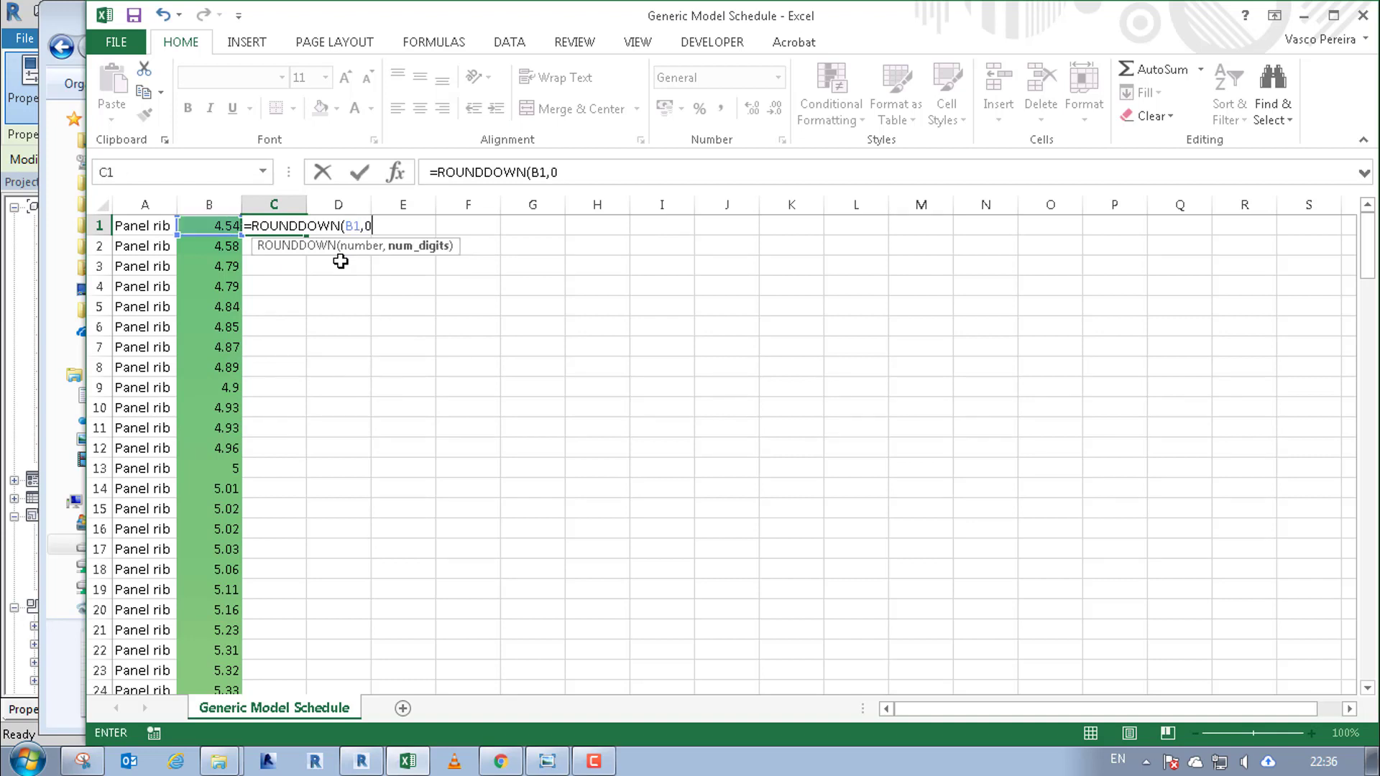
key(Return)
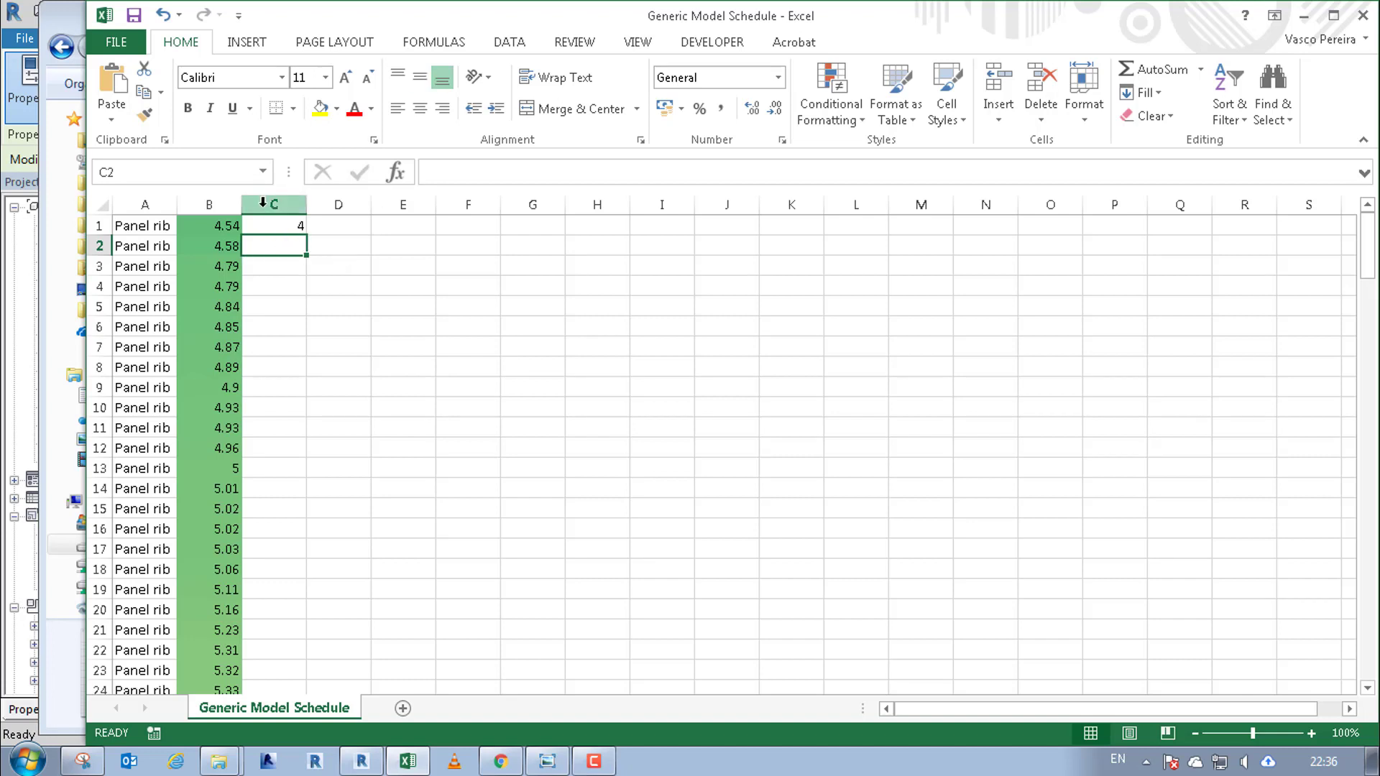
click(341, 231)
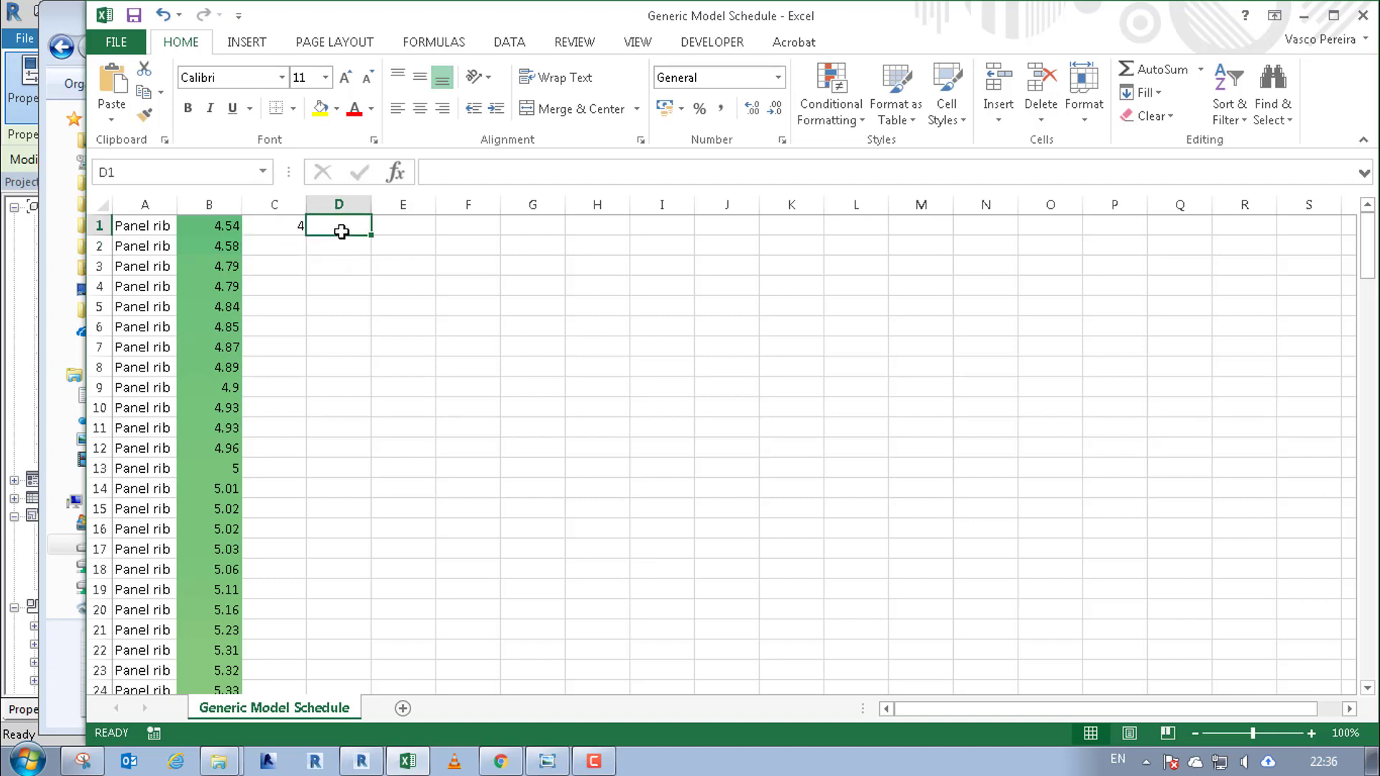
text(=)
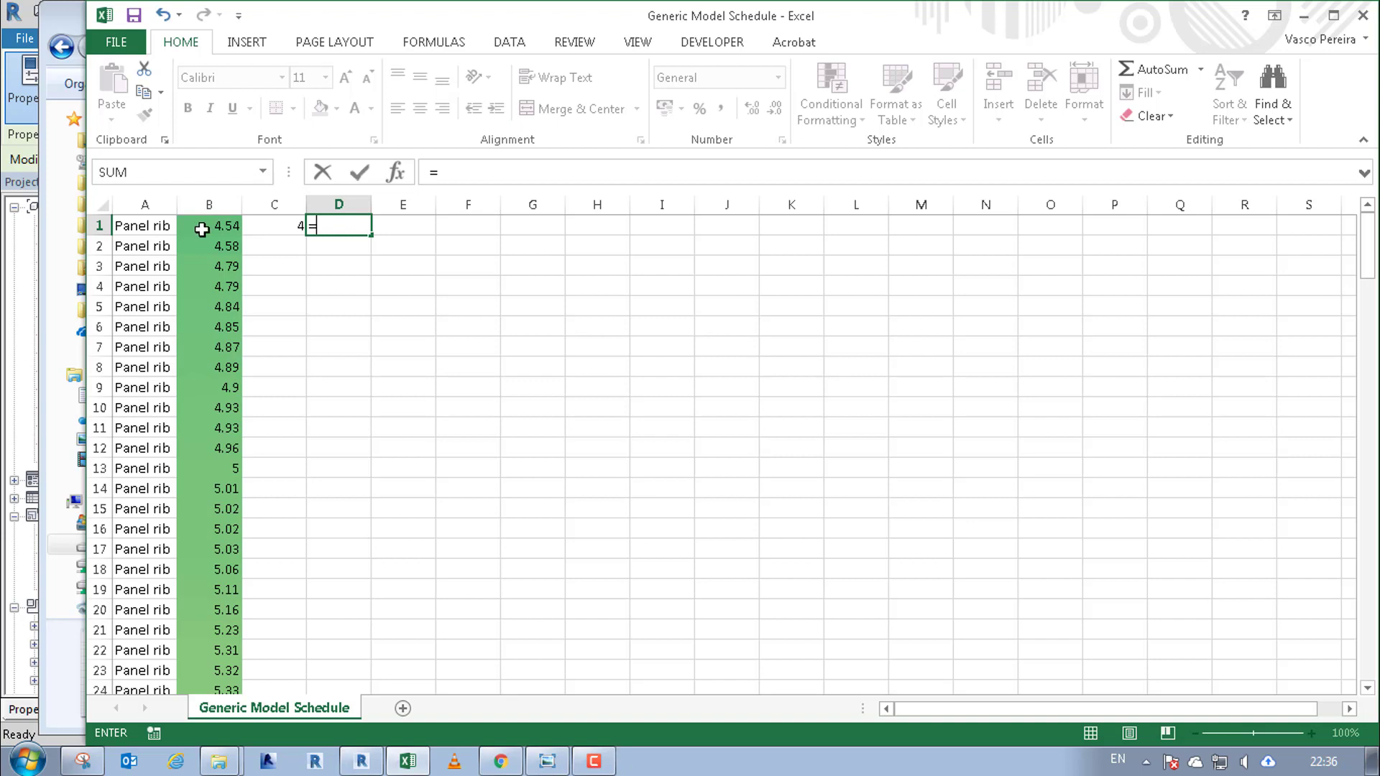
click(207, 228)
text(=)
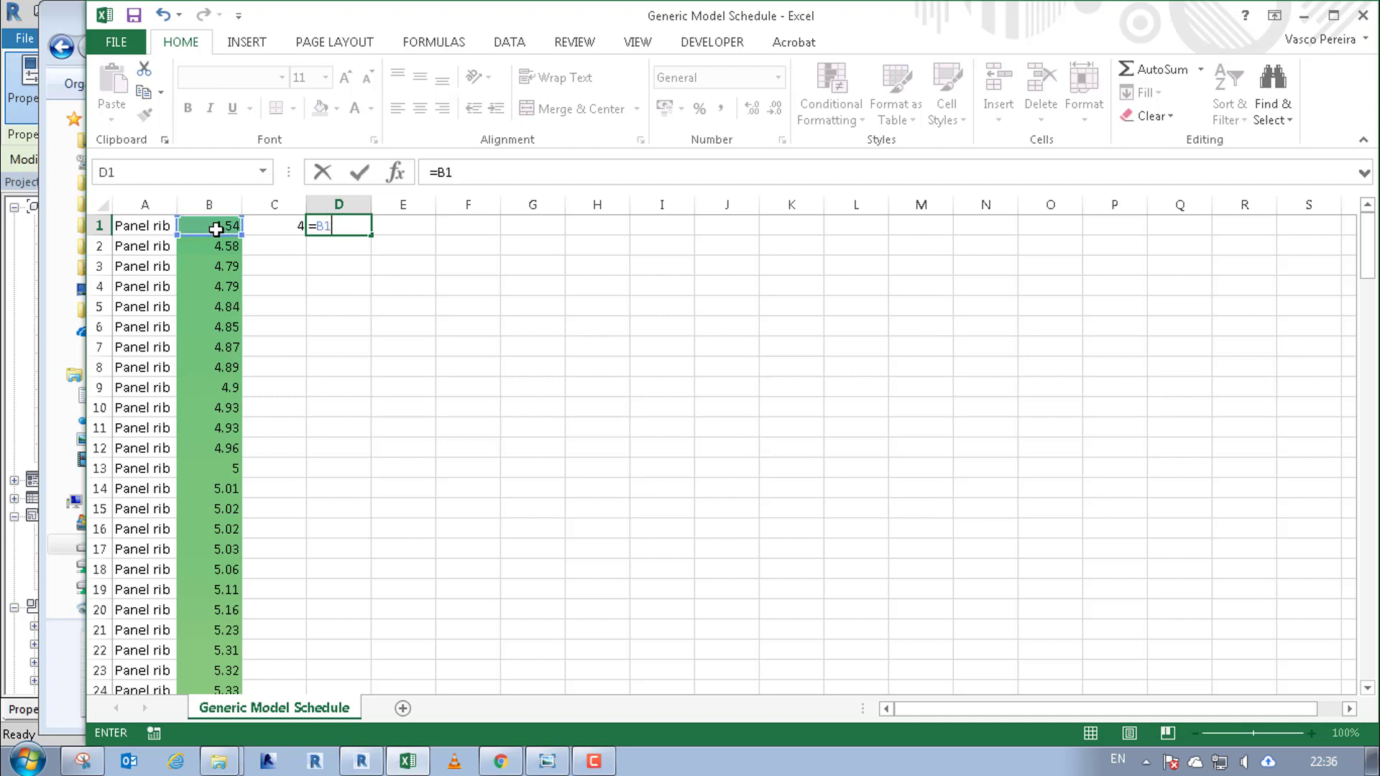
text(-C1)
click(264, 231)
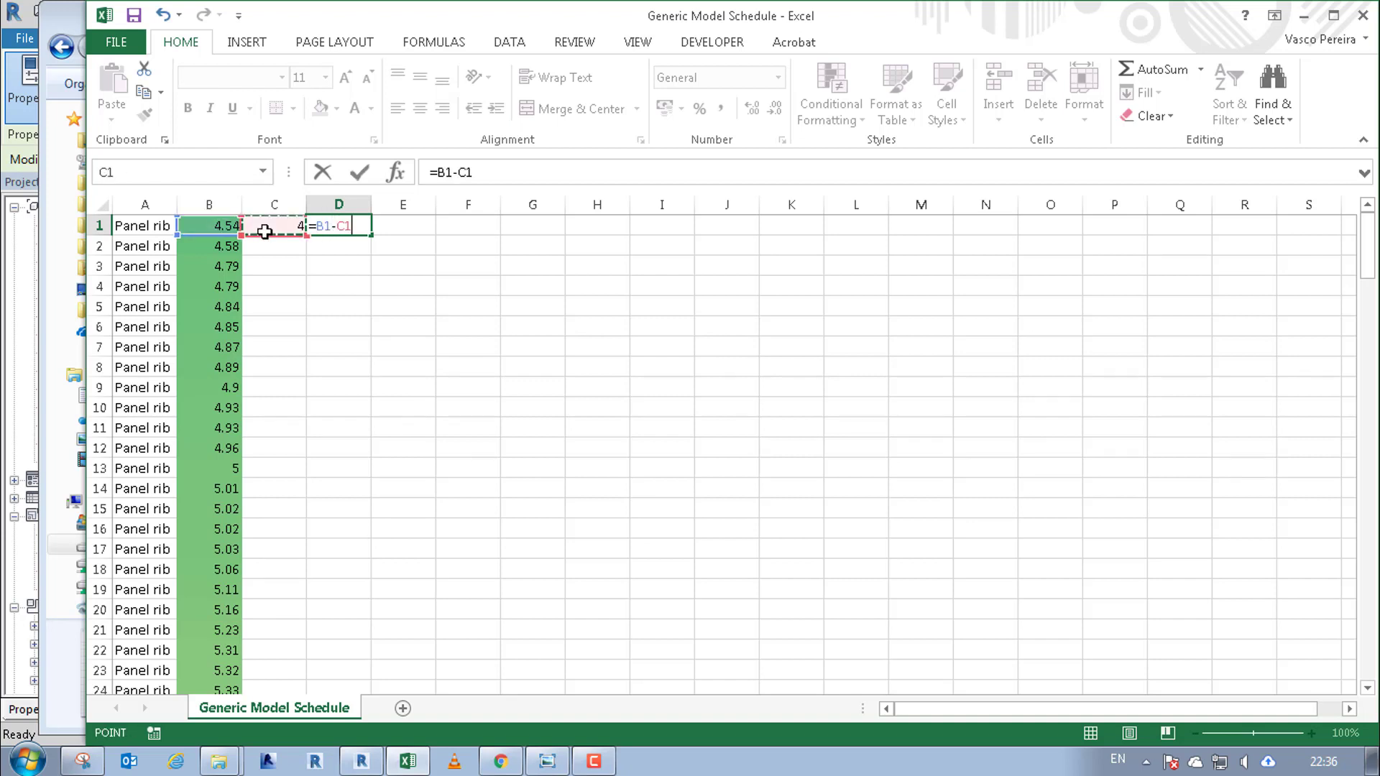
key(Return)
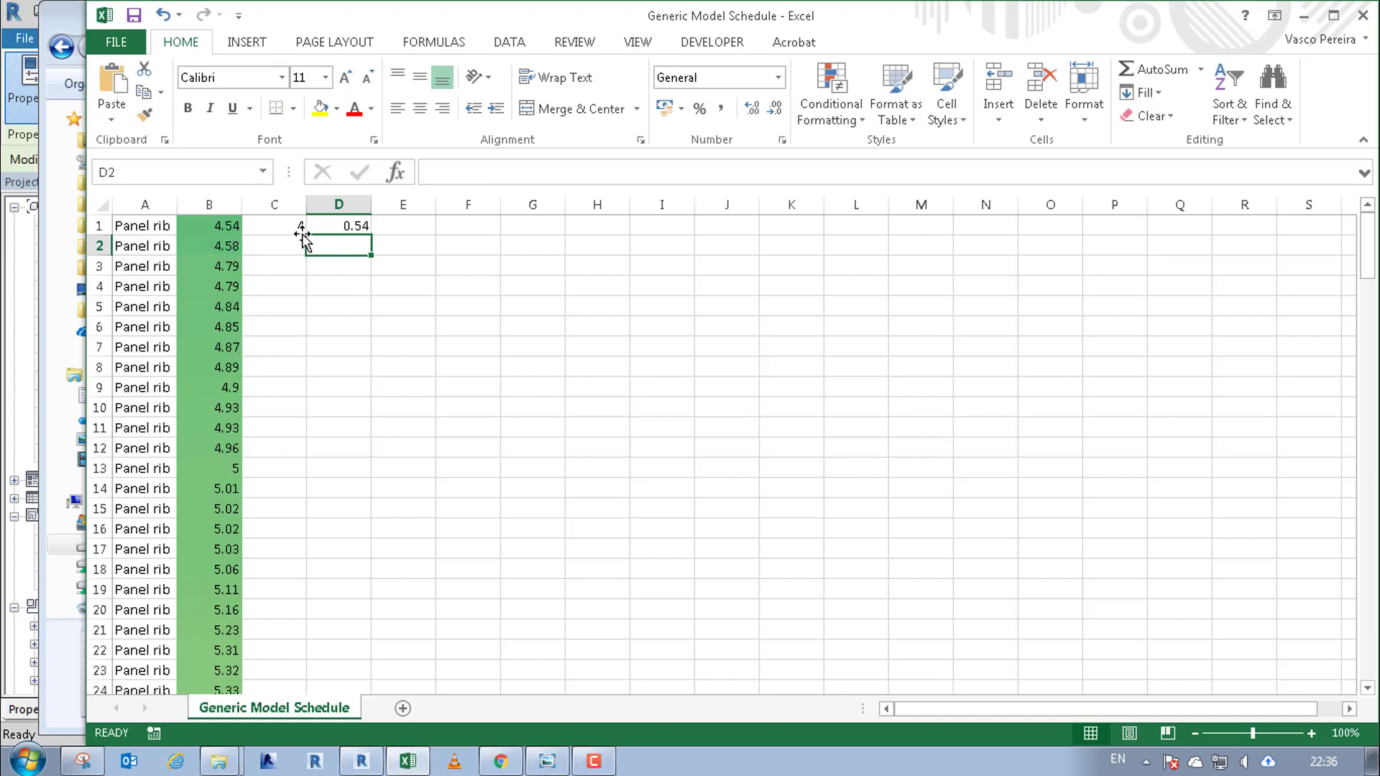
Step: Fill the C1 and D1 formulas down all rows and colour-scale column D
drag(300, 226, 364, 227)
double_click(370, 235)
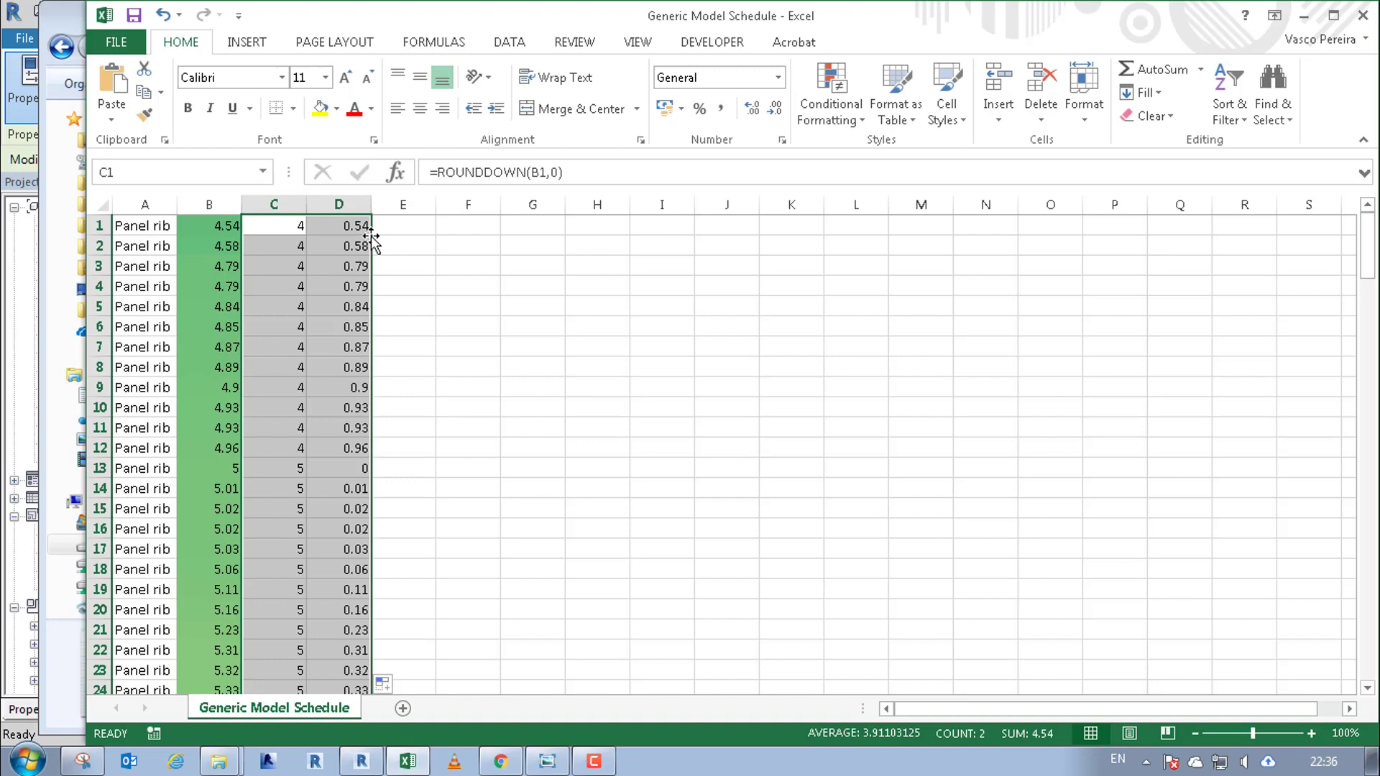
click(349, 220)
key(ctrl+shift+Down)
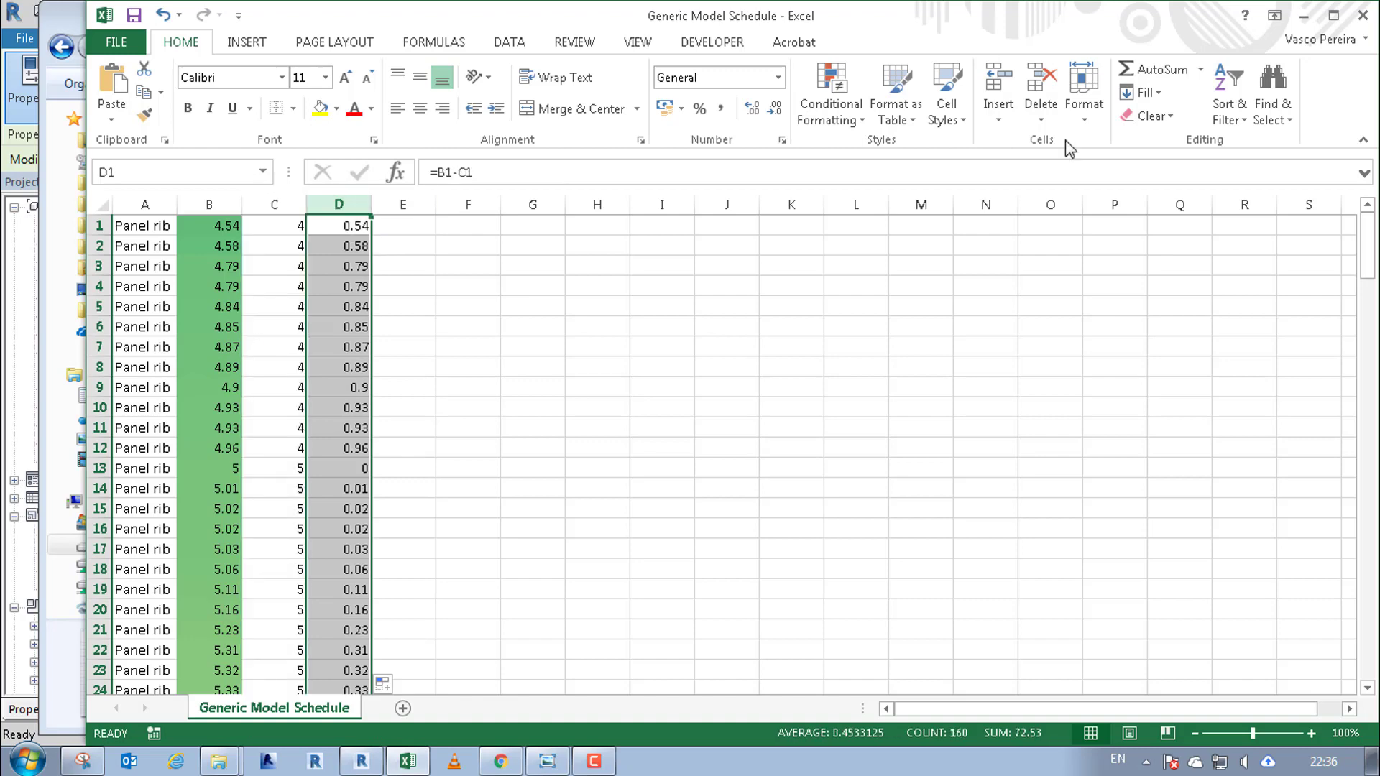
click(830, 97)
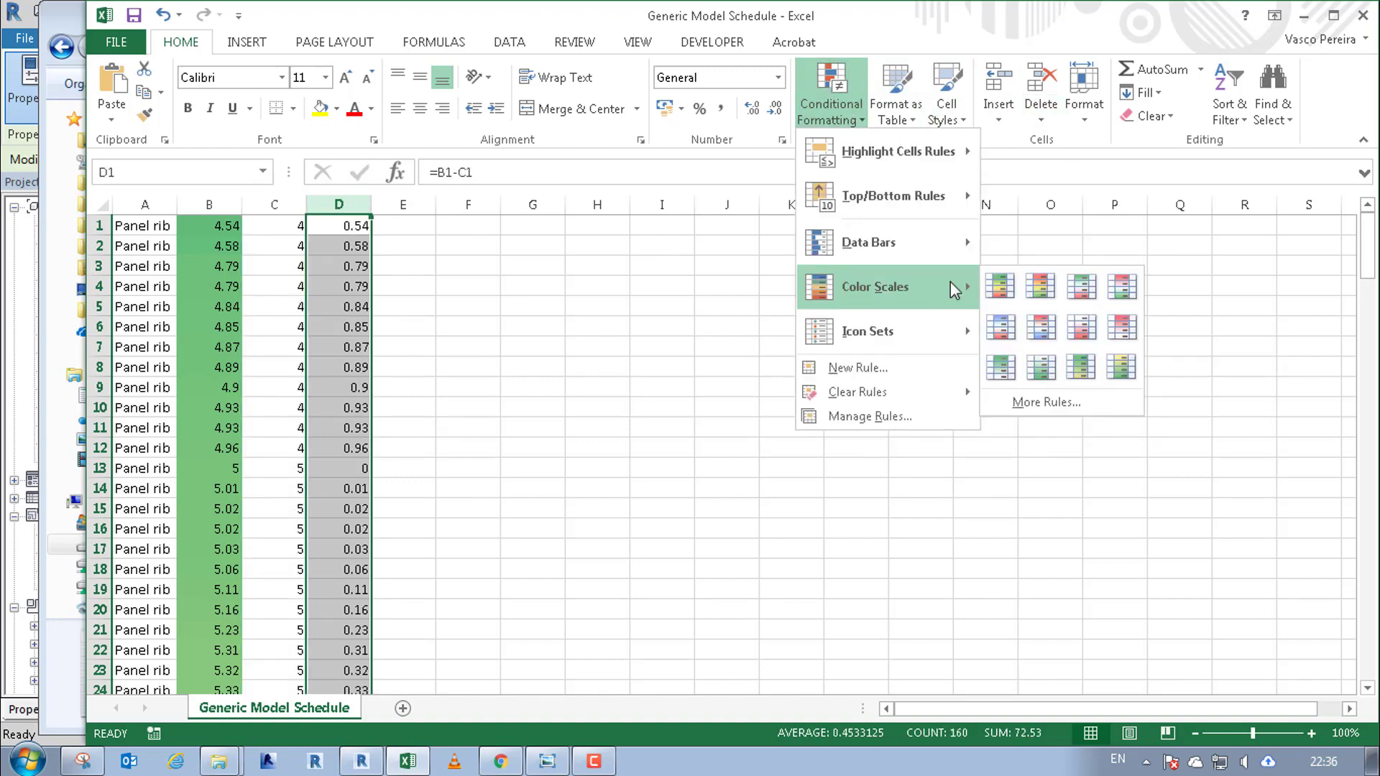
click(1041, 266)
click(639, 311)
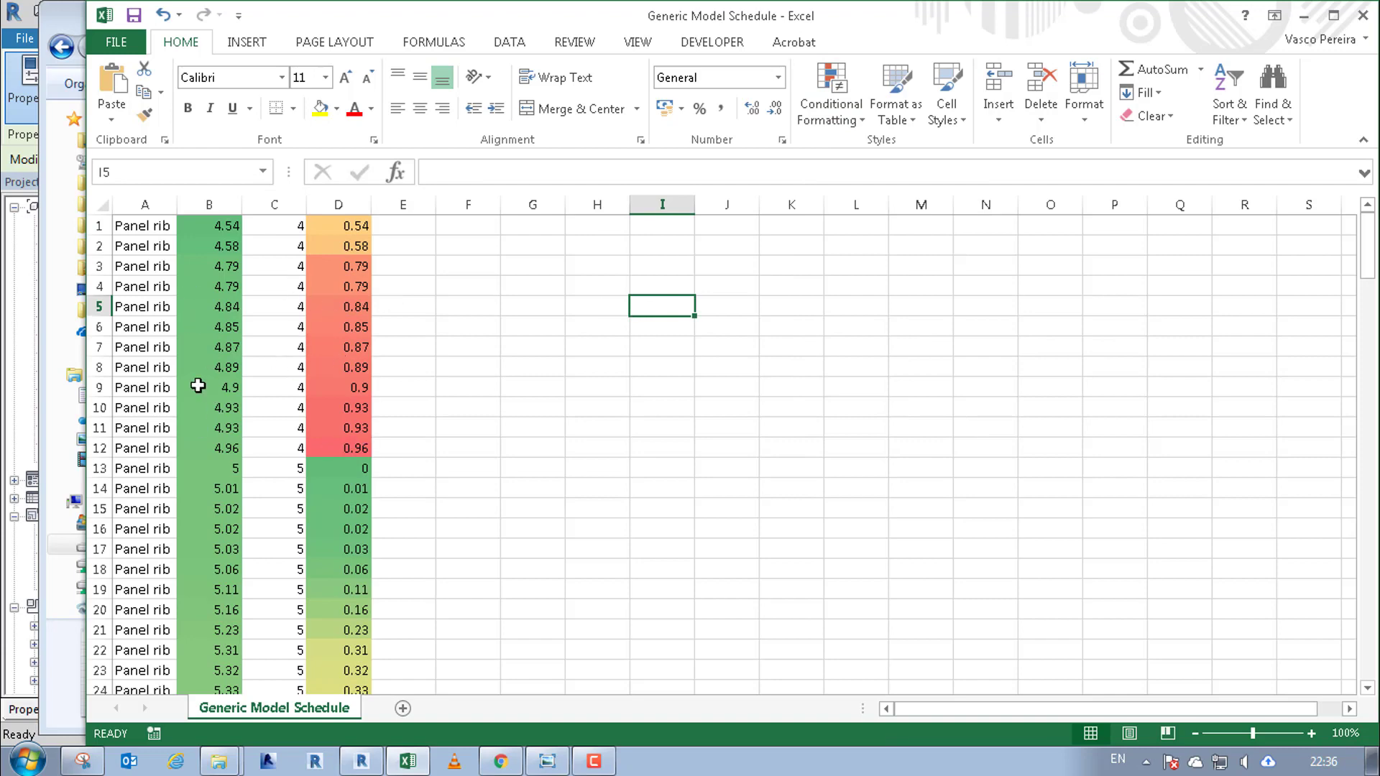
drag(1371, 276, 1340, 638)
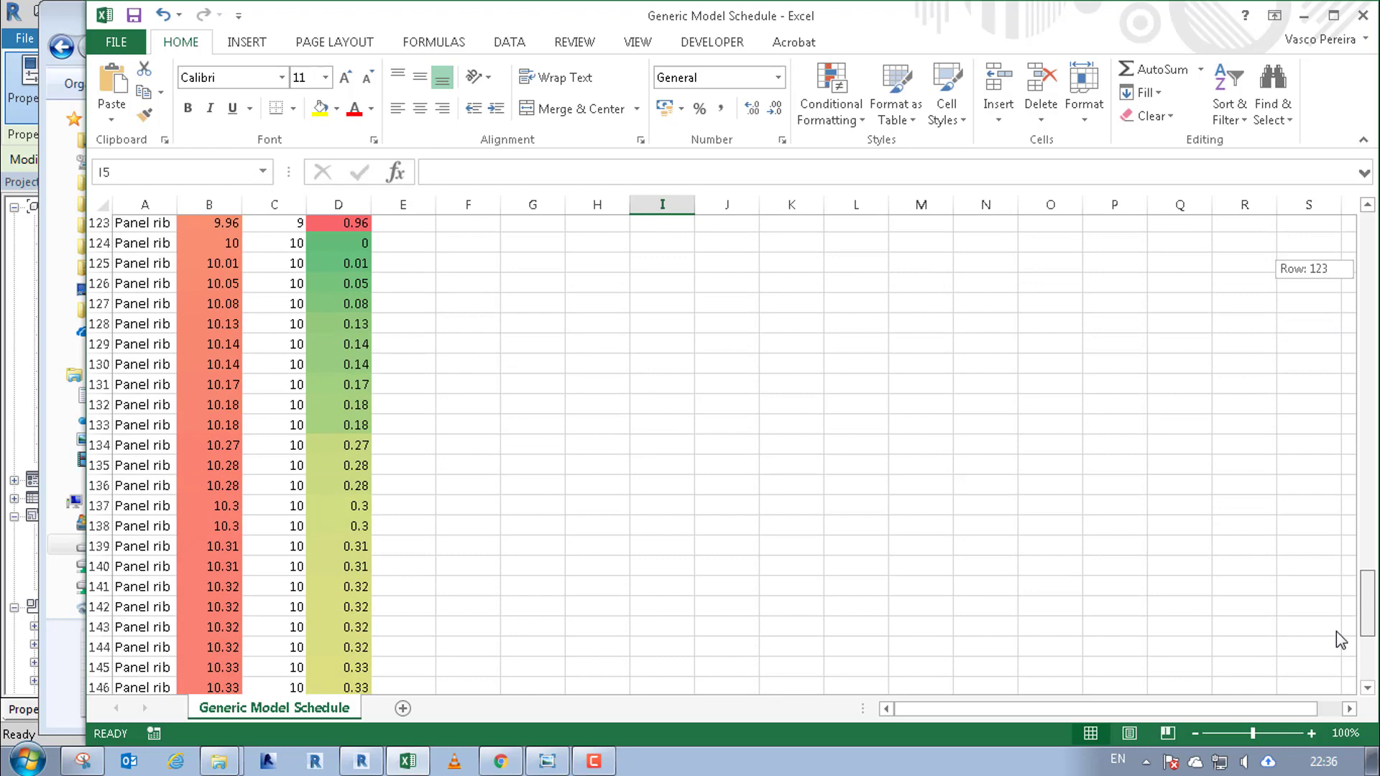
Step: Enter =ROUNDDOWN(B1,1) in cell E1
click(409, 231)
text(=)
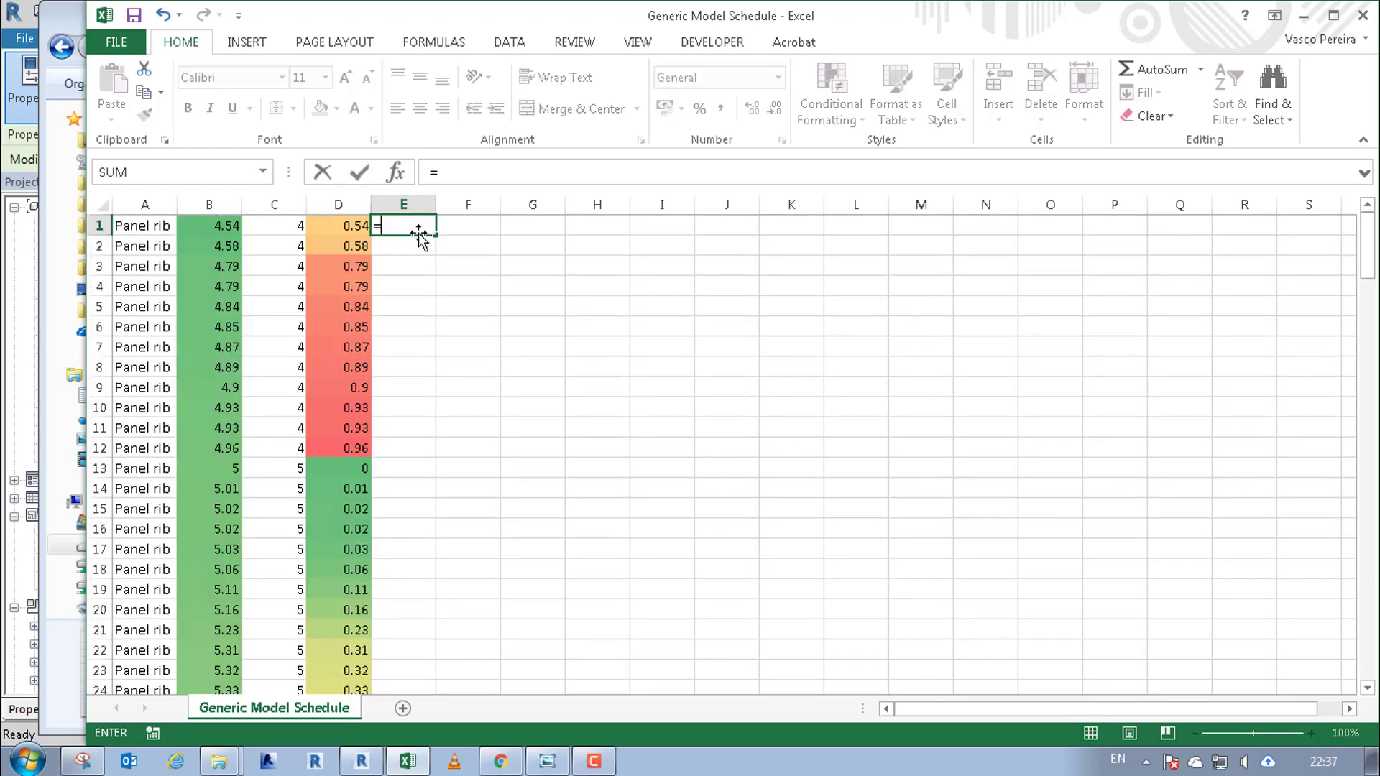
text(roun)
key(Down)
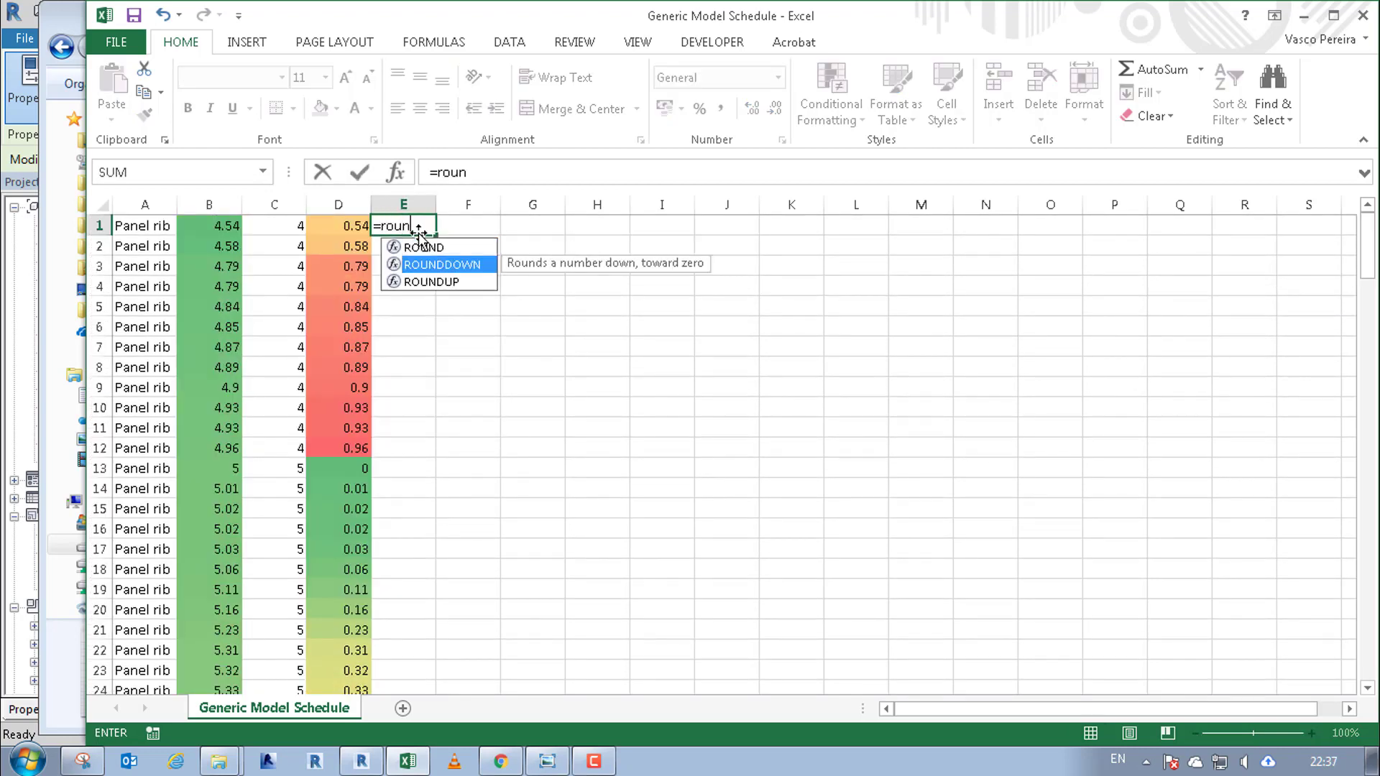
key(Tab)
key(Left)
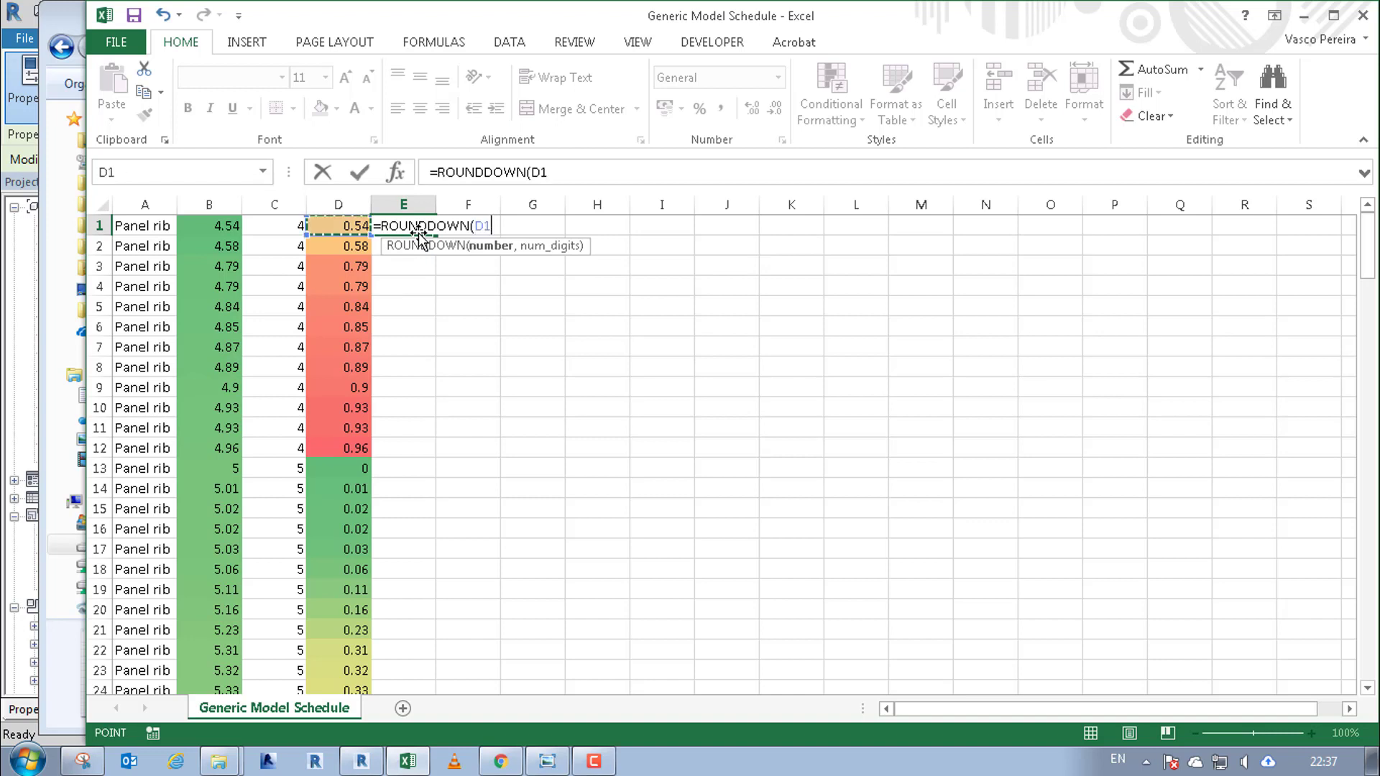
key(Left)
key(Left)
text(,)
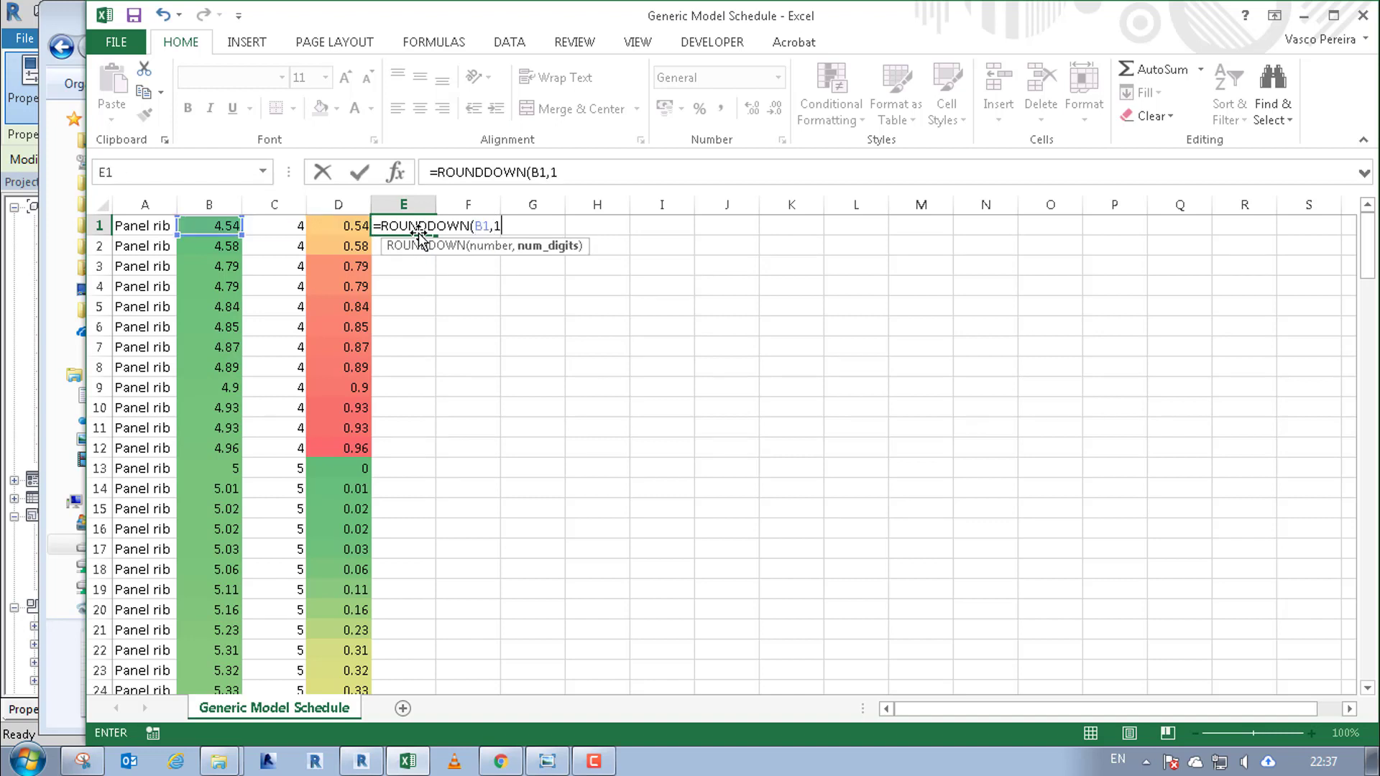
key(Return)
Step: Enter the difference formula =B1-E1 in cell F1
click(468, 226)
text(=)
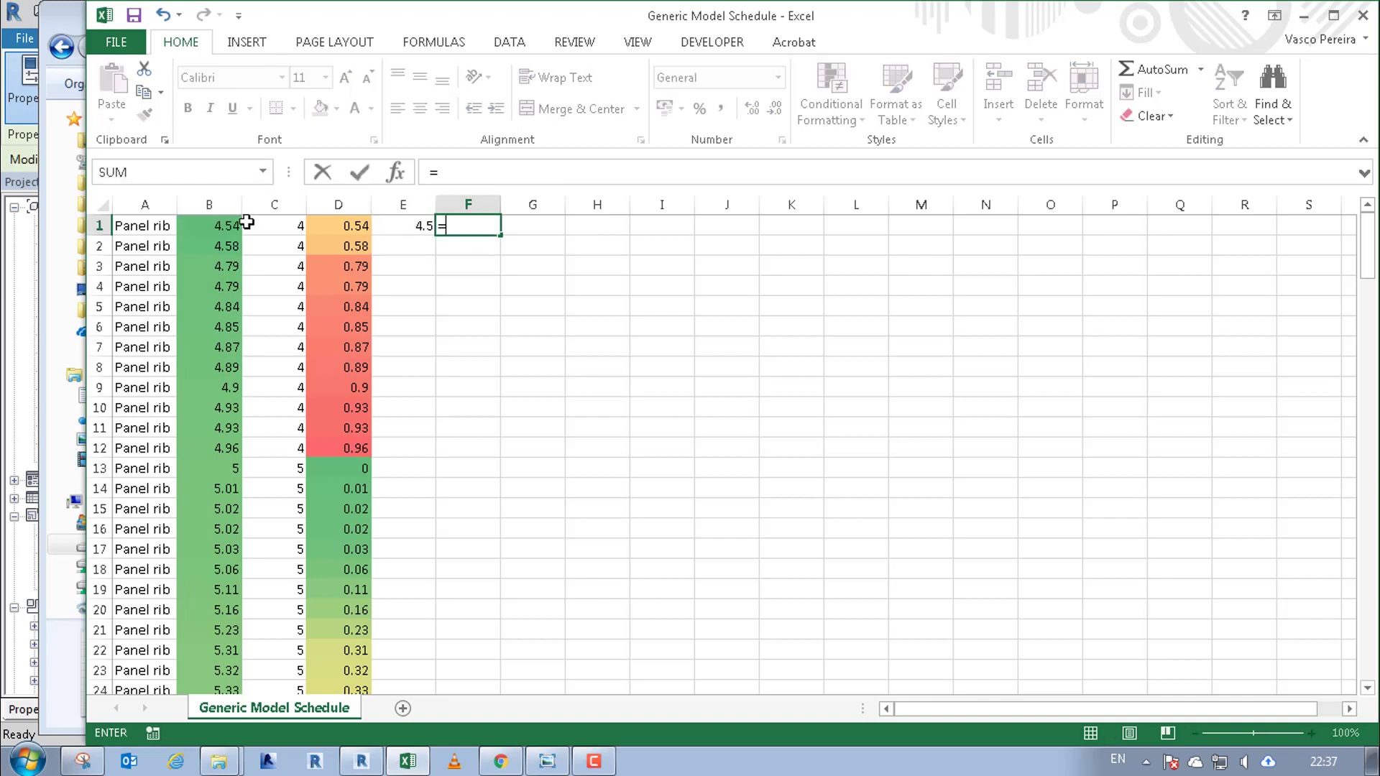
click(228, 224)
text(-)
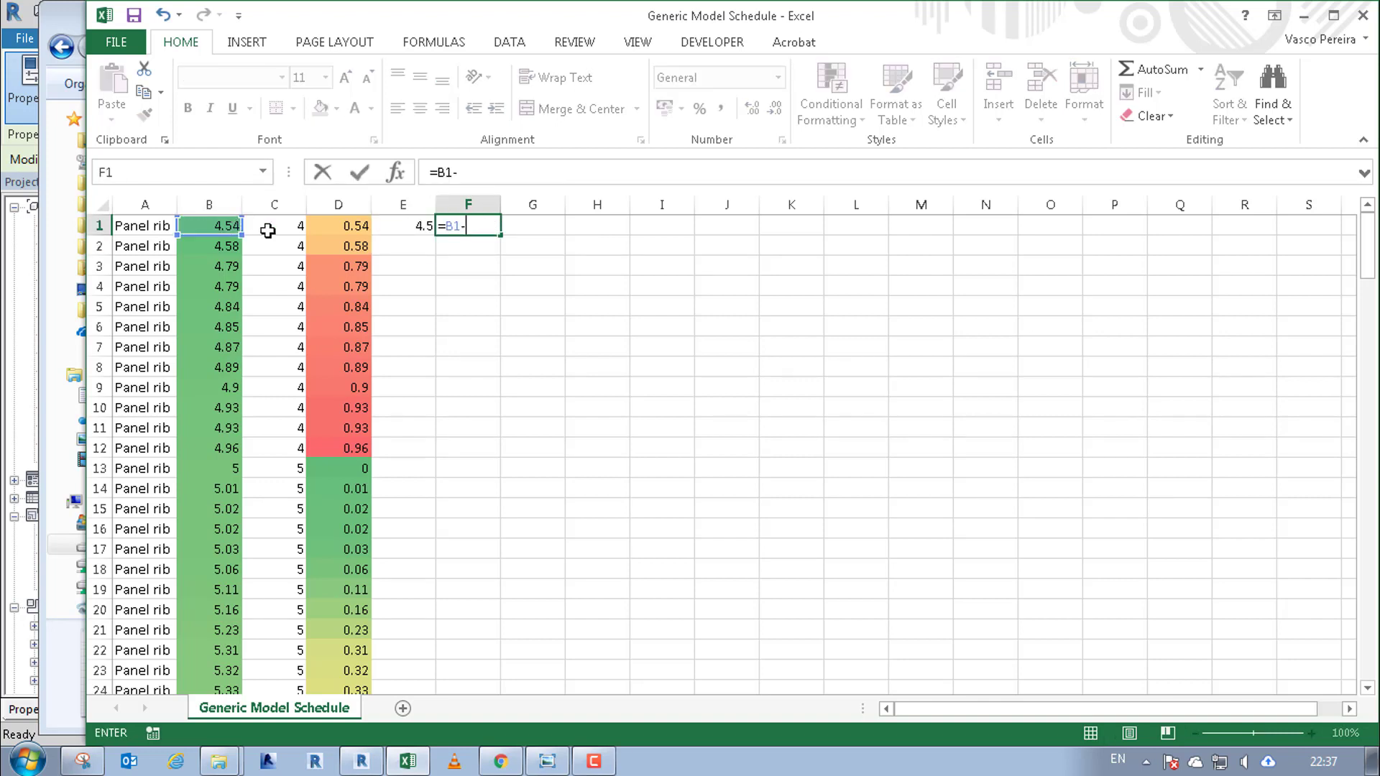
click(396, 224)
key(Return)
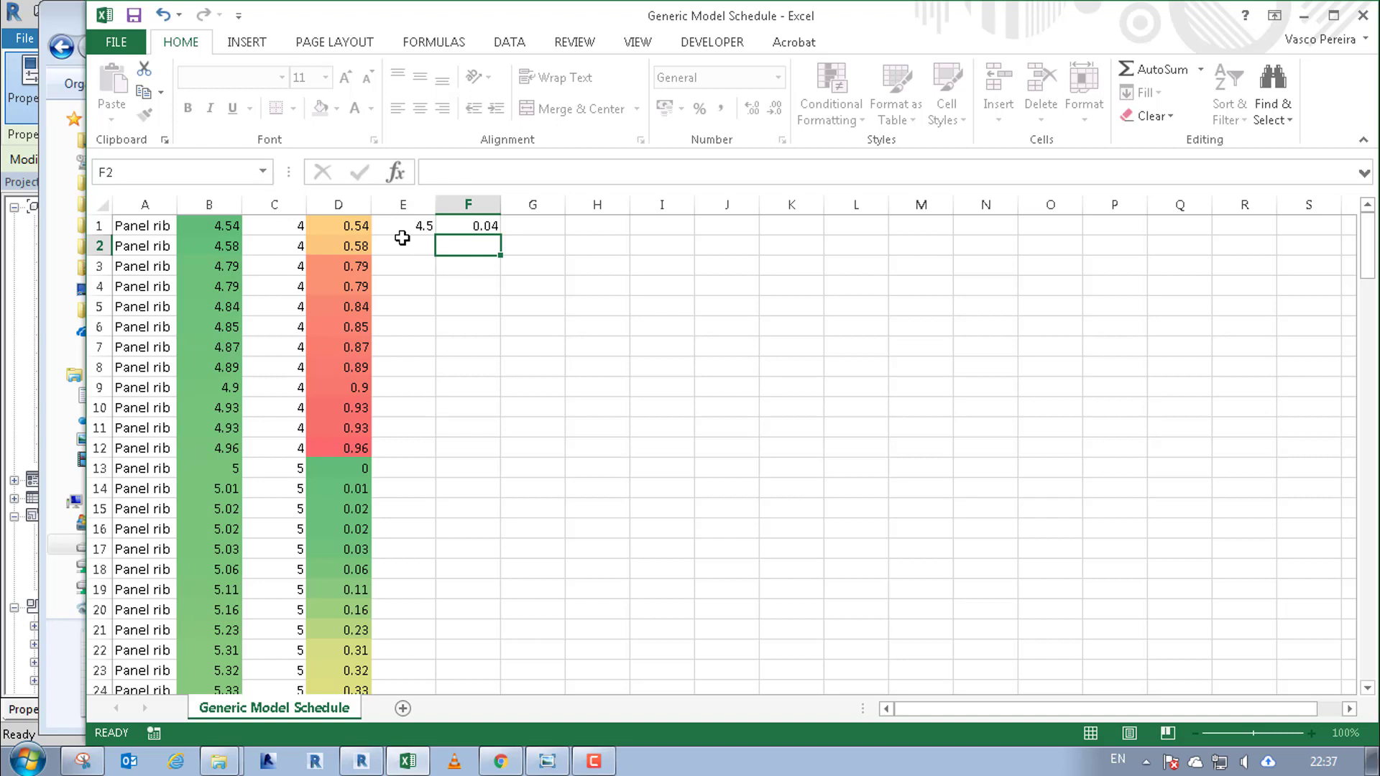
Step: Fill the E1 and F1 formulas down and apply a green-yellow-red colour scale to column F
drag(421, 225, 459, 225)
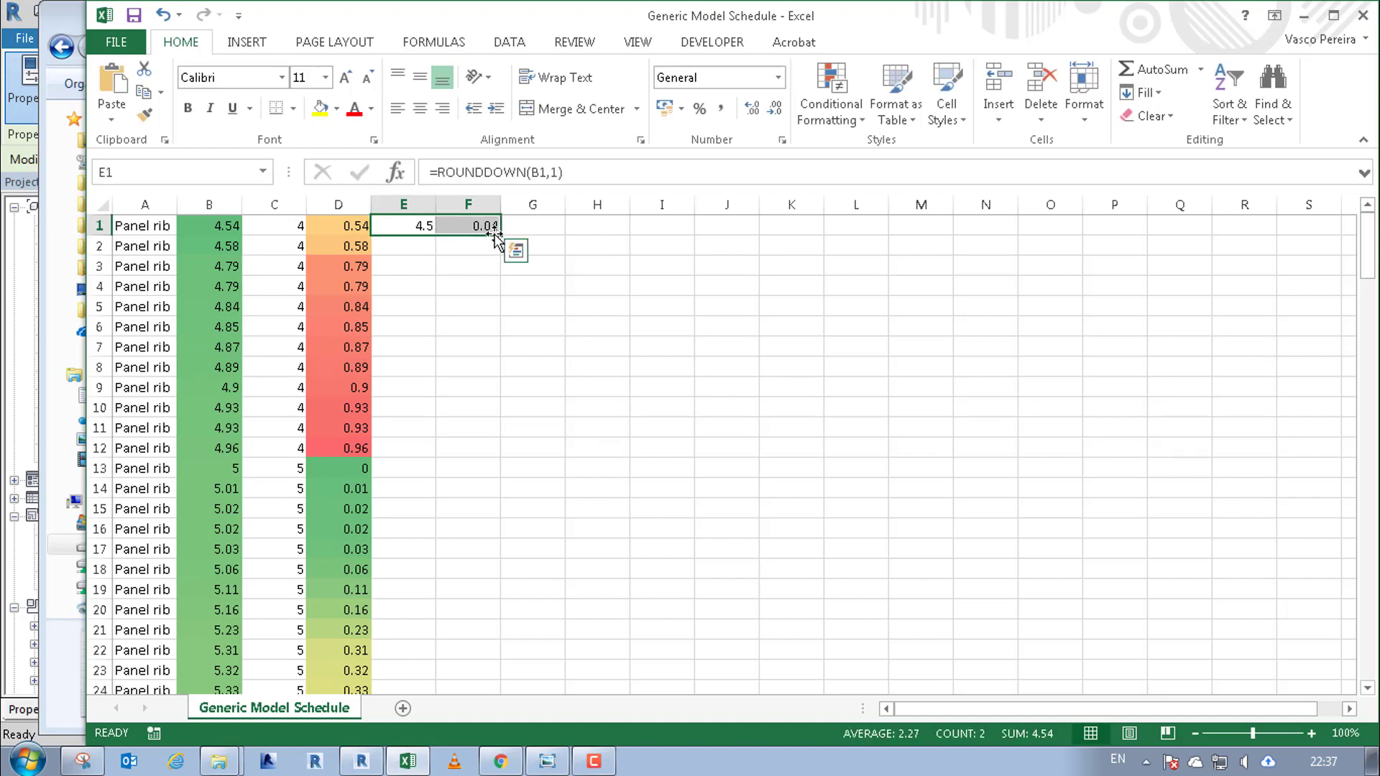
double_click(500, 236)
click(524, 229)
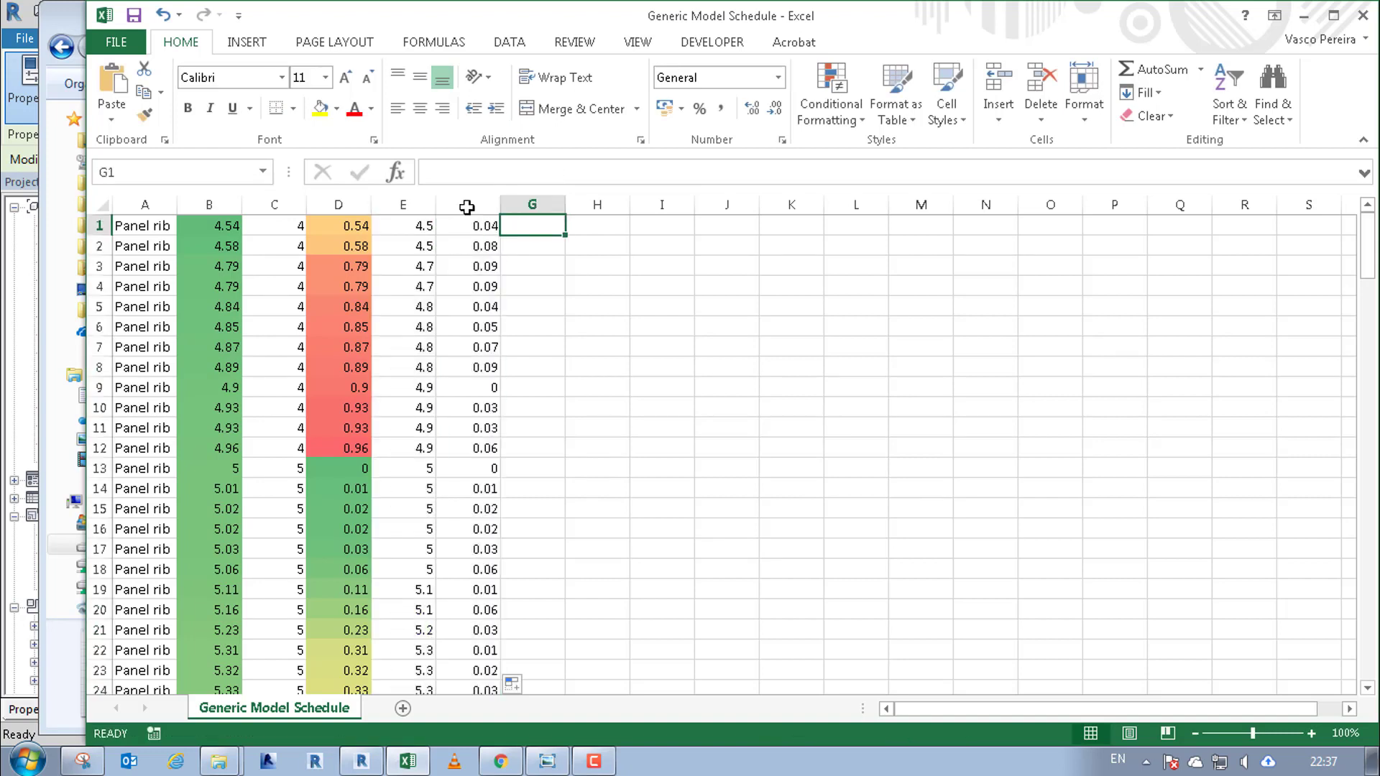
click(468, 205)
click(804, 99)
mouse_move(876, 286)
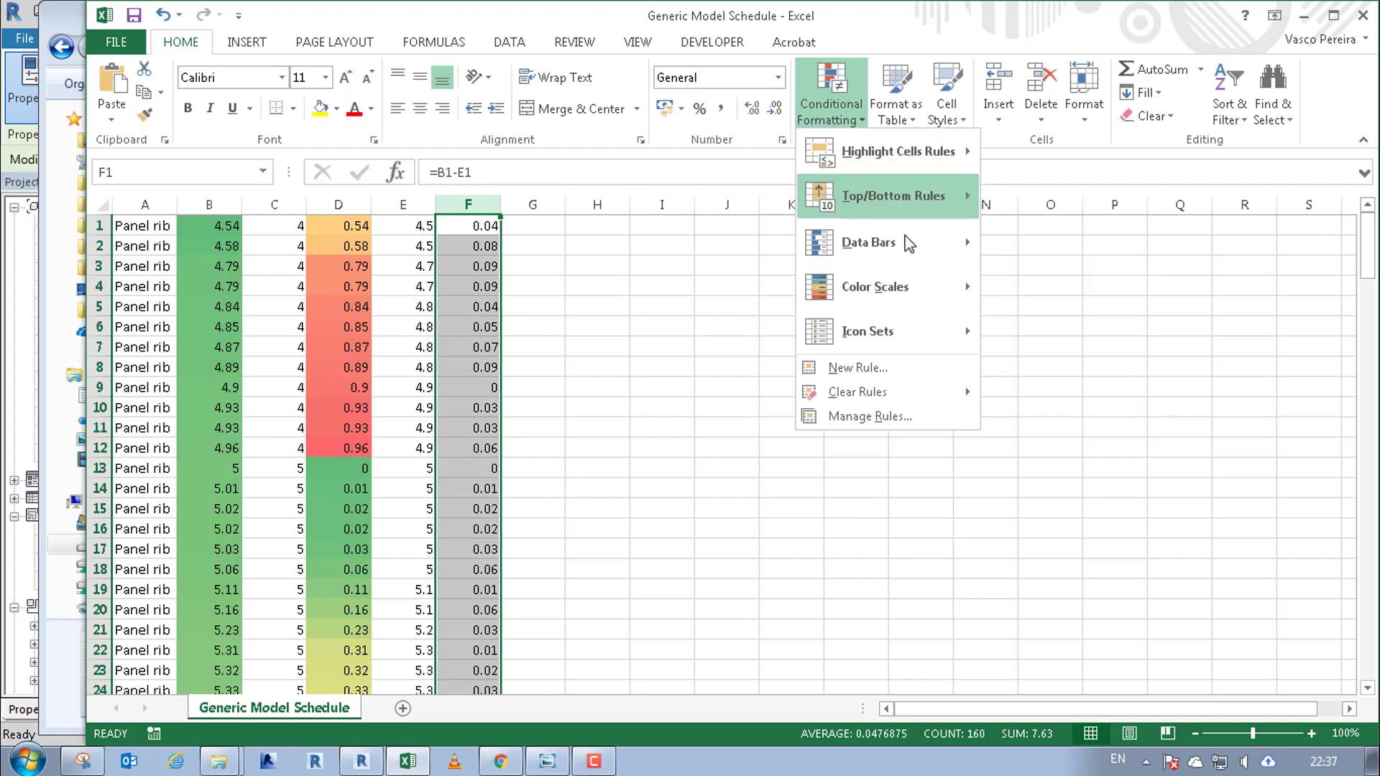
click(1042, 291)
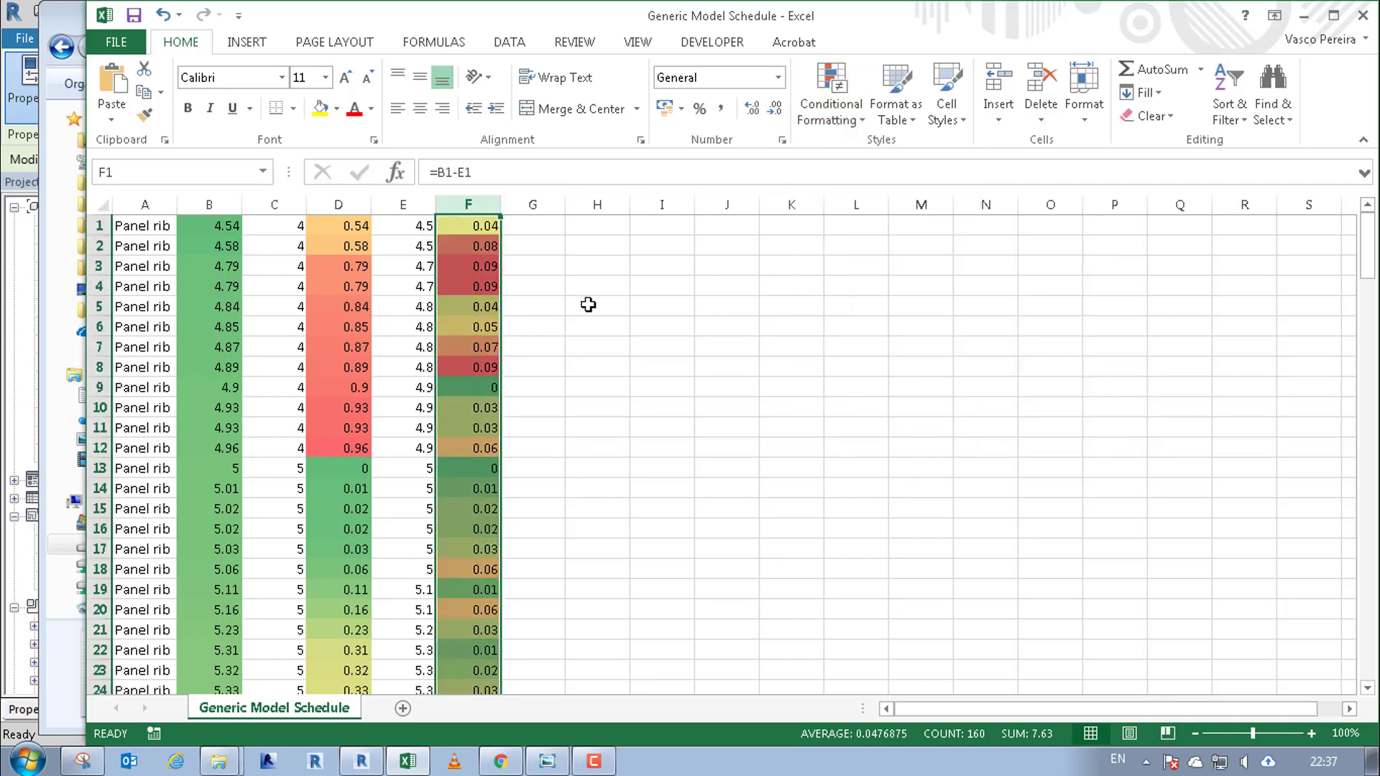
click(571, 305)
mouse_move(1366, 254)
mouse_down()
mouse_move(1355, 675)
mouse_move(1363, 215)
mouse_up()
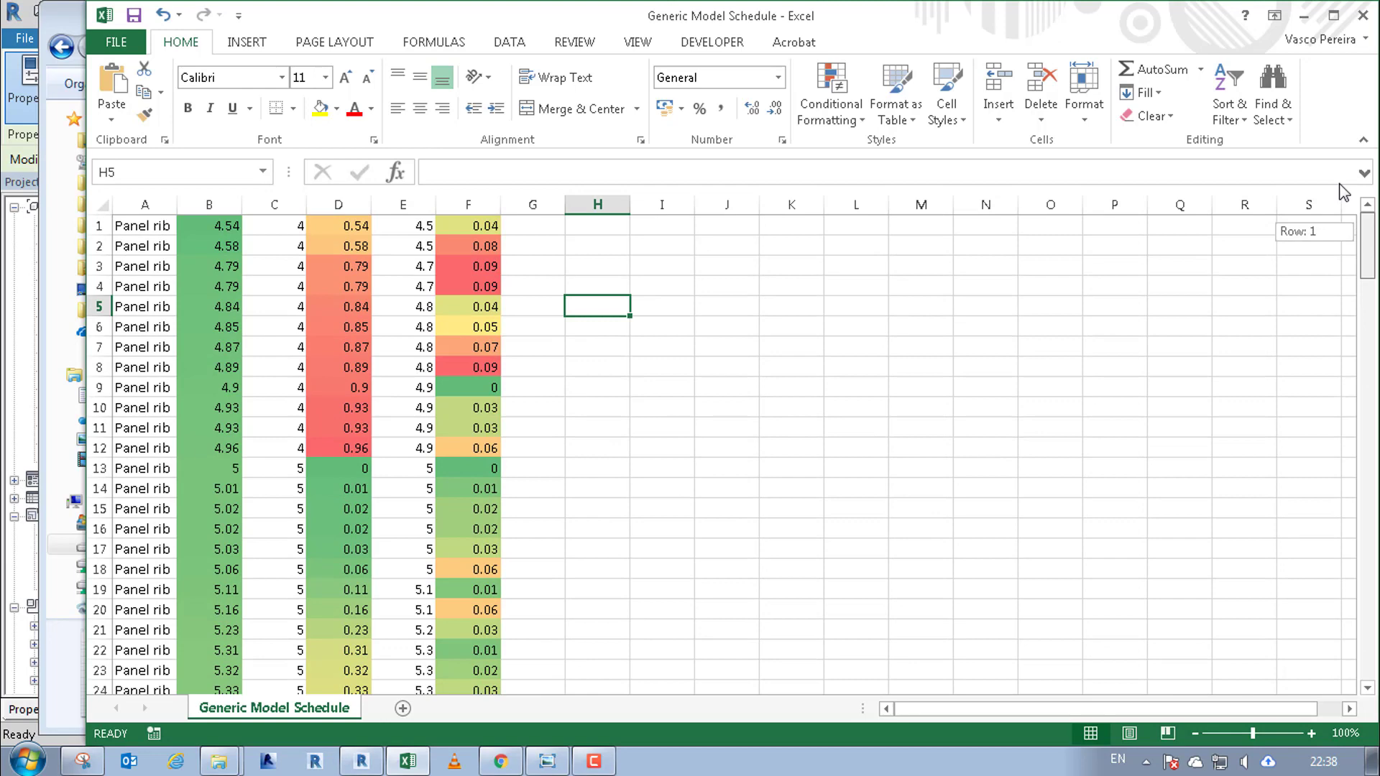
Step: Compare the D1 remainder and E1 ROUNDDOWN formulas, then close the Excel window
click(506, 243)
key(ctrl+shift+Down)
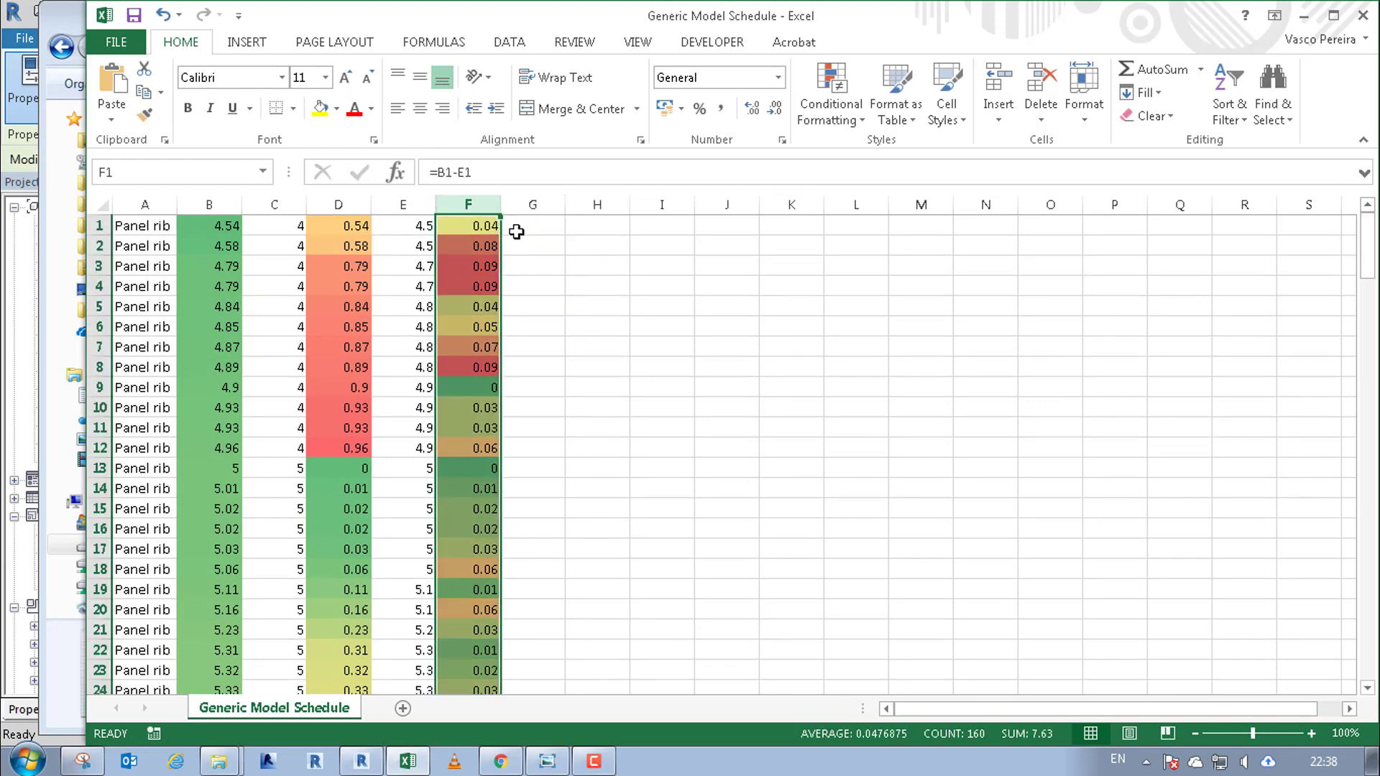
click(358, 229)
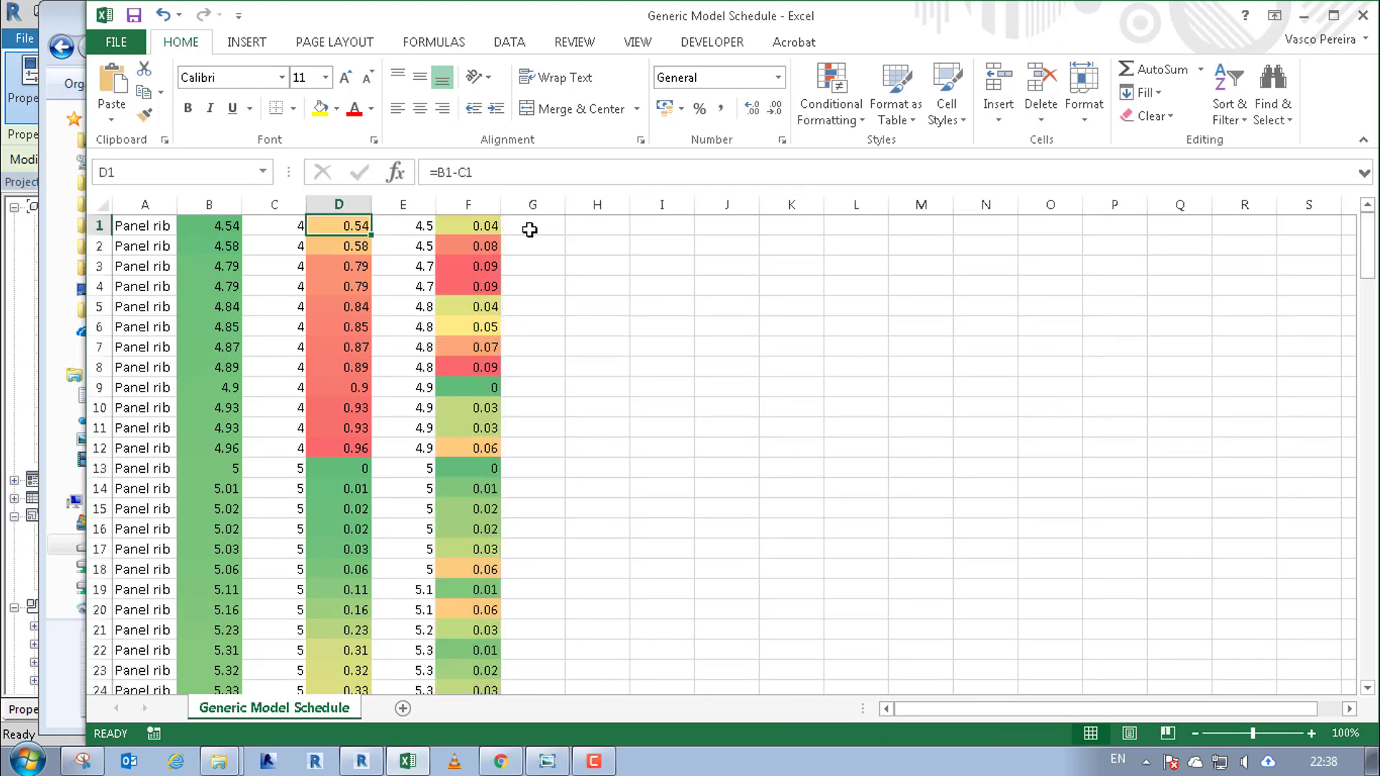
click(431, 230)
click(337, 227)
click(388, 227)
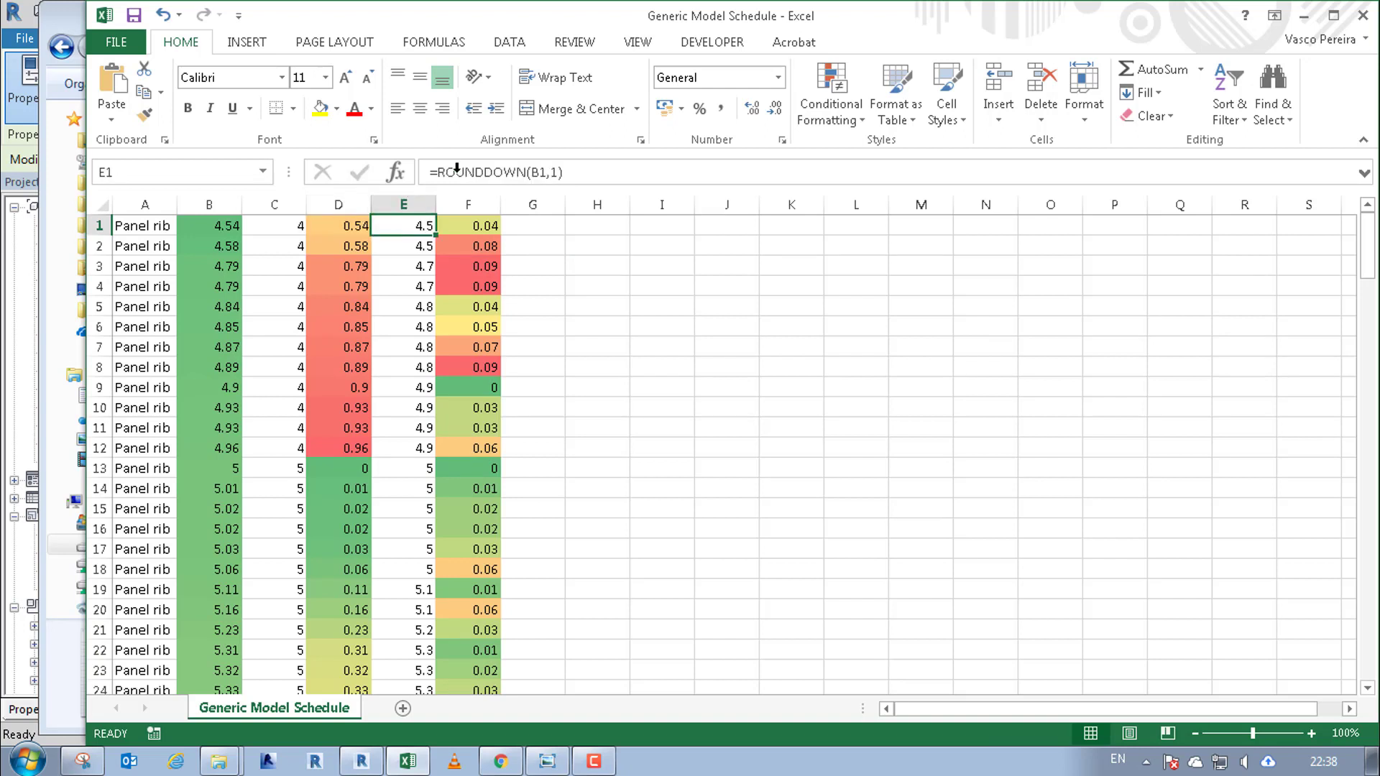
click(350, 228)
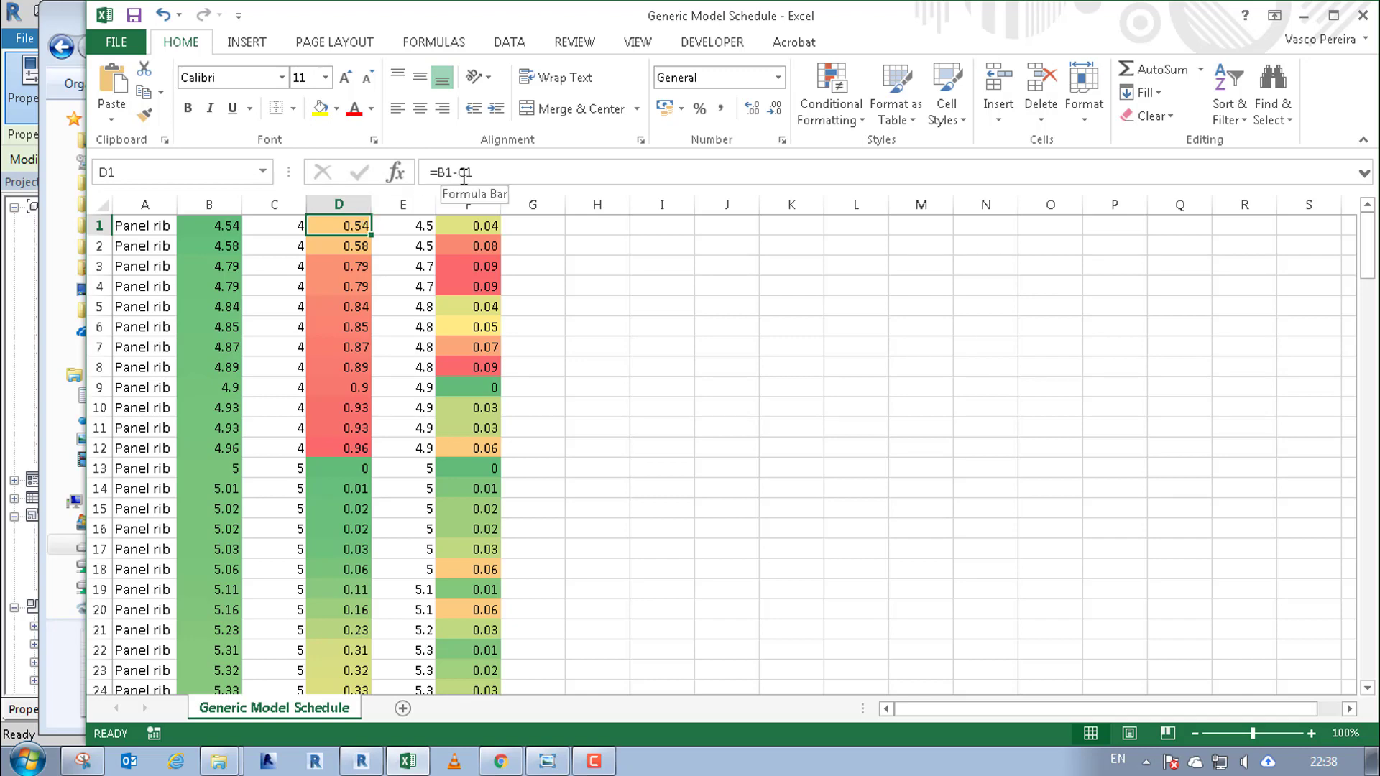
click(520, 242)
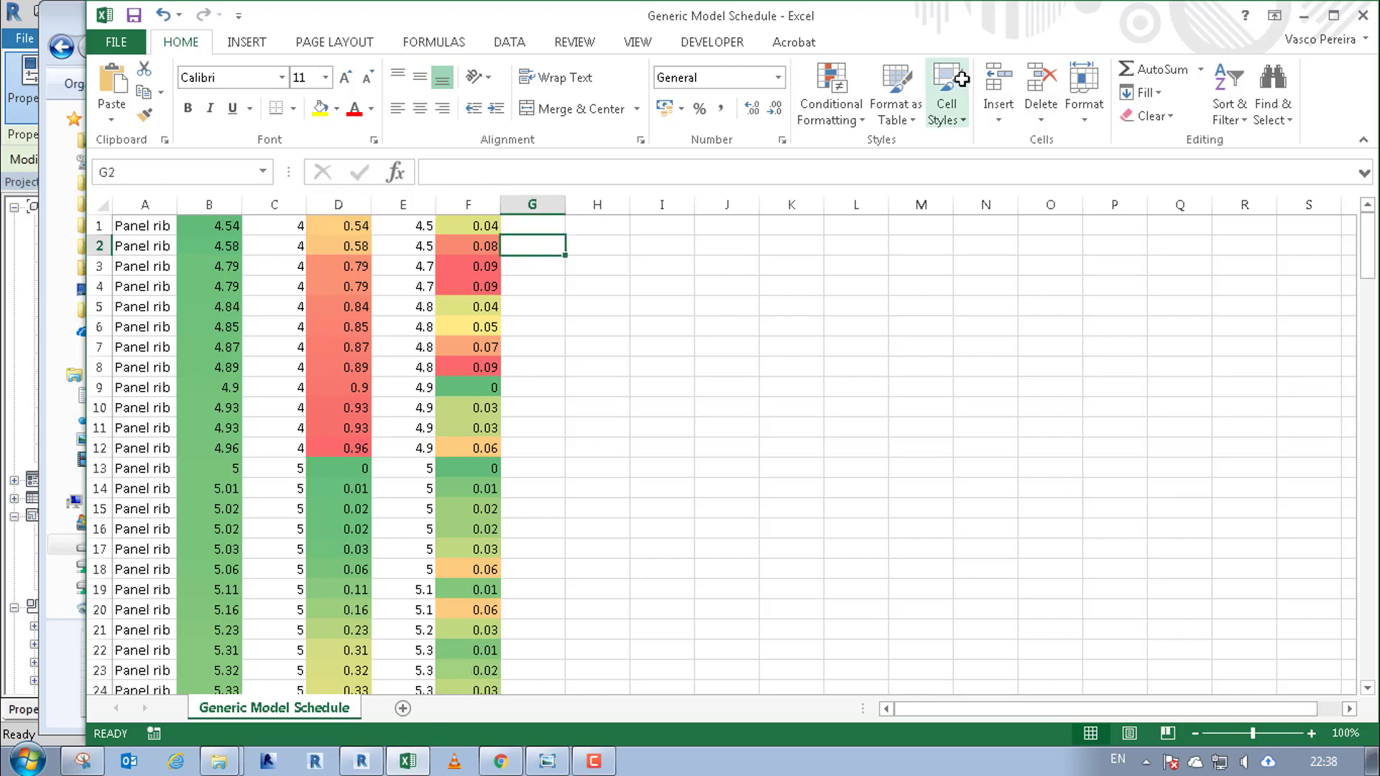
click(1301, 16)
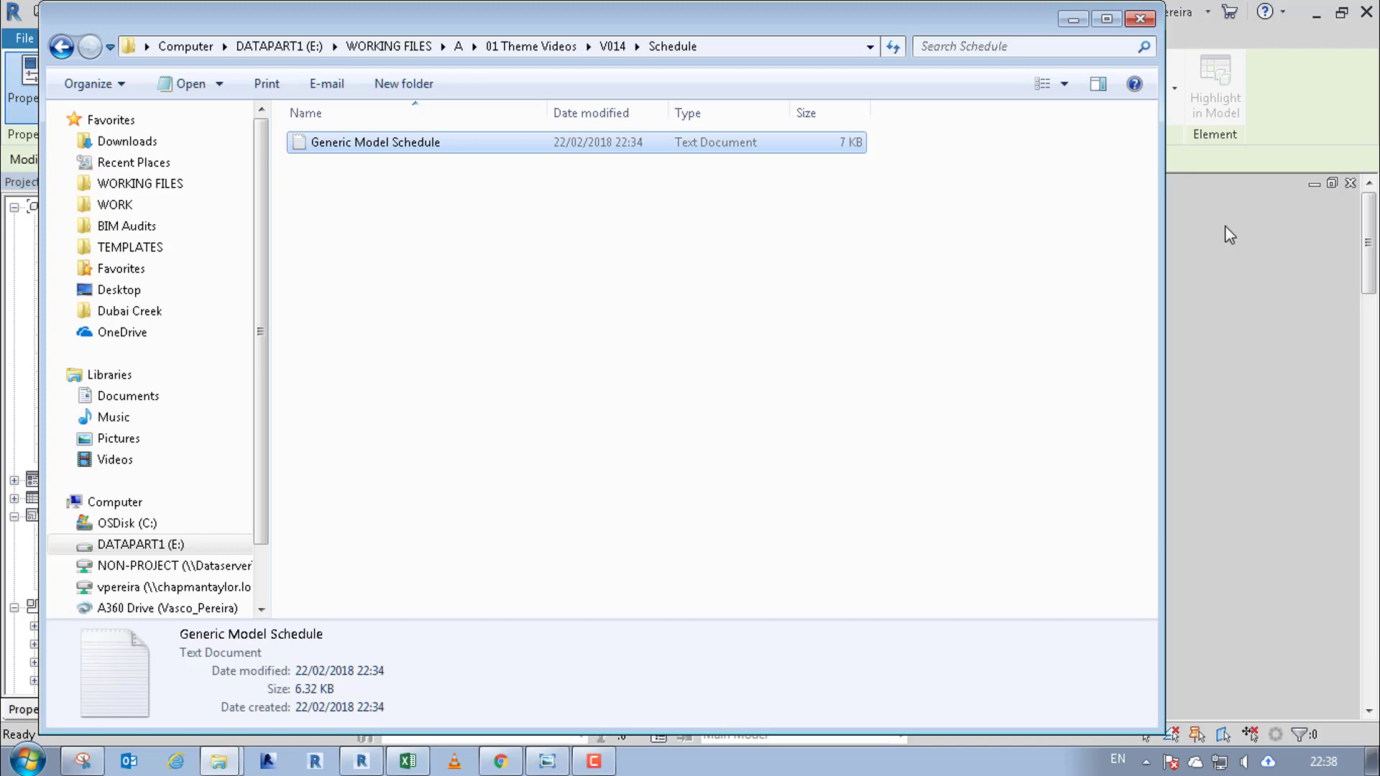
Step: Return to Revit's 3D building view and edit a facade panel rib's family
click(1226, 226)
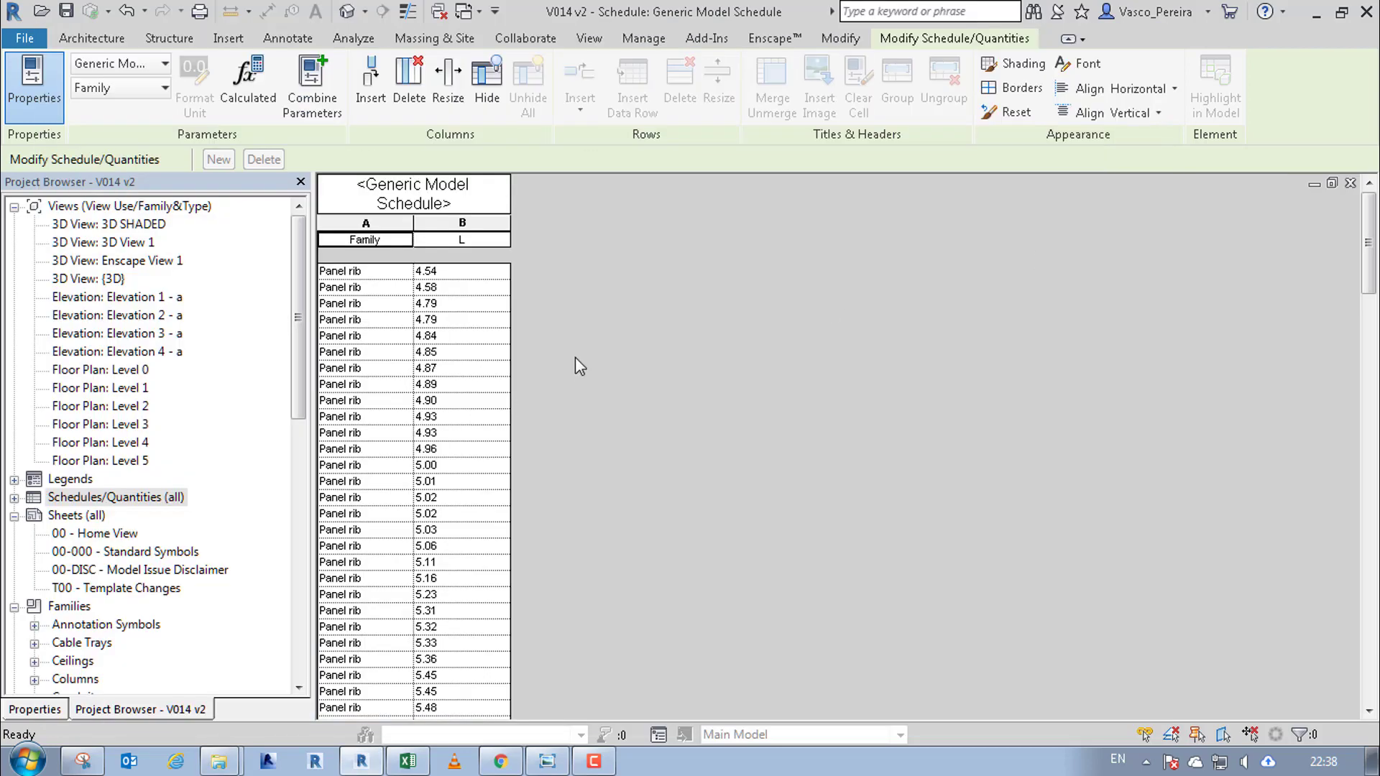
key(ctrl+Tab)
click(831, 442)
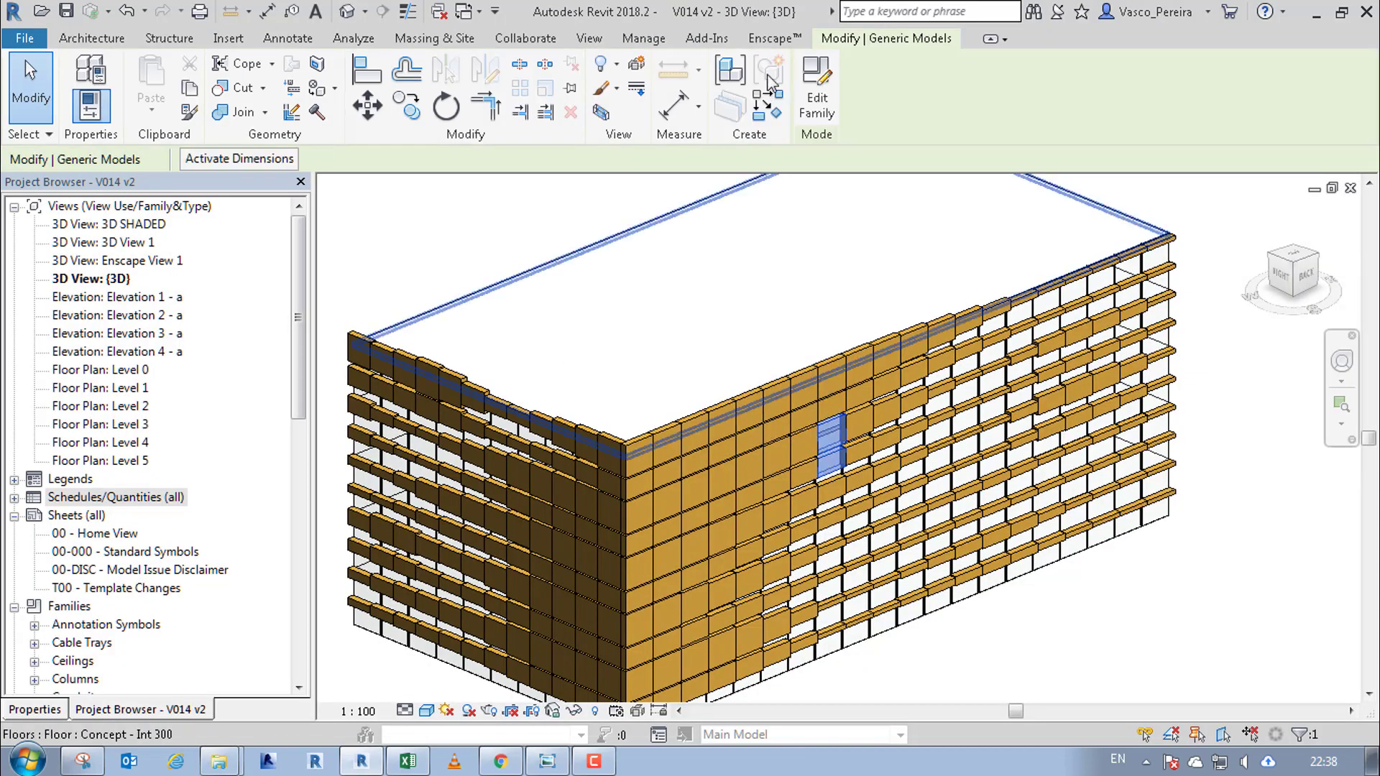
click(816, 81)
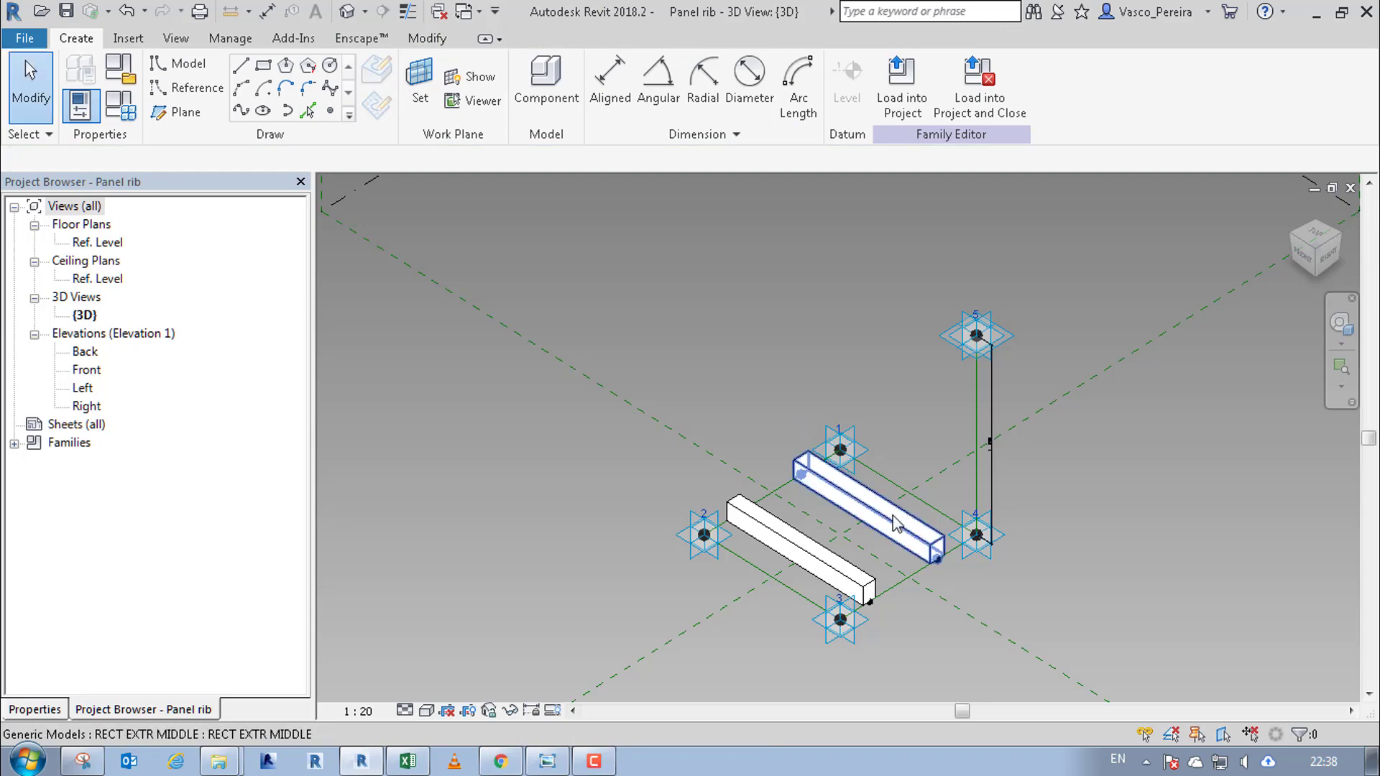
scroll(896, 523, up, 1)
scroll(900, 512, up, 2)
scroll(906, 496, up, 2)
scroll(920, 471, up, 1)
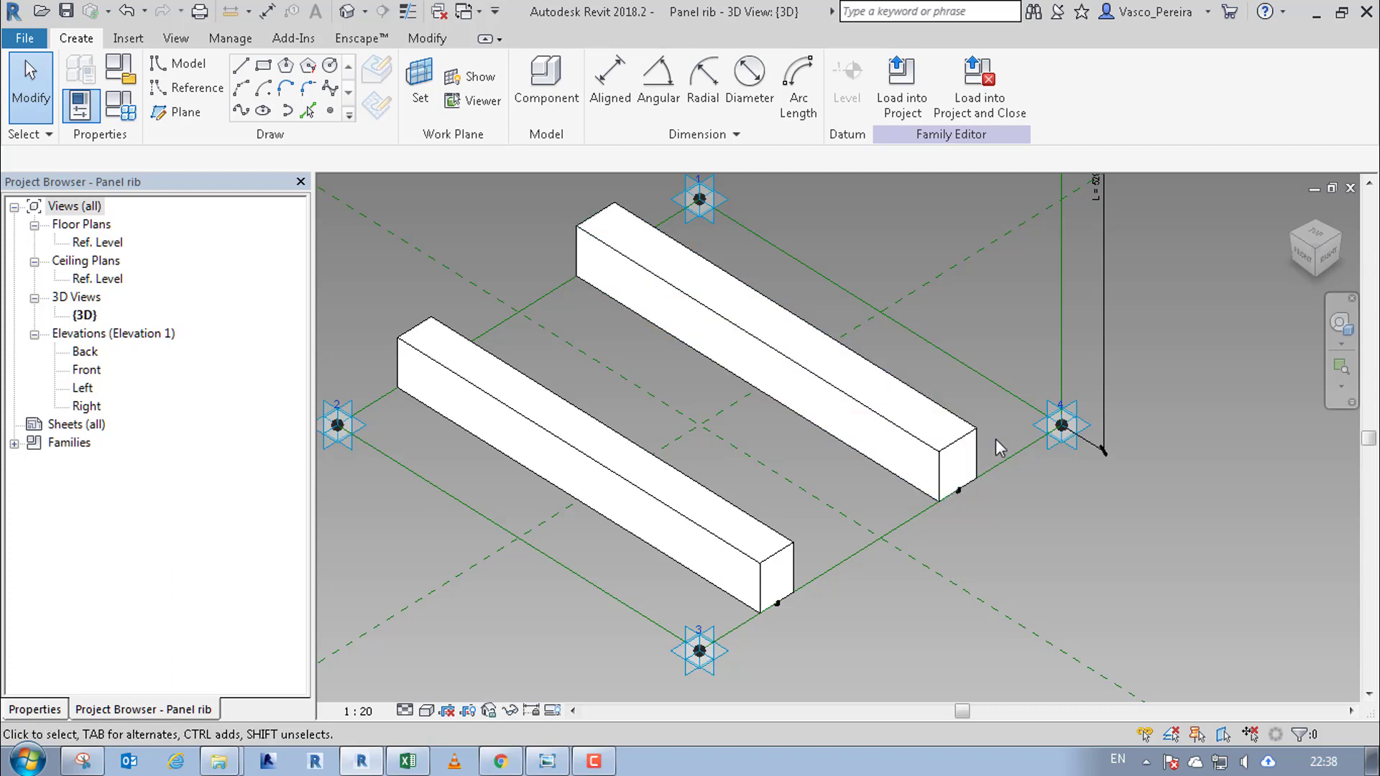
Step: Temporarily hide the back rib extrusion and select the remaining rib
click(975, 442)
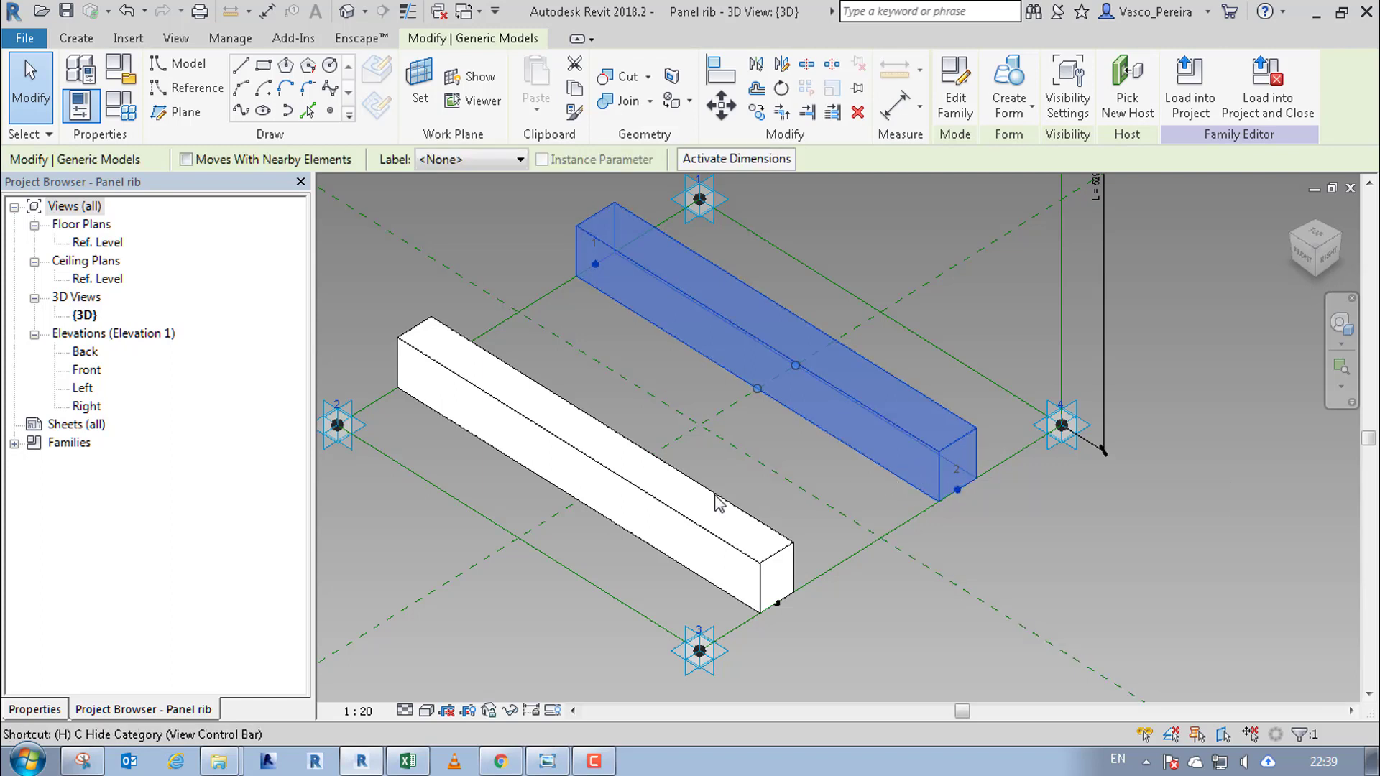
key(h)
key(h)
click(685, 496)
Step: Hide the second rib and set the reference points to Normalized Curve Parameter measurement
key(h)
key(h)
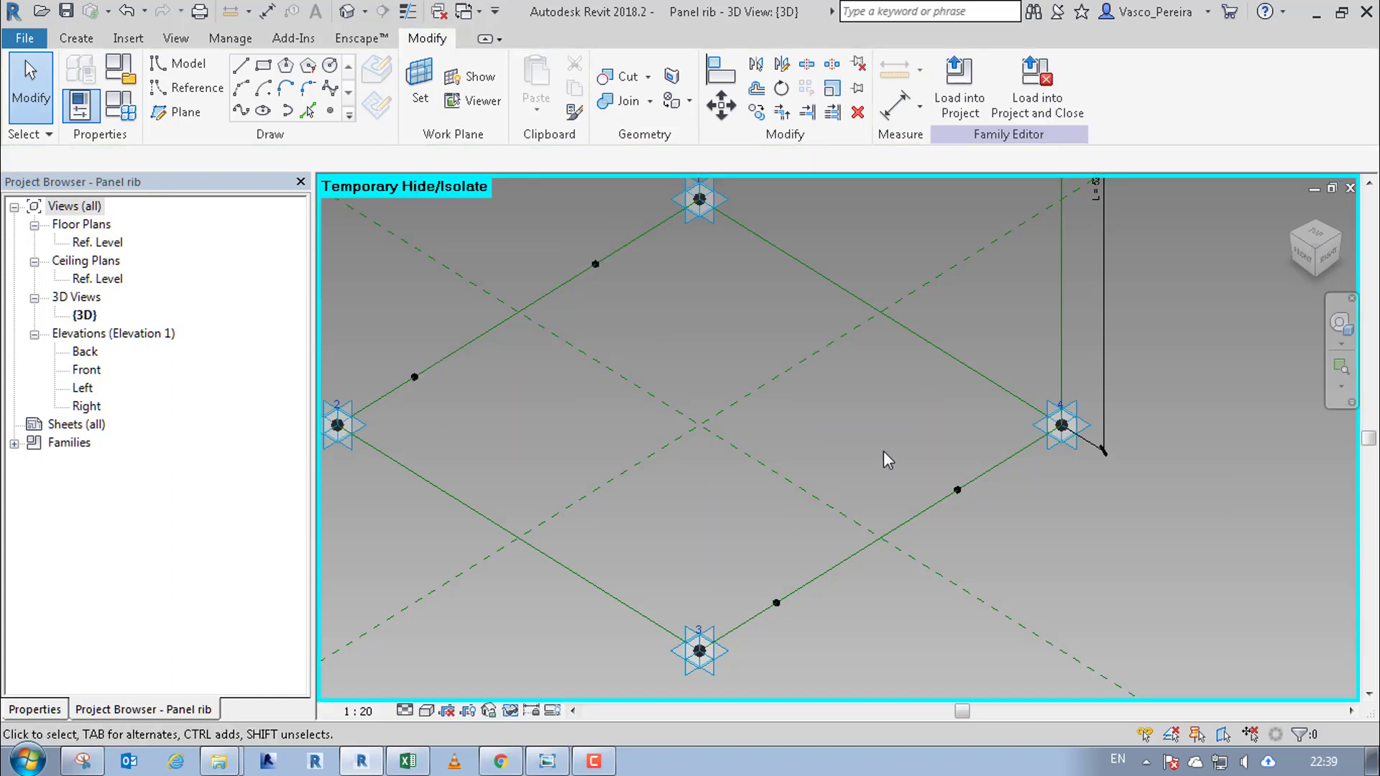
click(959, 490)
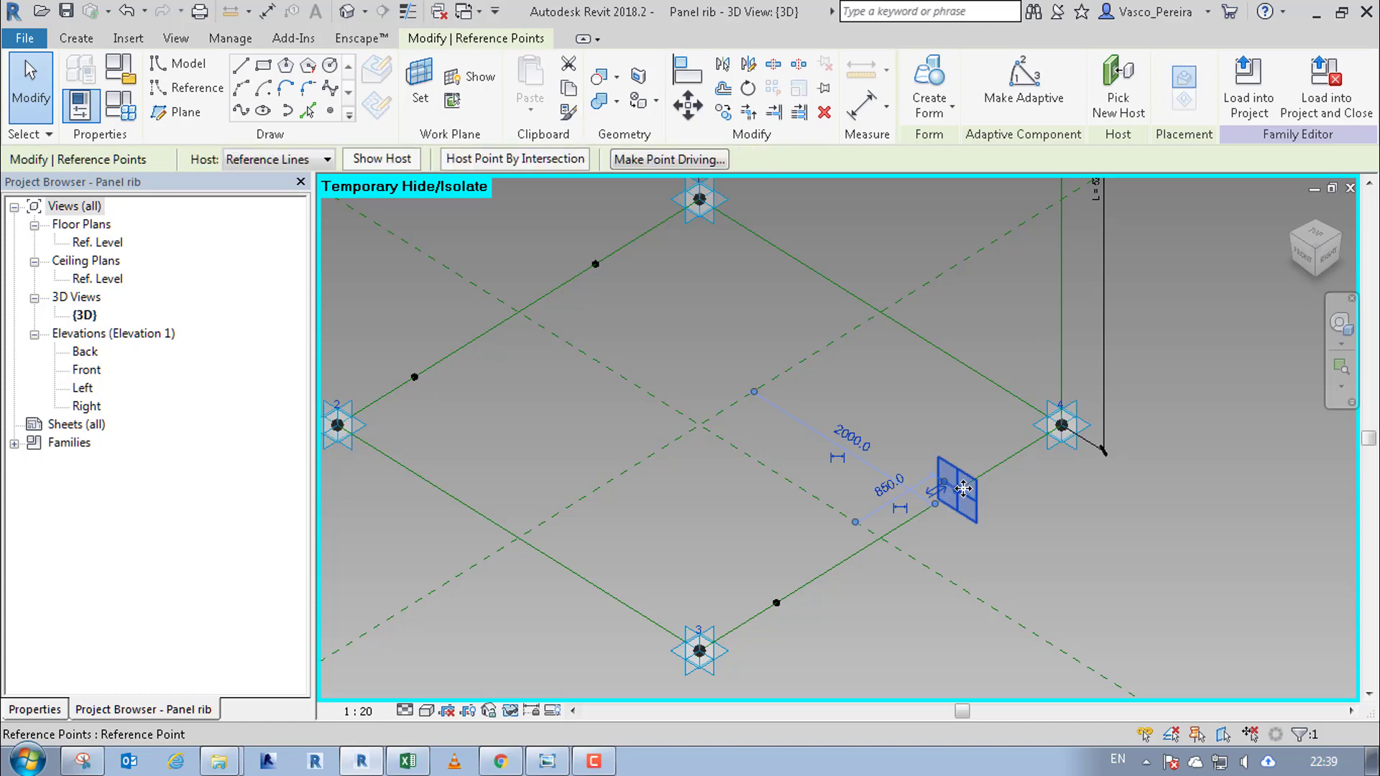
click(22, 712)
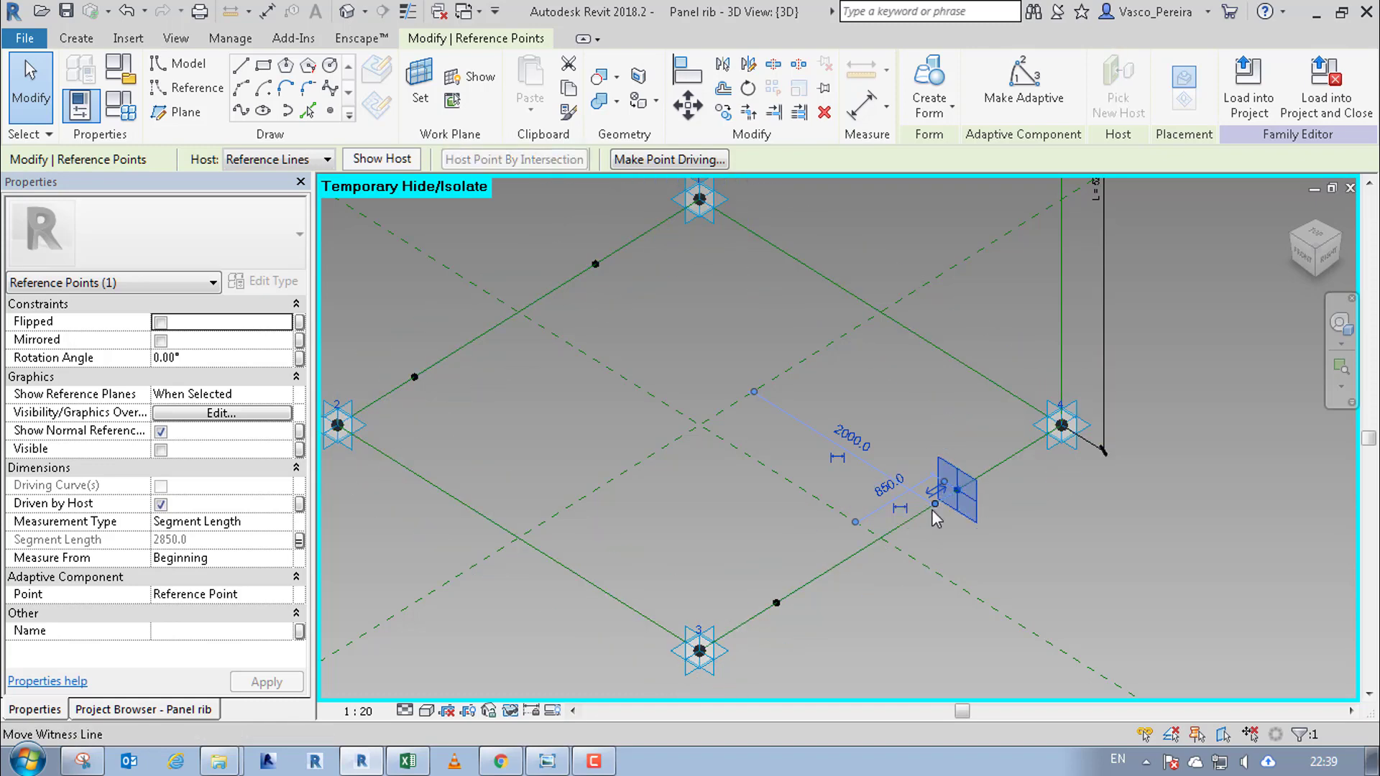
ctrl+click(595, 265)
ctrl+click(414, 377)
ctrl+click(776, 601)
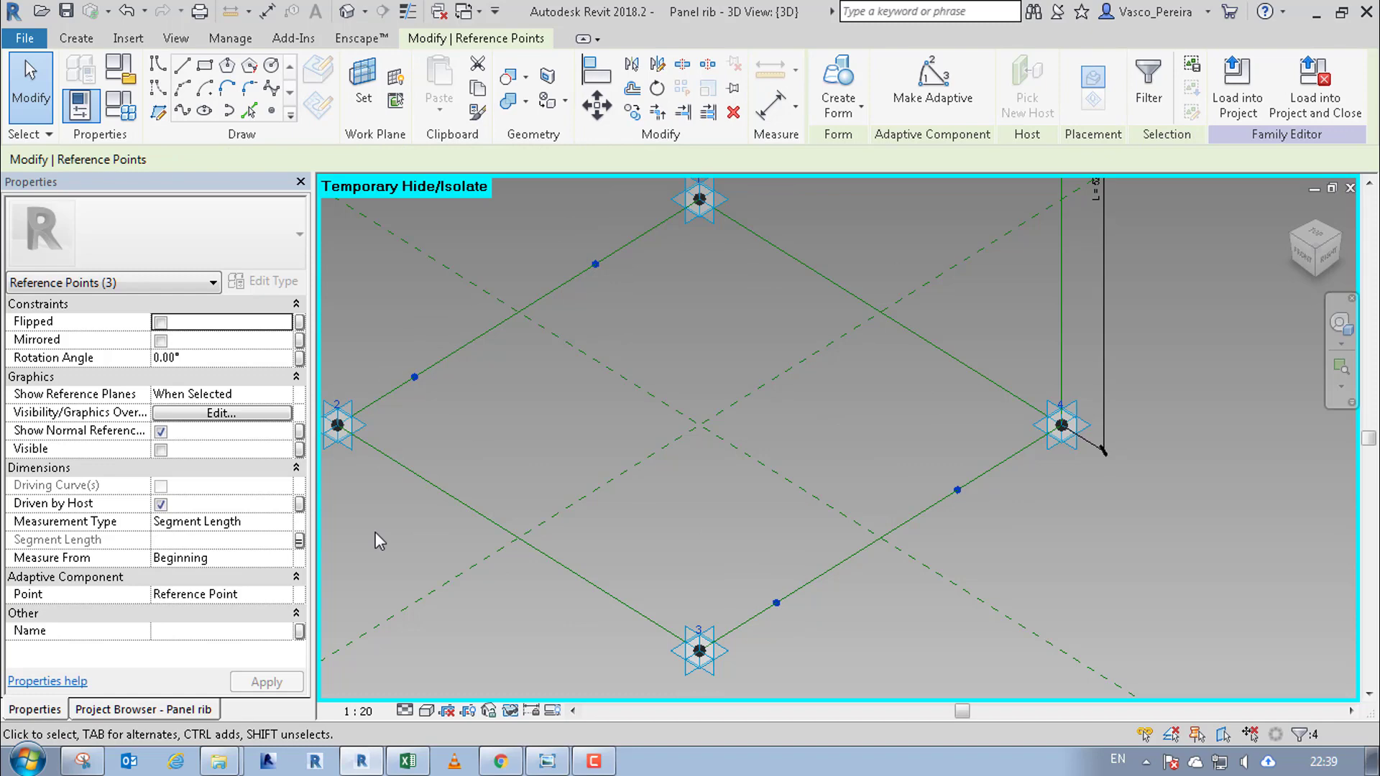
click(289, 524)
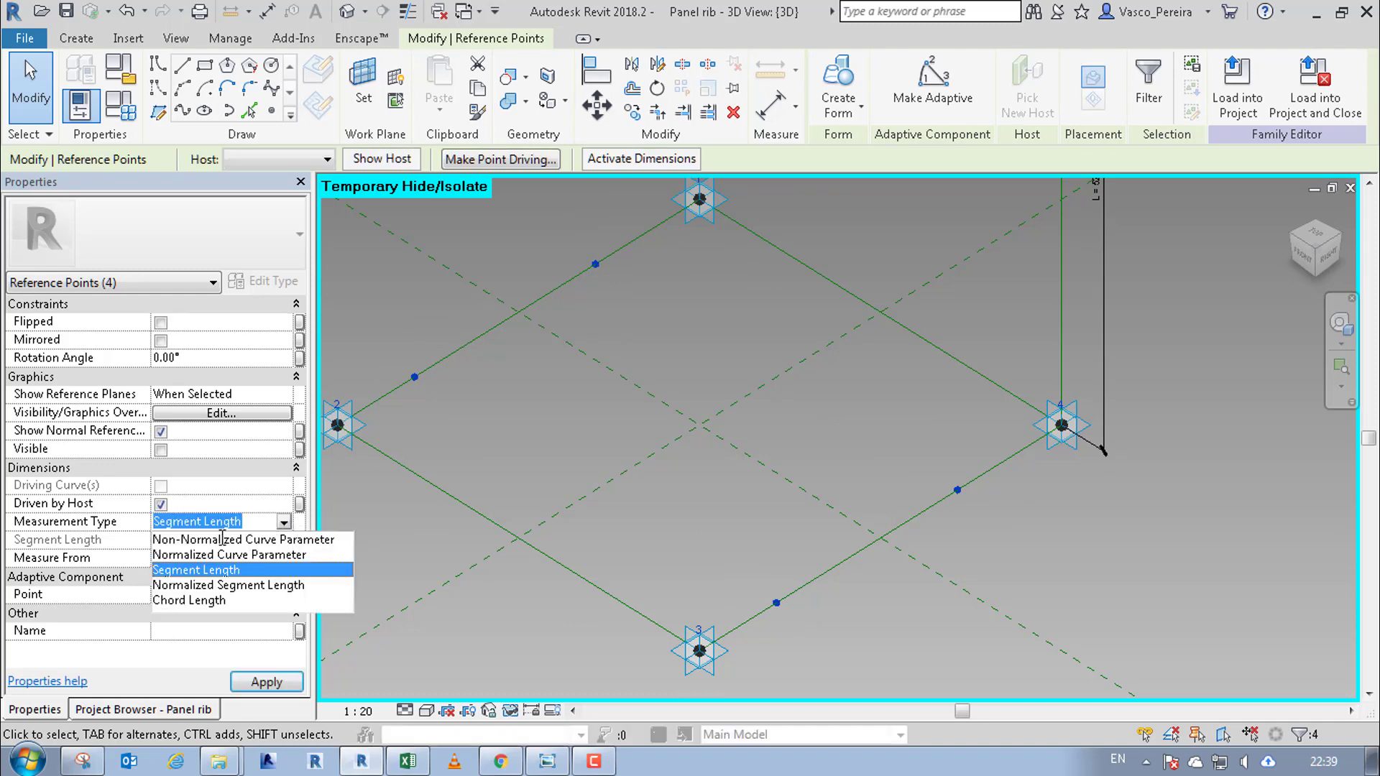
click(228, 554)
Step: Select two reference points and associate their curve parameter with a family parameter
click(575, 245)
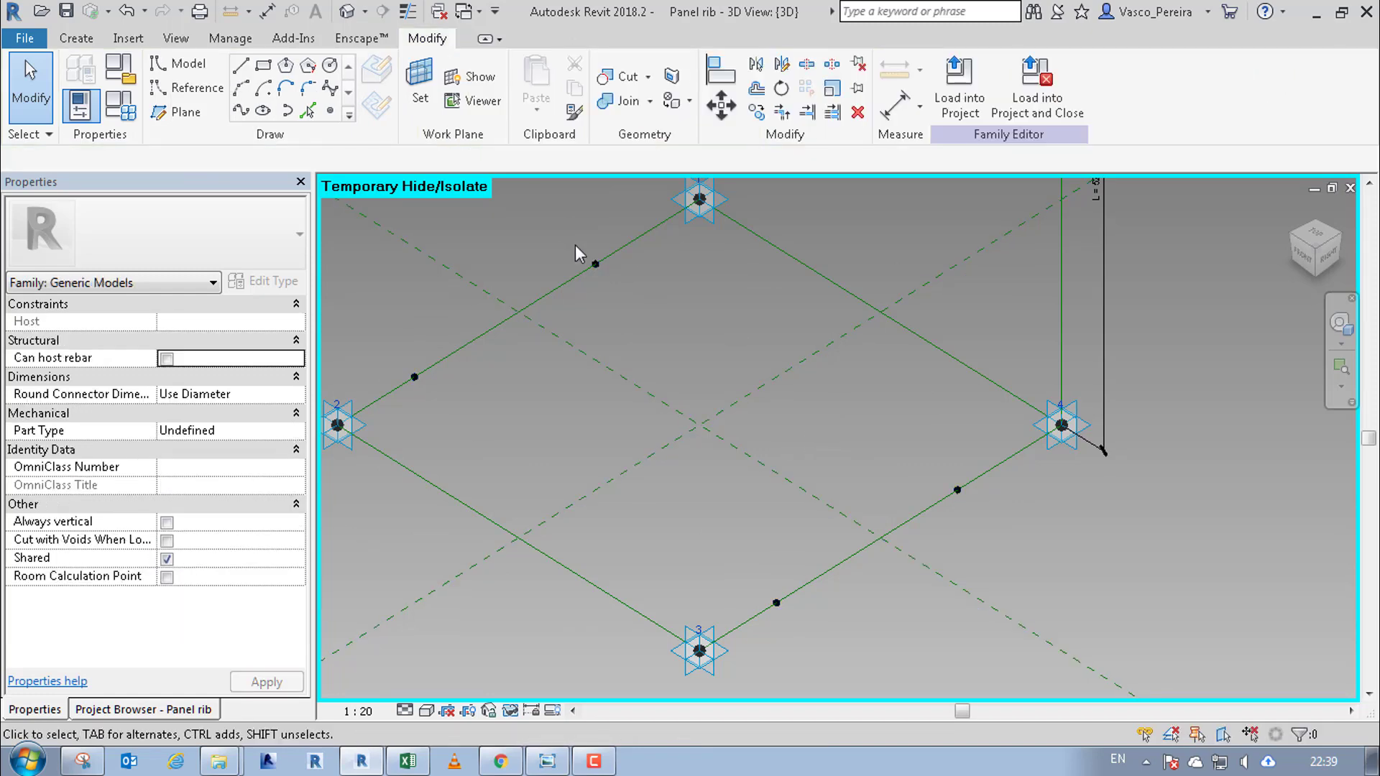
ctrl+click(958, 490)
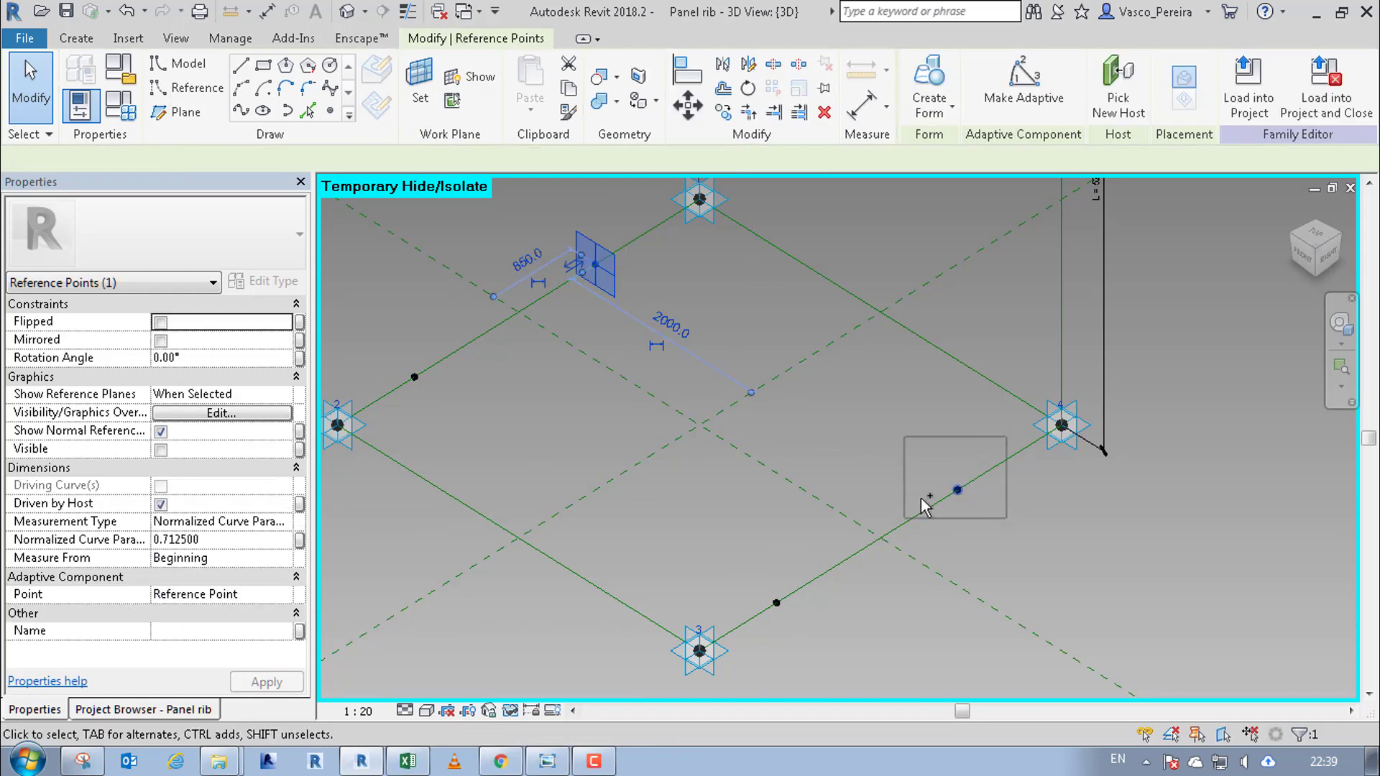
click(300, 540)
Step: Create instance parameter NCP and link the first two points to it
click(541, 504)
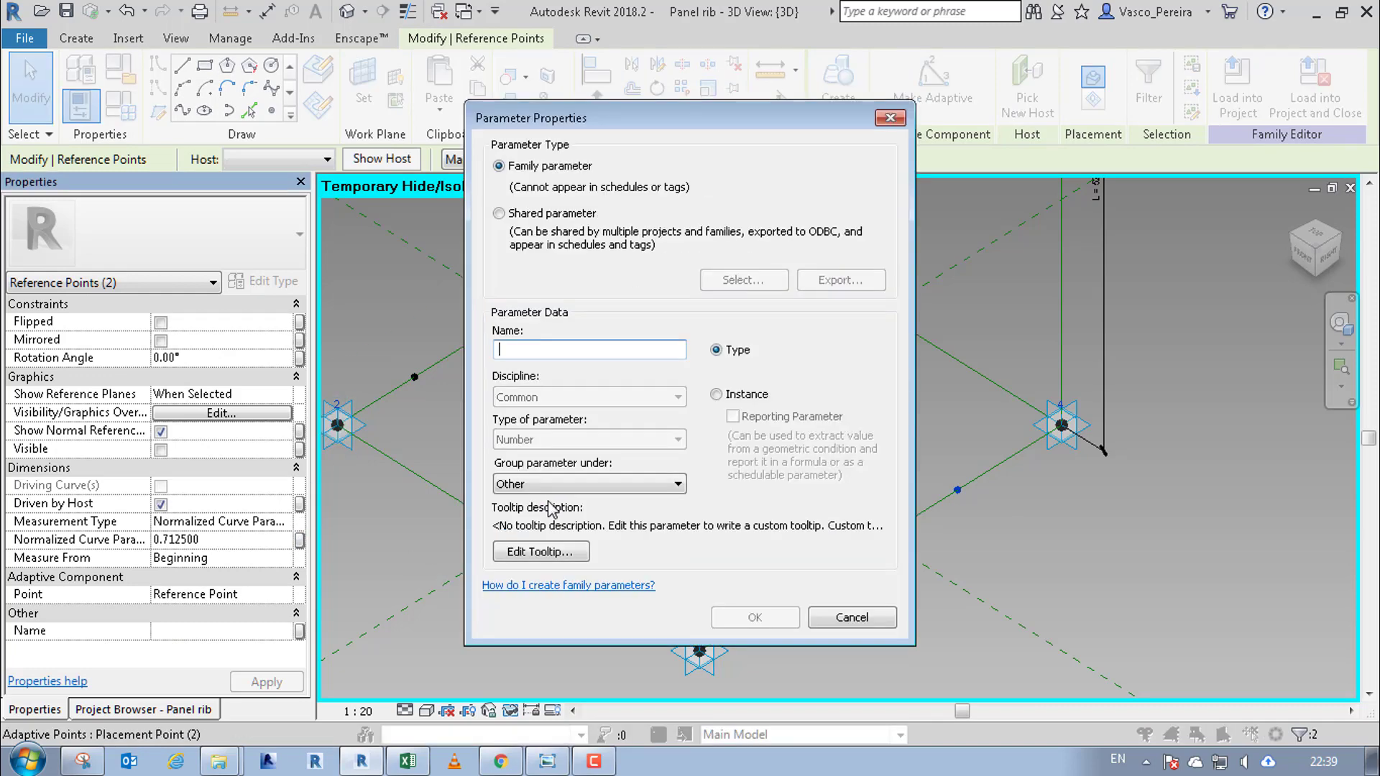
text(NCP)
click(729, 394)
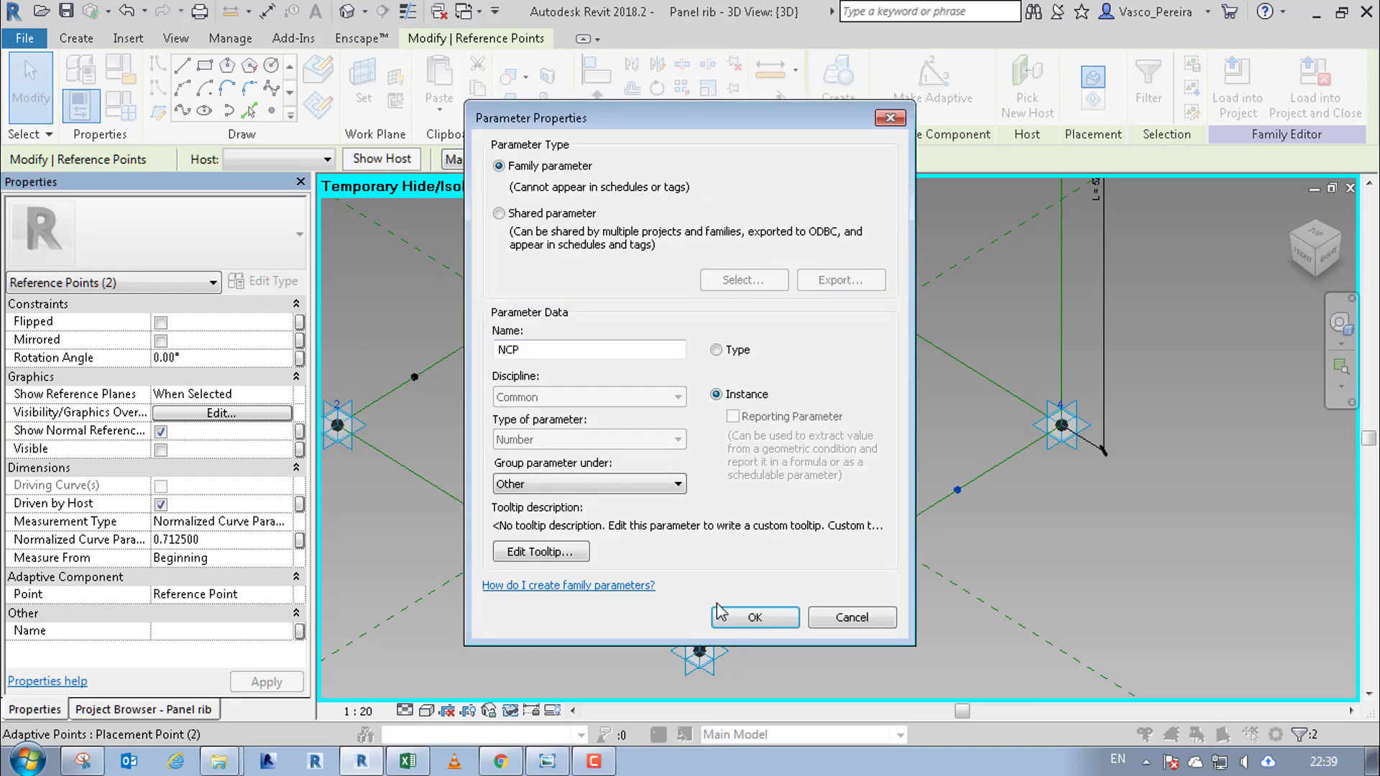
click(720, 612)
click(733, 556)
Step: Link the other two reference points to a new instance parameter NCPinv
click(415, 376)
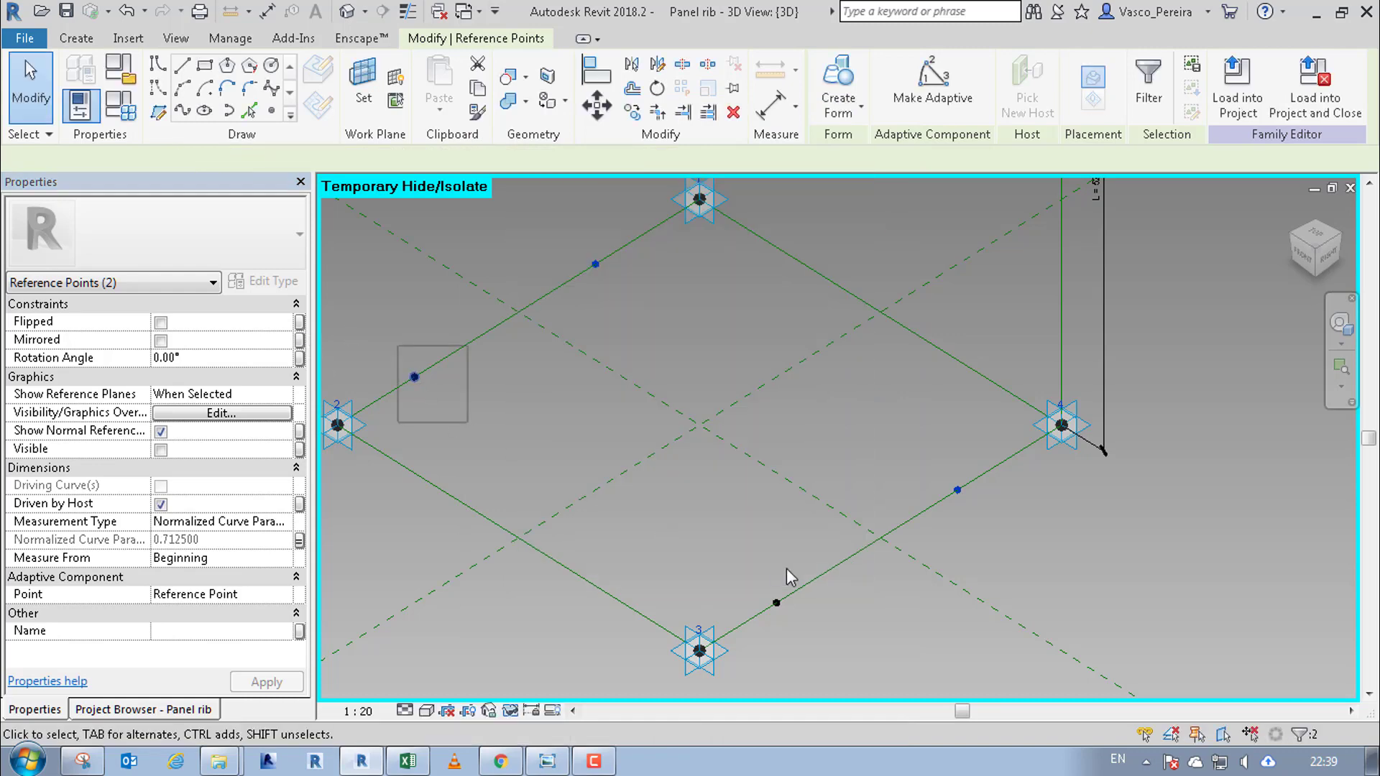
ctrl+click(777, 603)
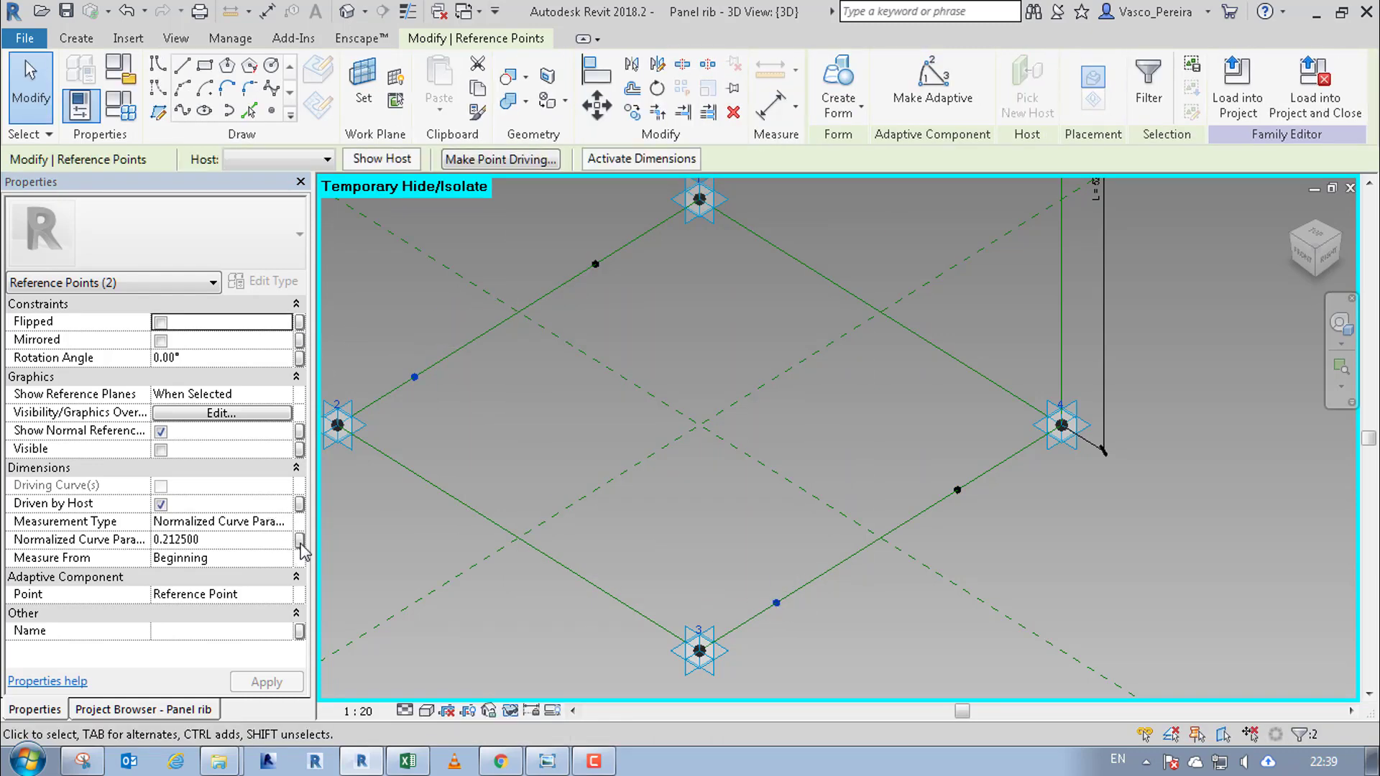
click(299, 539)
click(542, 503)
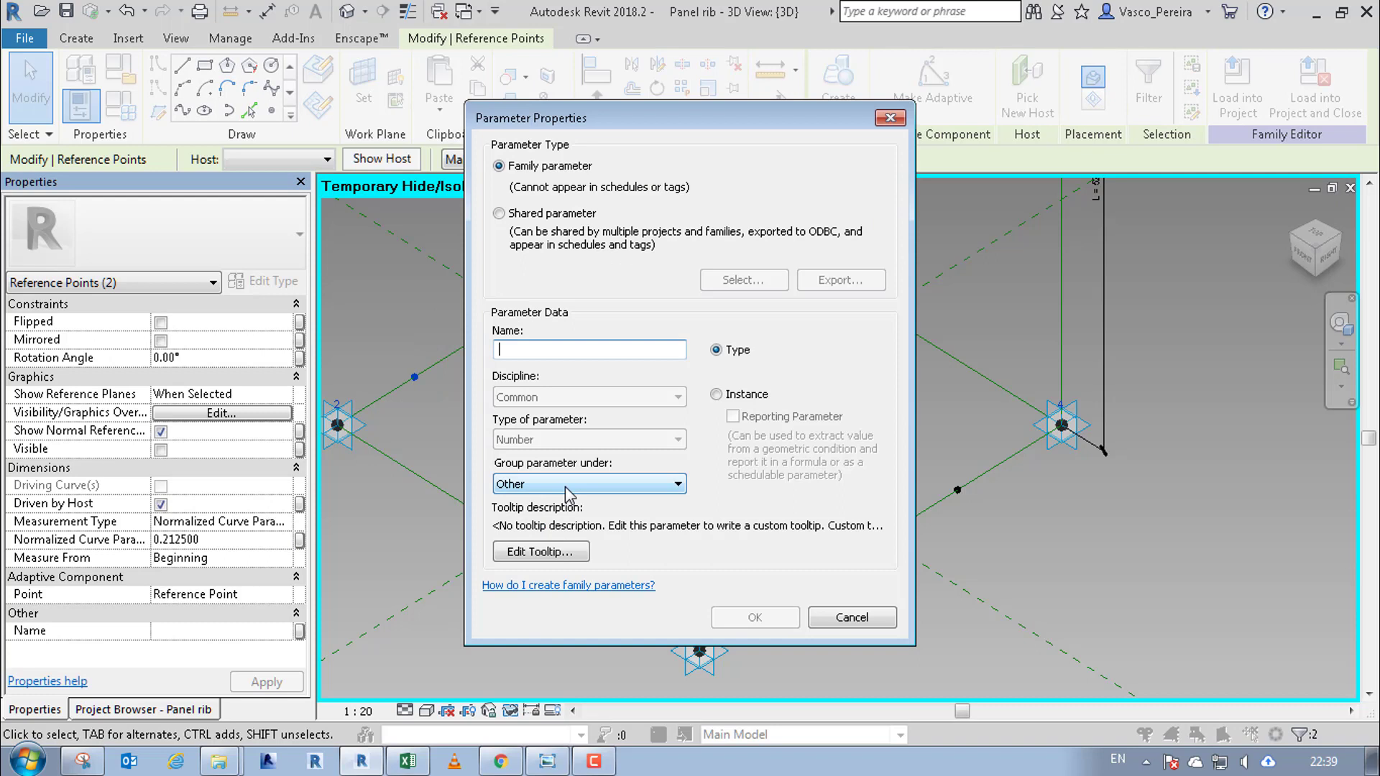
text(NCPin)
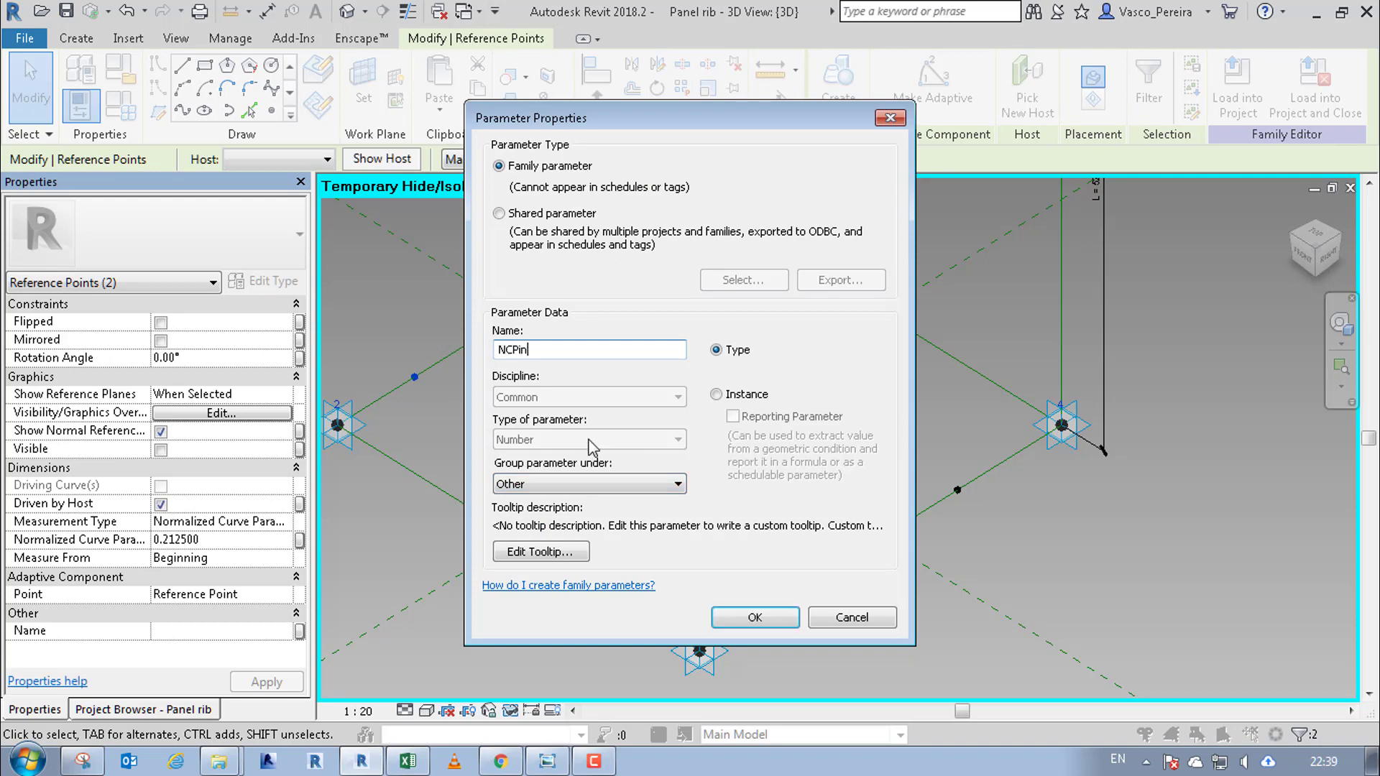
text(v)
click(742, 393)
click(737, 610)
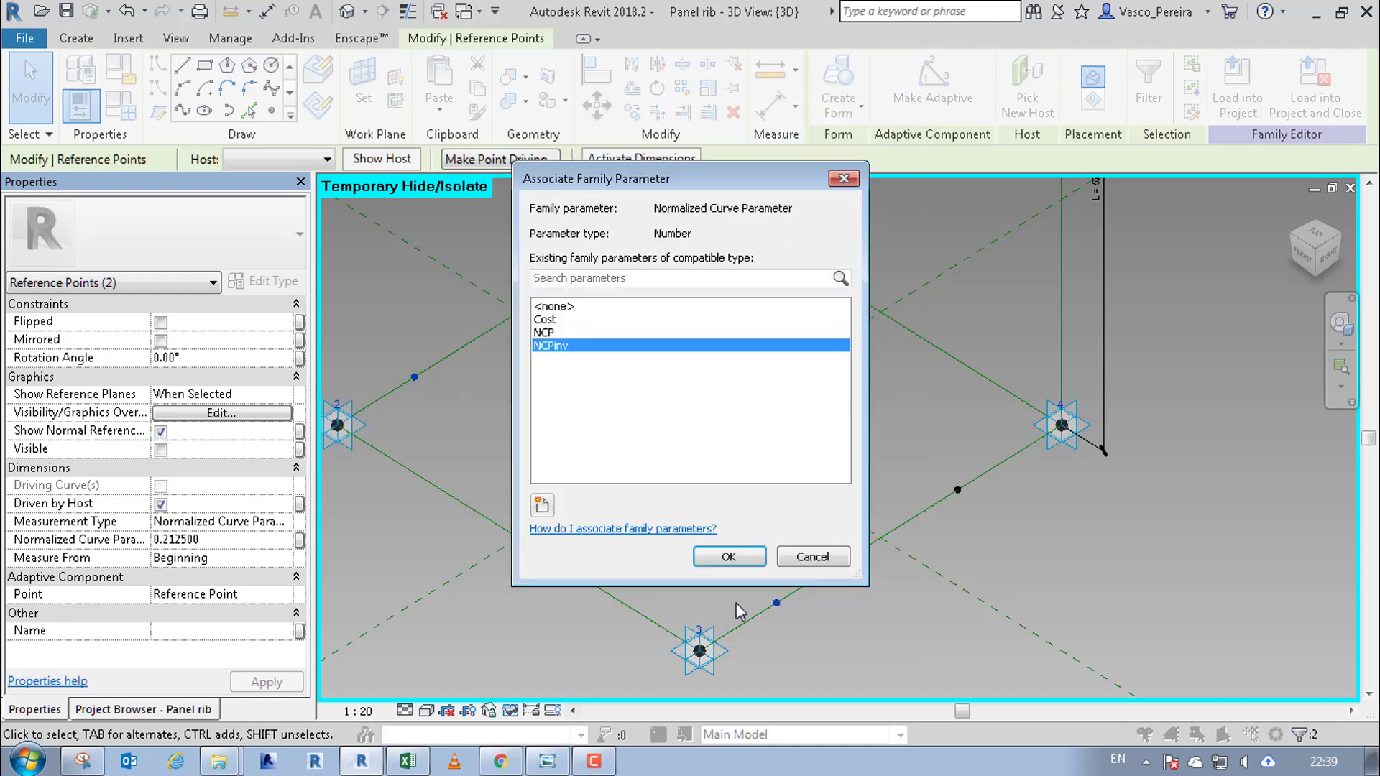
click(729, 556)
click(1013, 544)
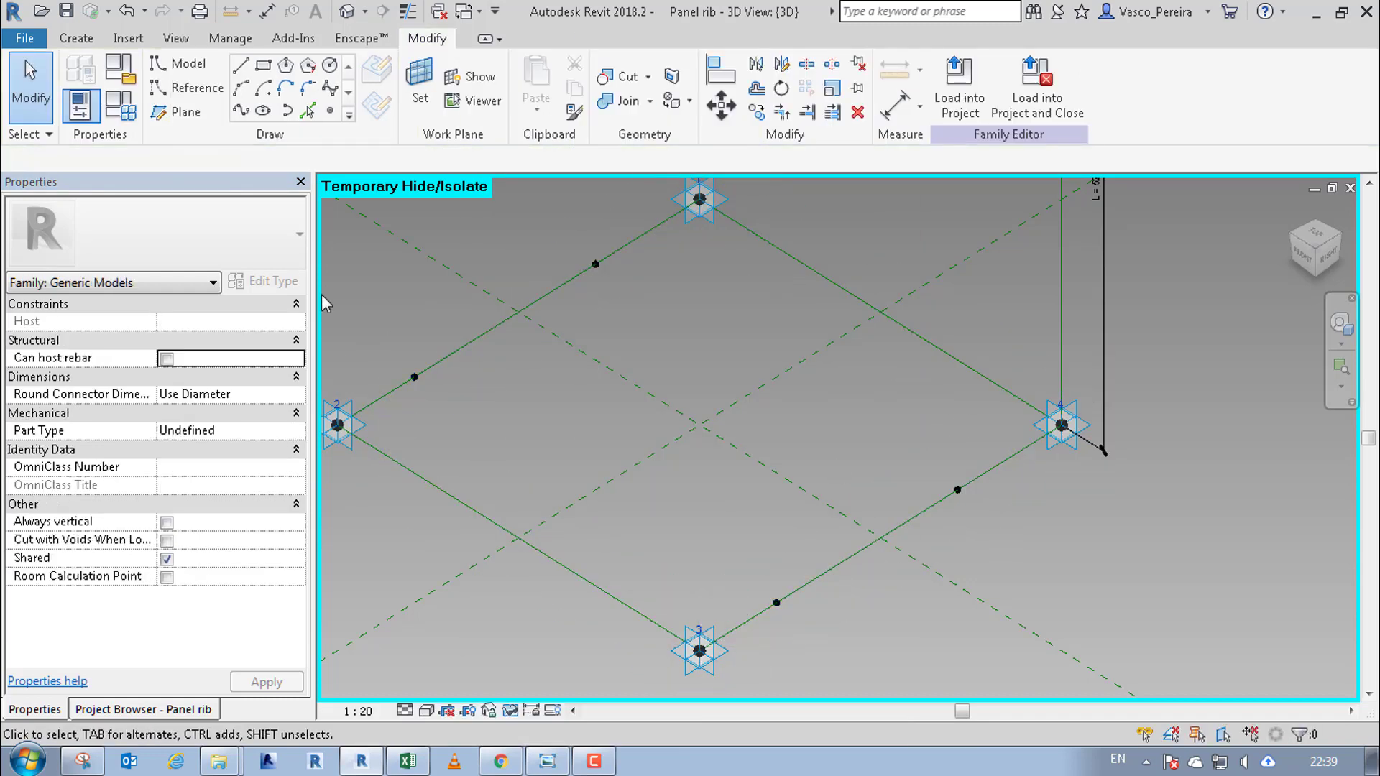
click(129, 110)
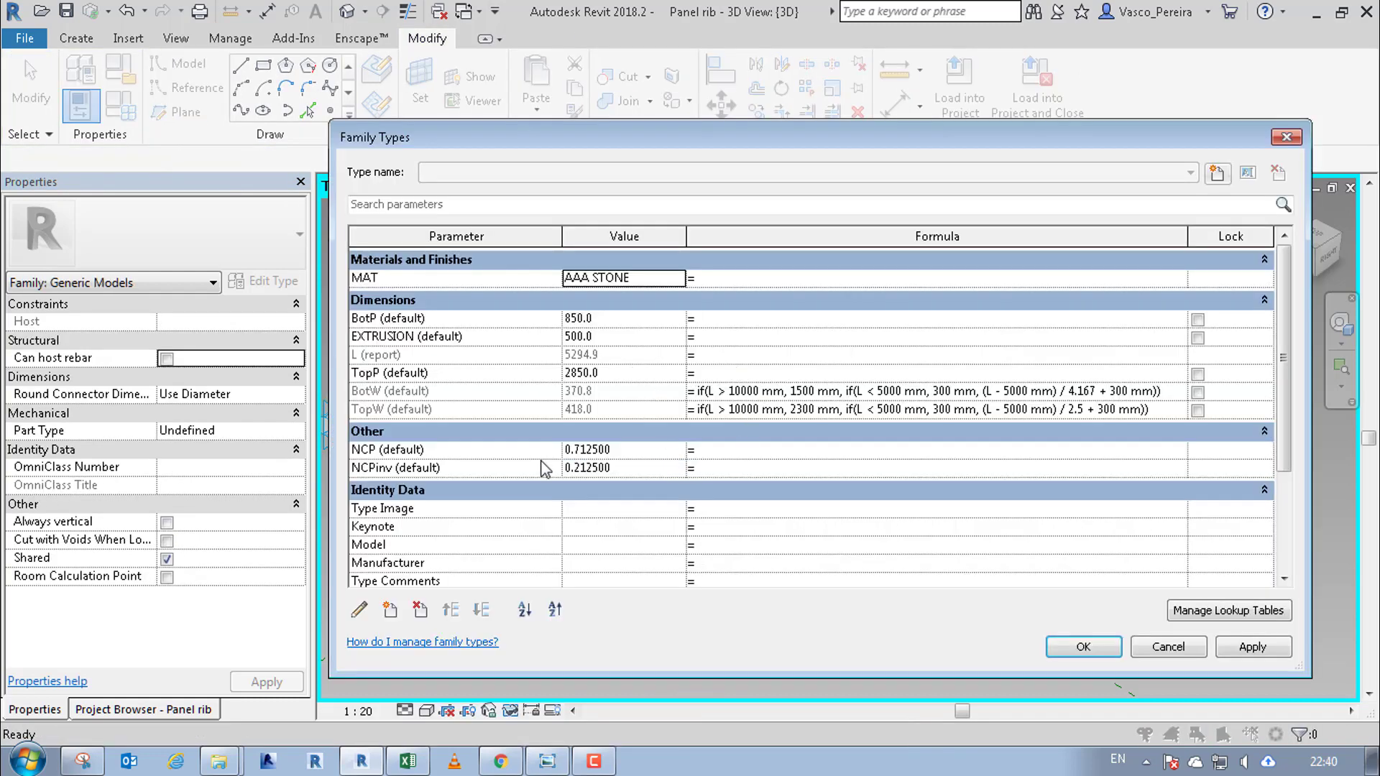
Step: Set NCP to =(L / 1 mm) - rounddown(L / 1 mm), fixing the unit and parenthesis errors
click(731, 446)
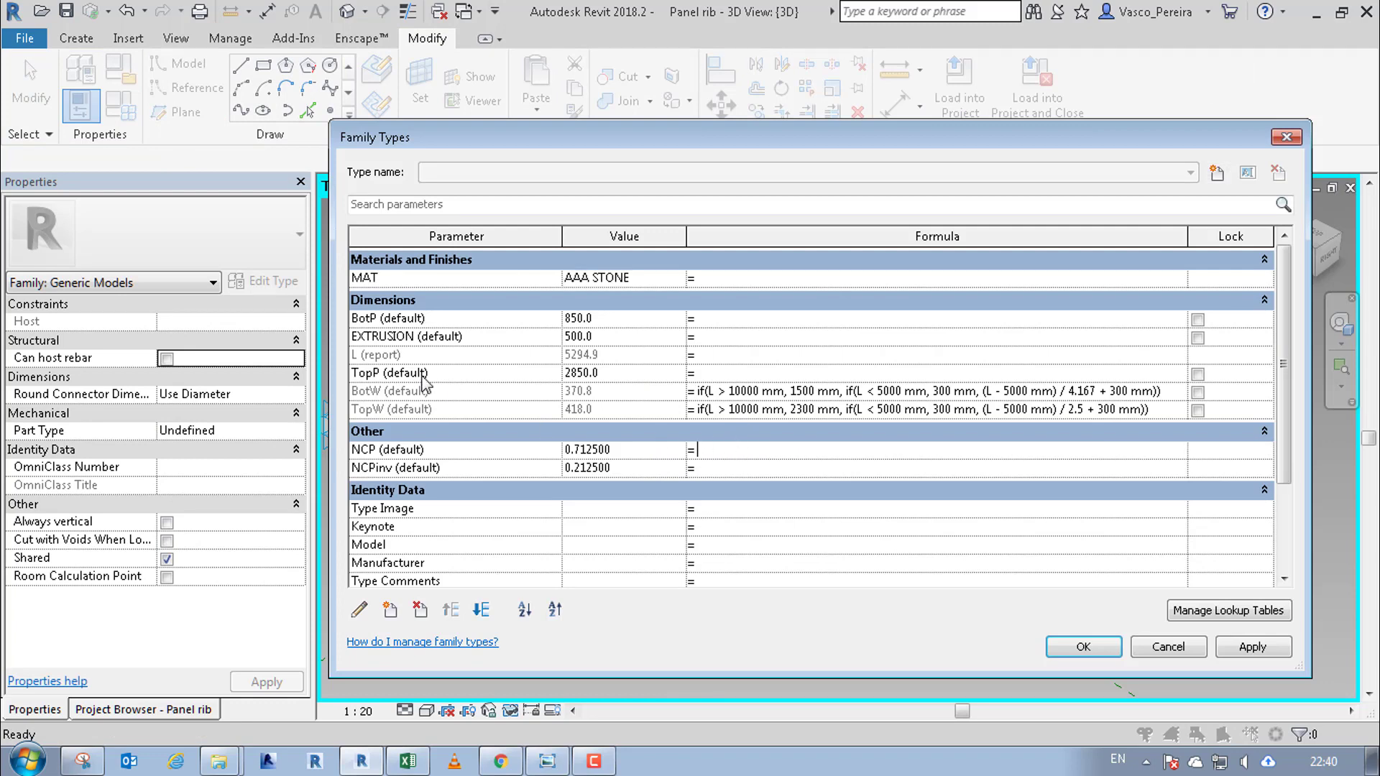
text(L)
text(-)
text(n(L))
key(Return)
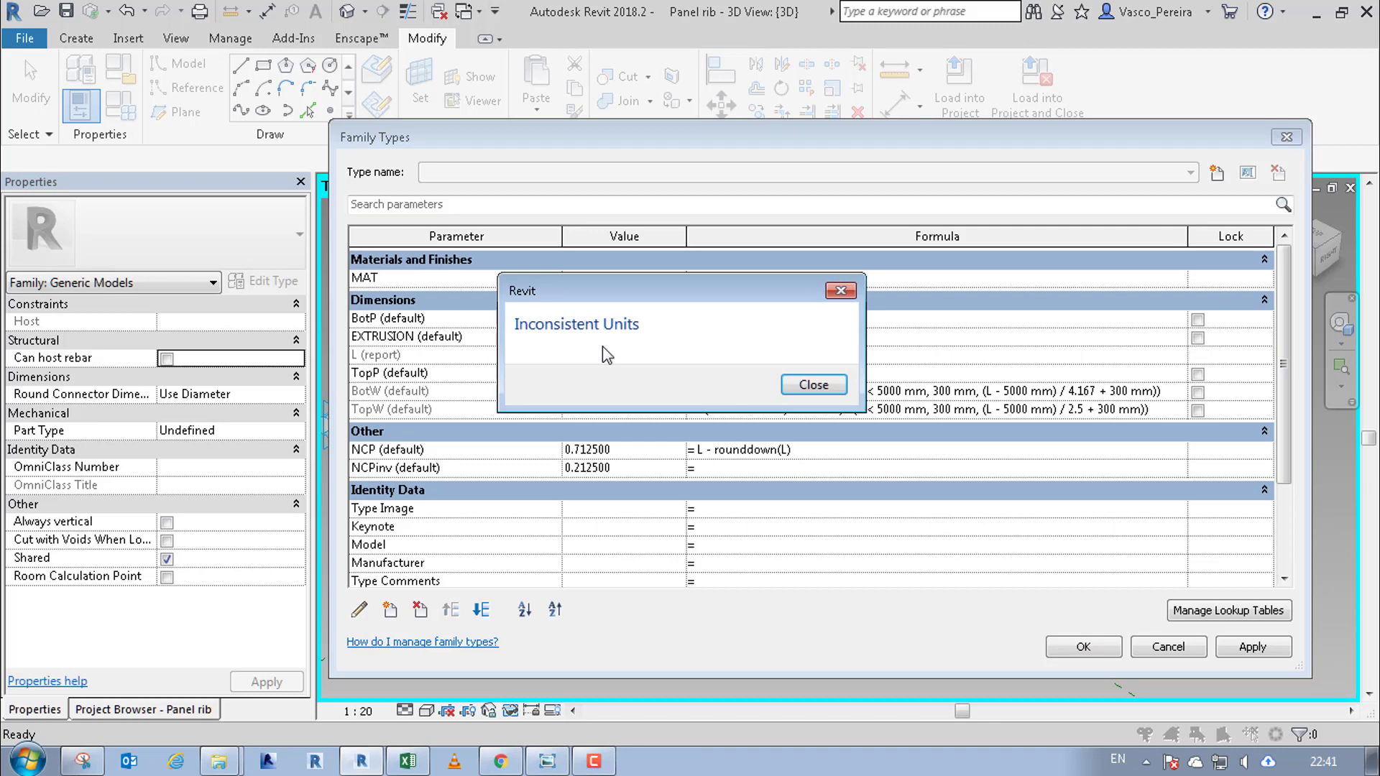
click(830, 386)
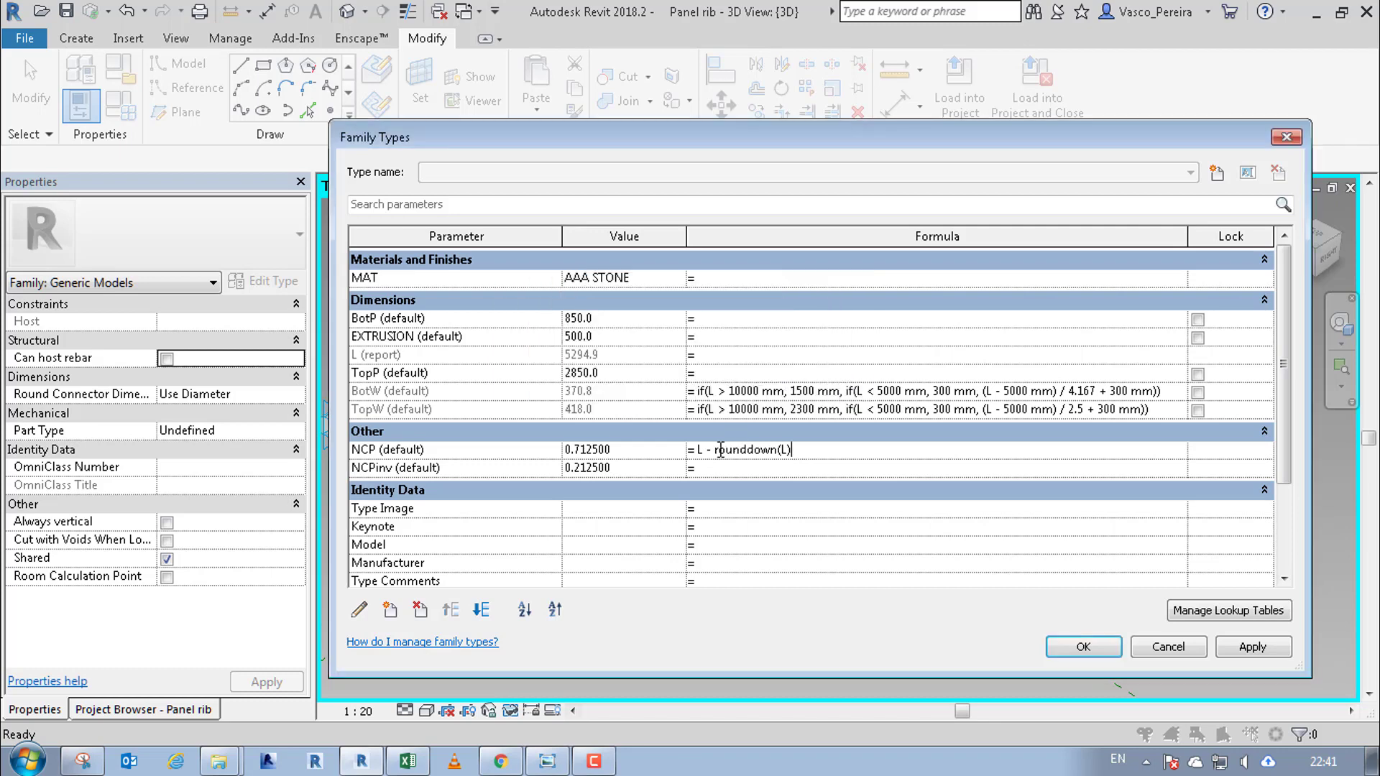
key(Home)
text((L)
text(1)
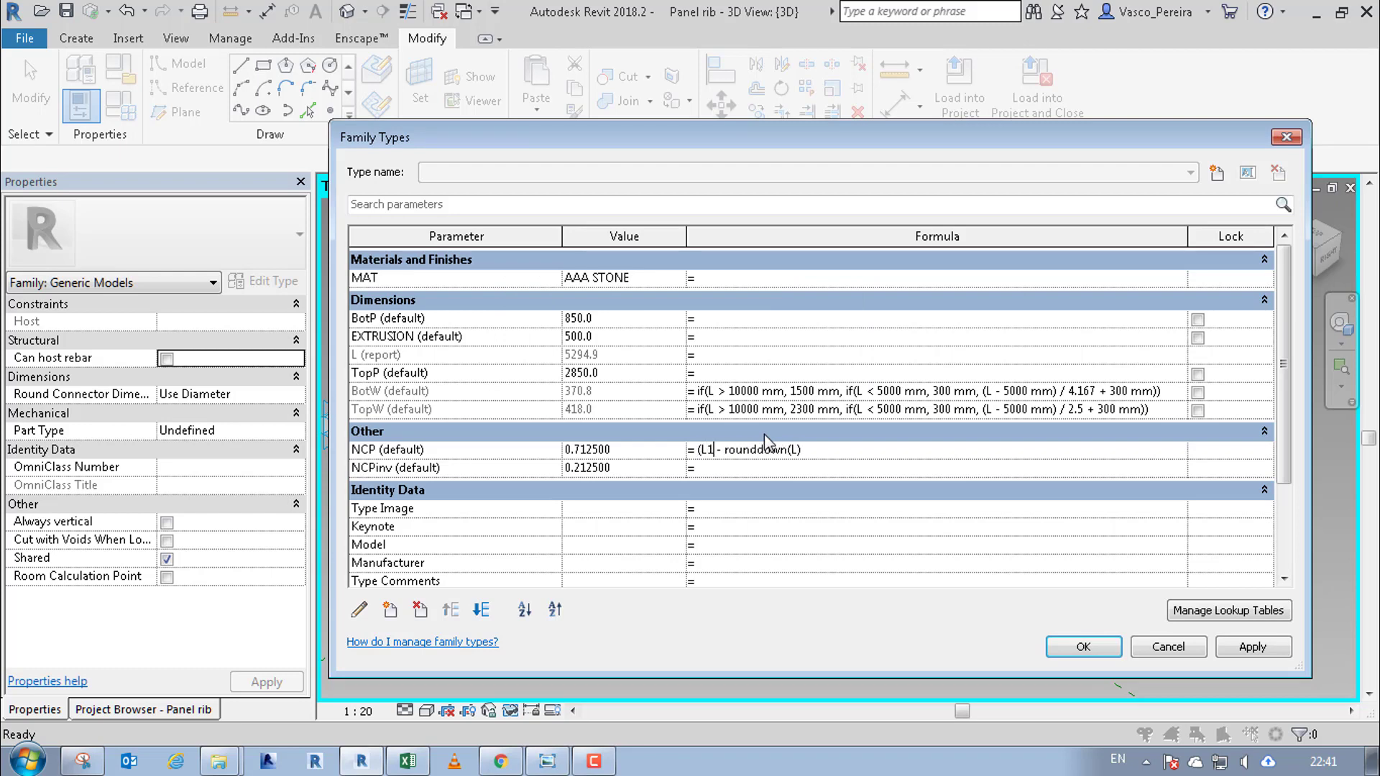
text(()
key(BackSpace)
text())
key(BackSpace)
key(BackSpace)
text(/1))
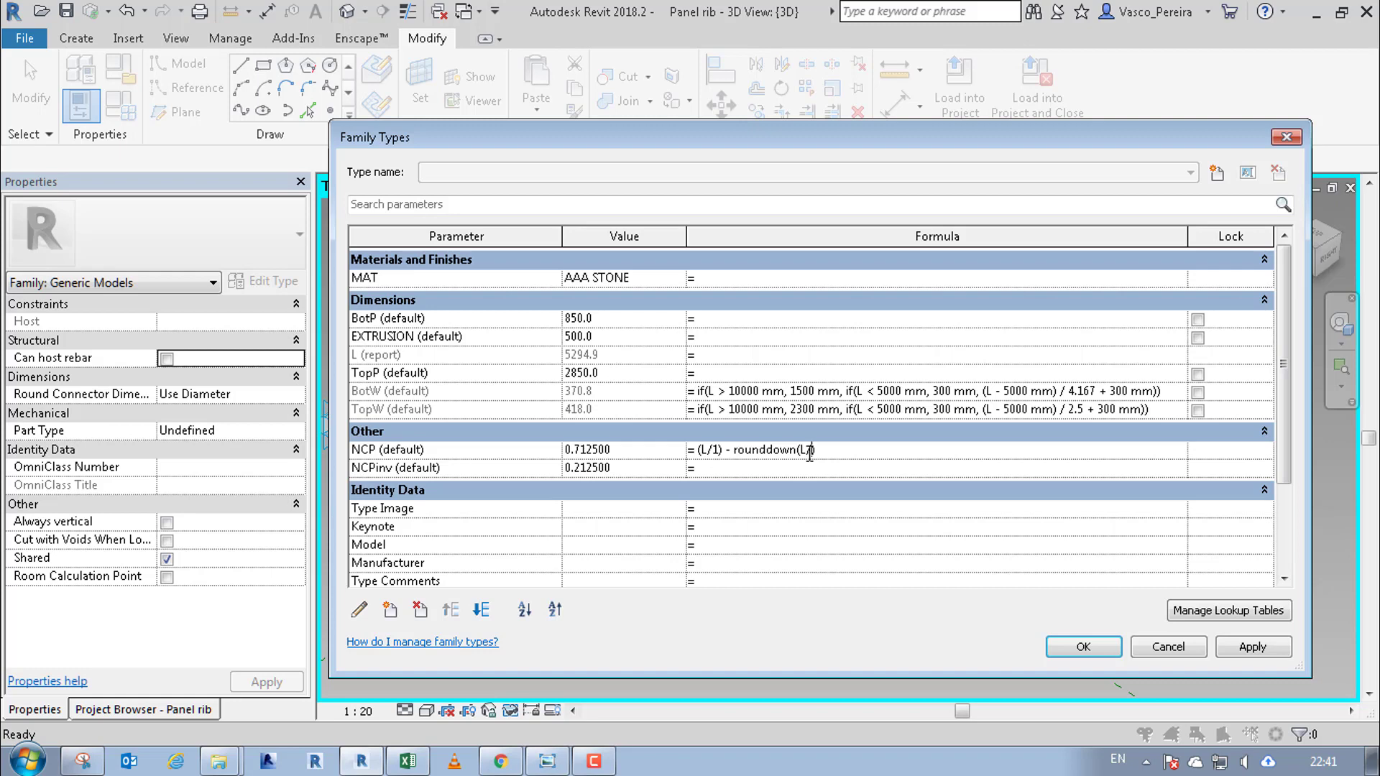
key(Return)
text(1-)
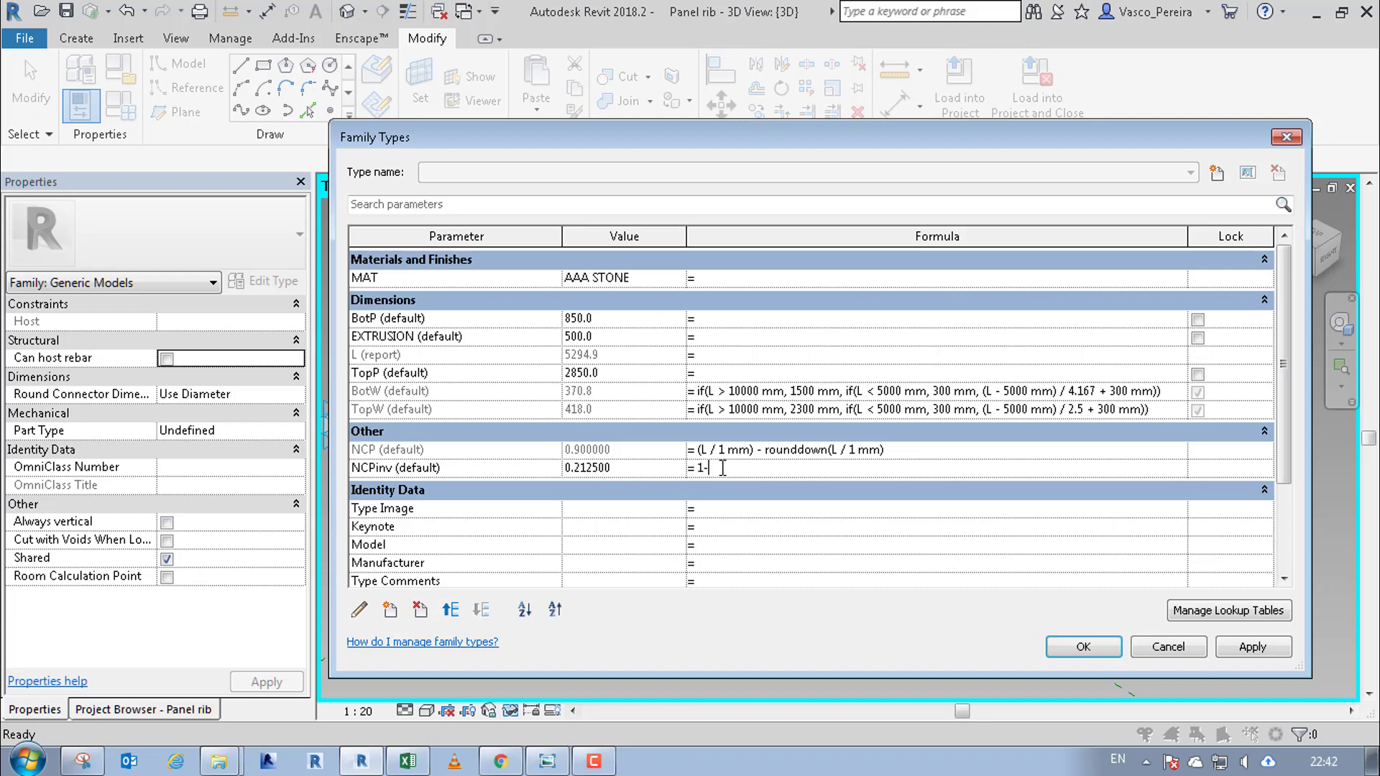
text(NCP)
Step: Set NCPinv to =1 - NCP, review the formulas, and switch back to Excel
key(Return)
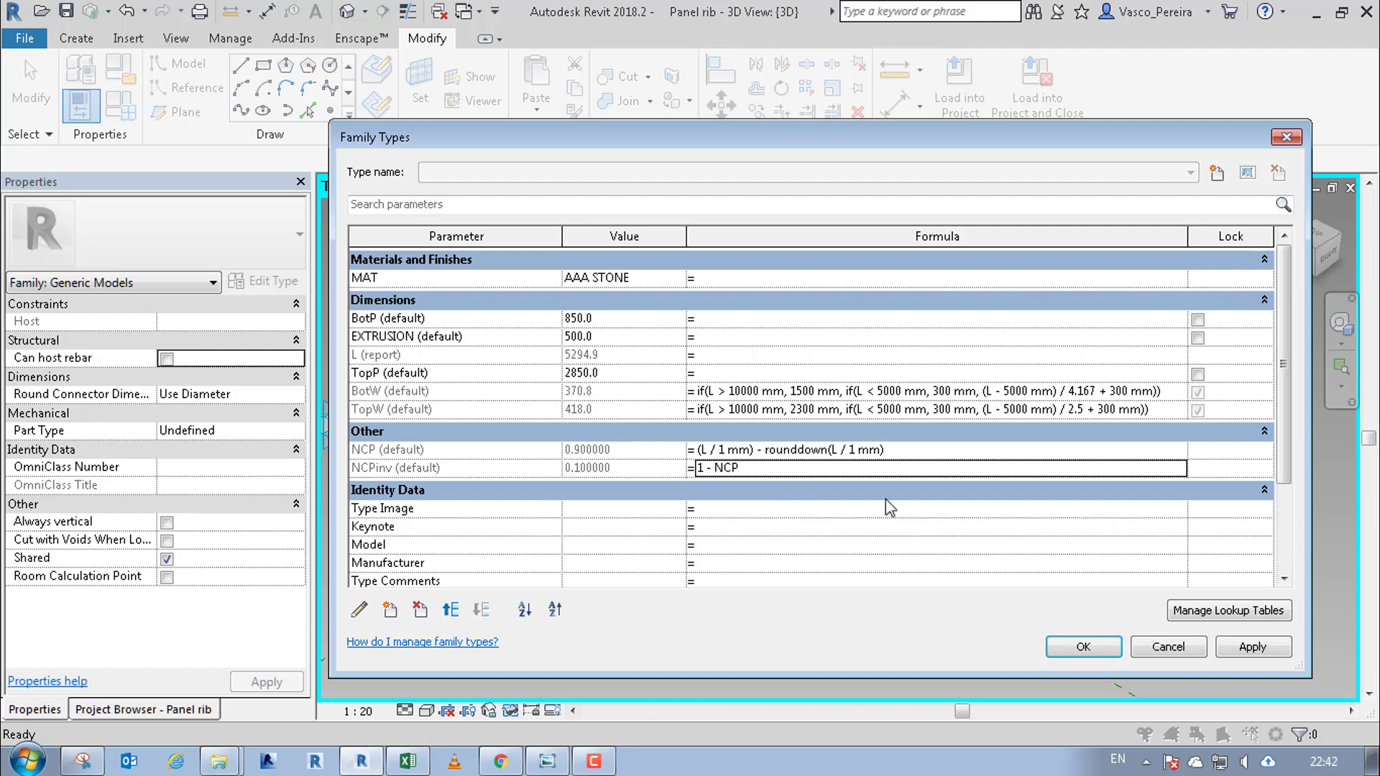
click(942, 449)
click(819, 456)
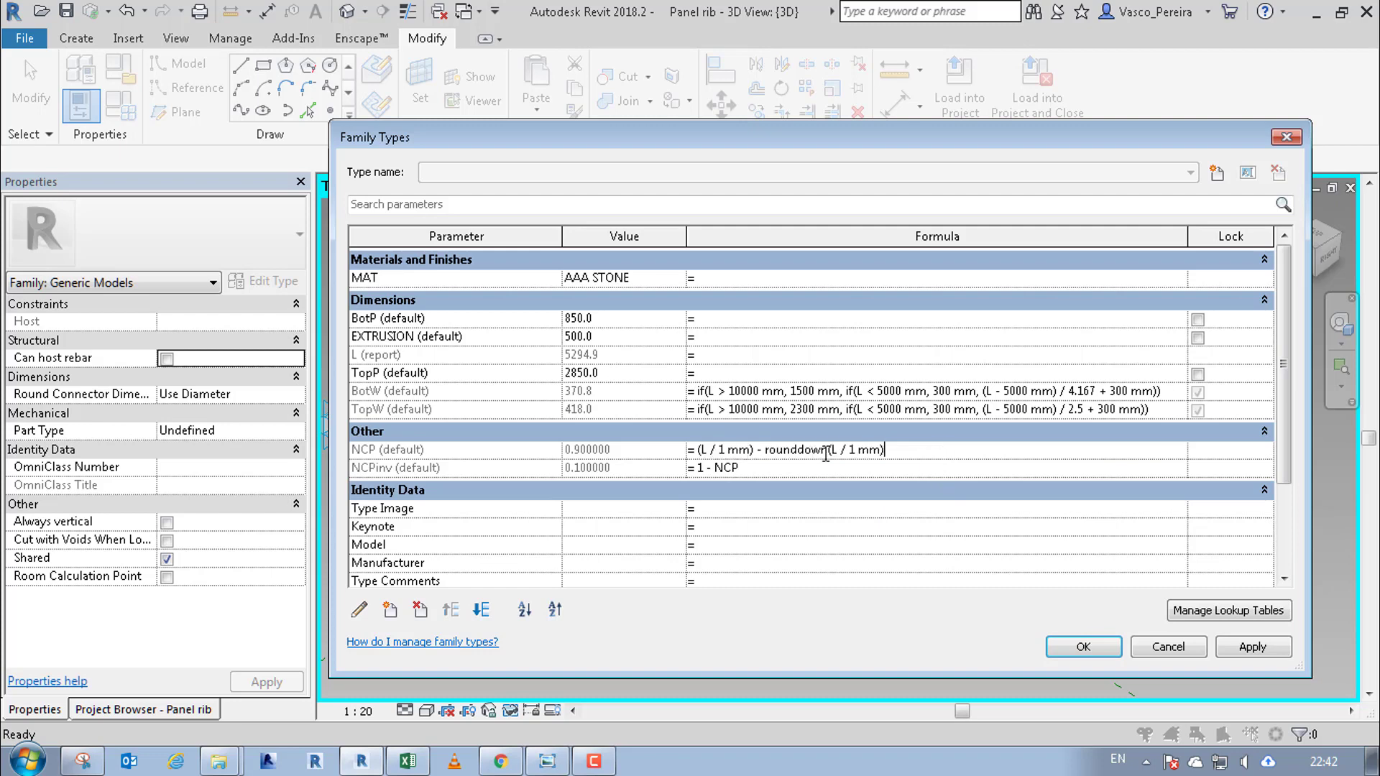
click(409, 763)
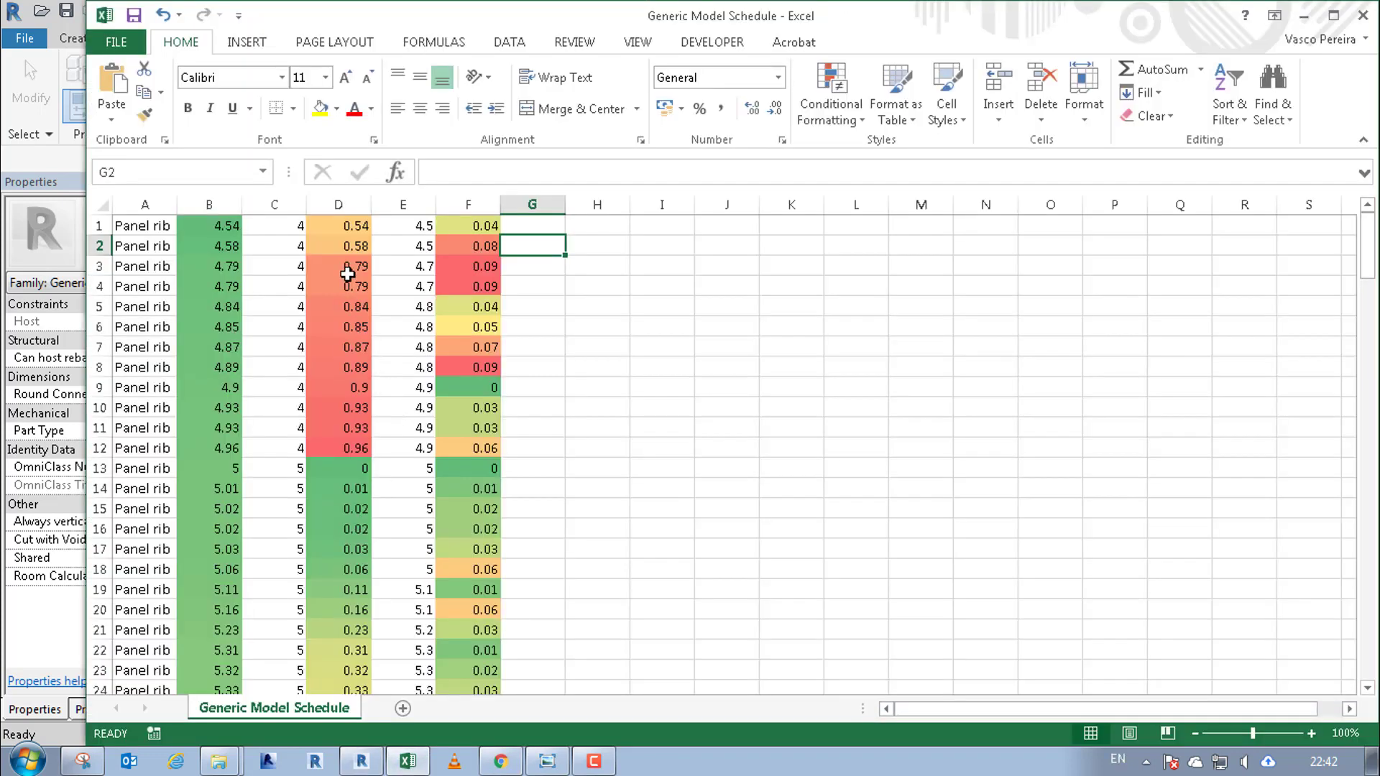
Step: Compare Excel's D1 remainder formula with E1's =ROUNDDOWN(B1,1) before returning to Revit
click(352, 223)
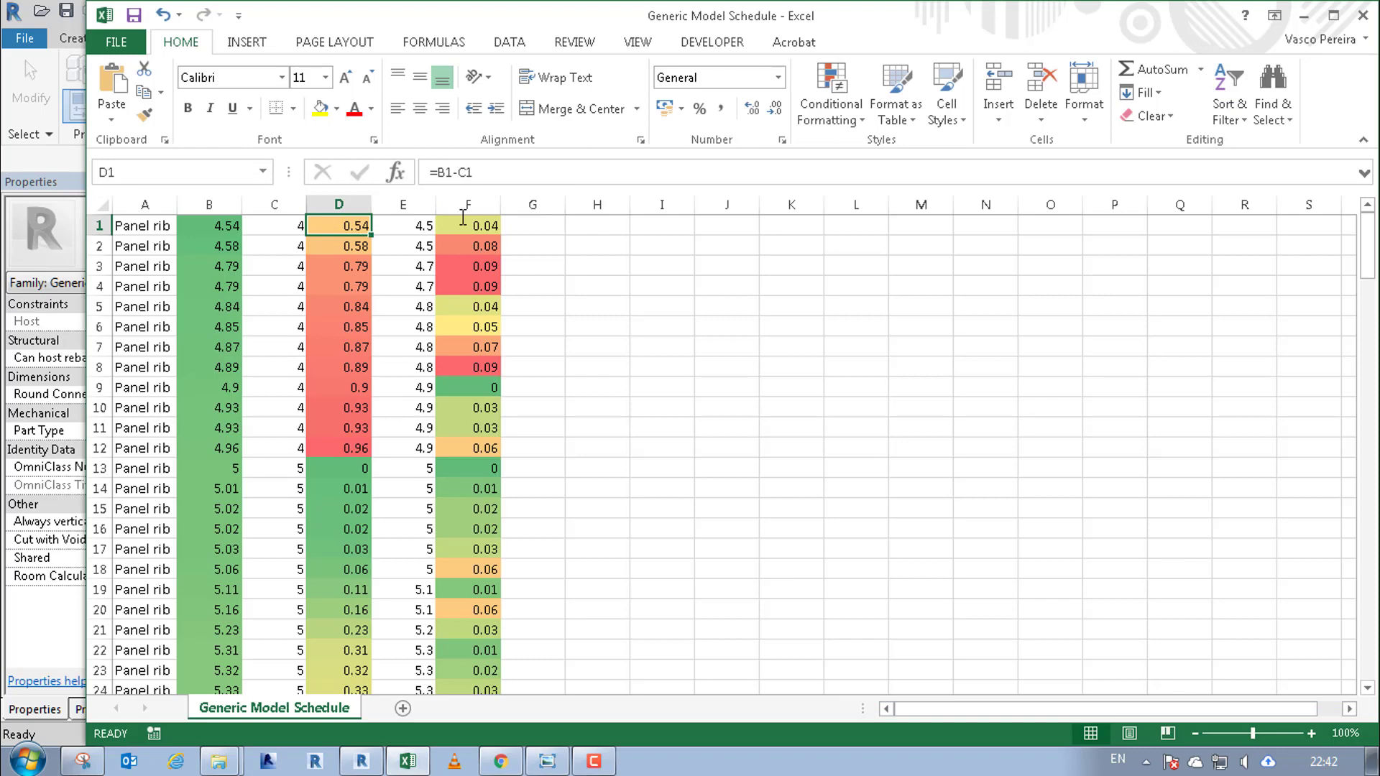
click(480, 229)
click(427, 225)
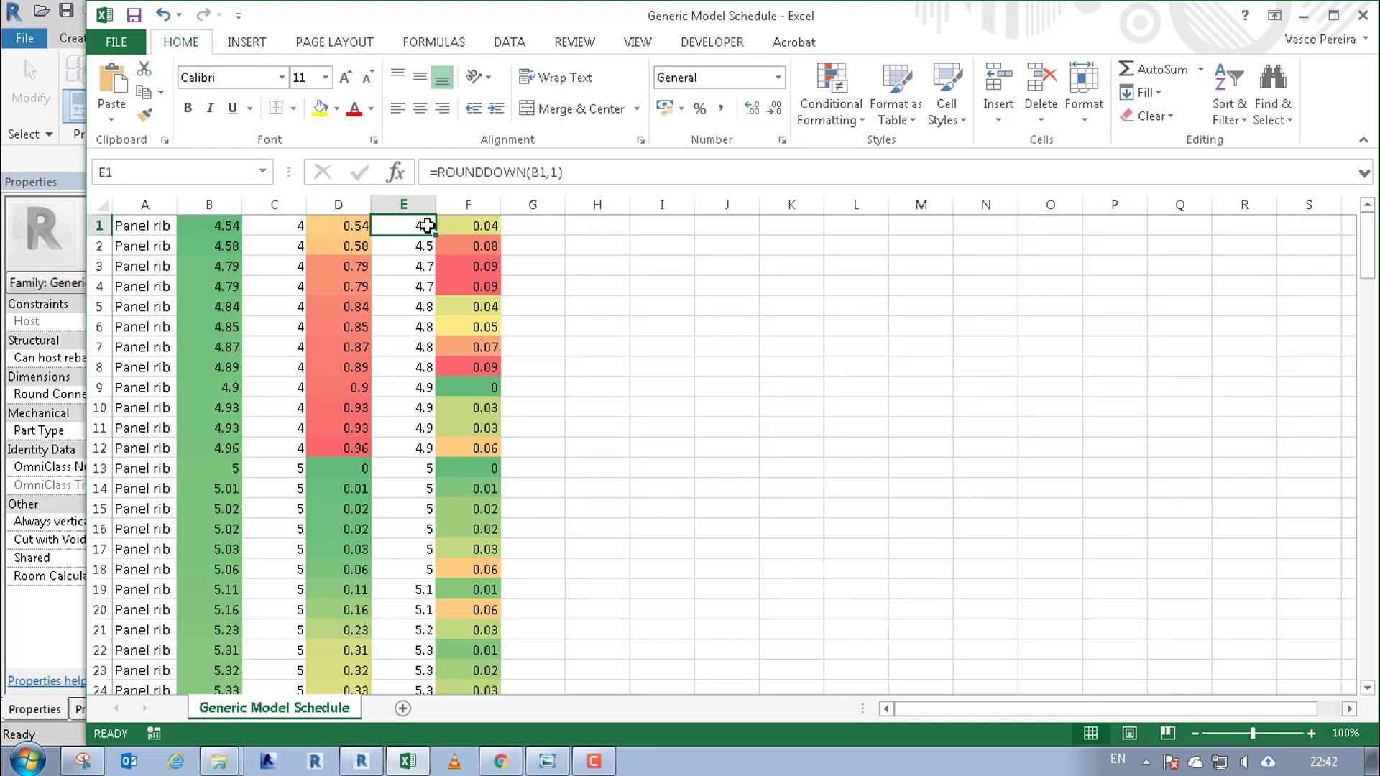
click(1303, 16)
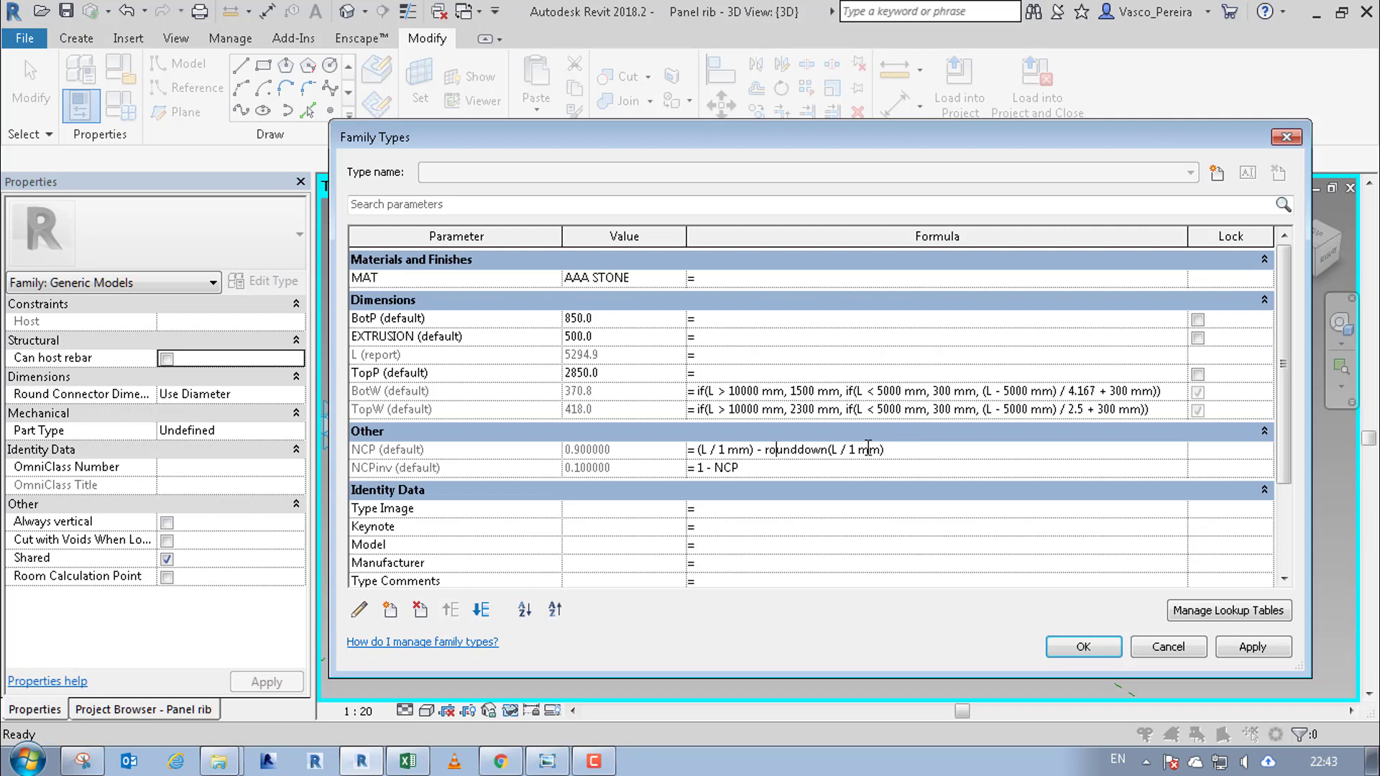
Step: Change the NCP formula to ((L / 1 mm) * 10) - rounddown((L / 1 mm) * 10)
click(888, 451)
text(*)
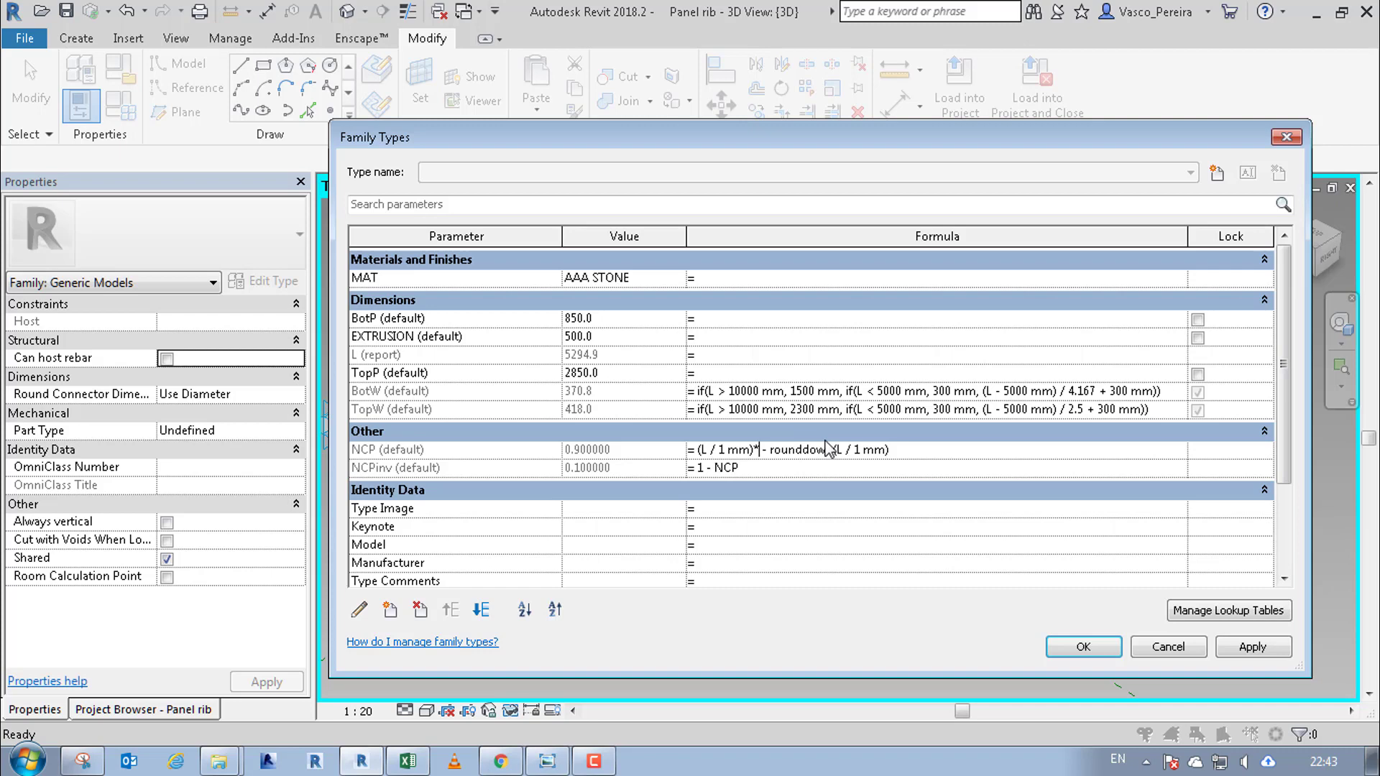
text(10)
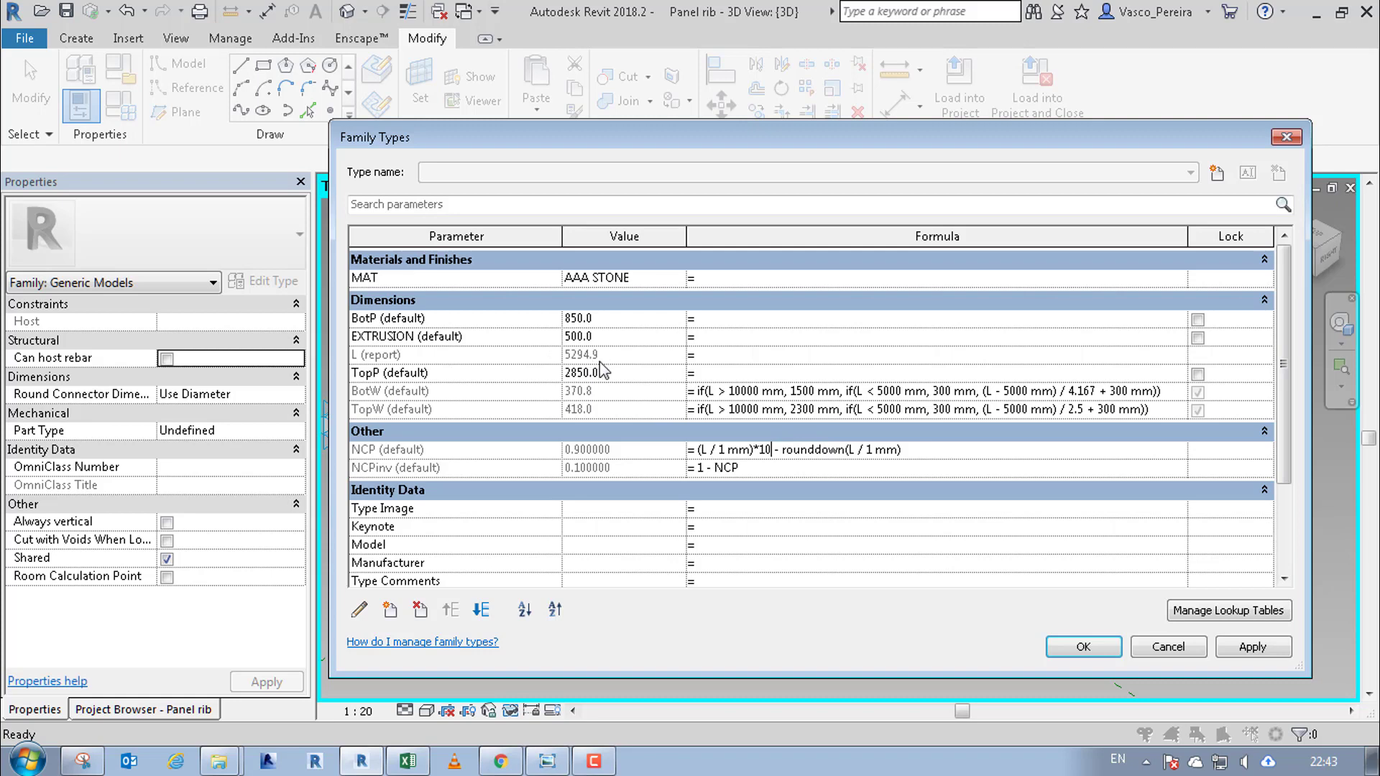
key(BackSpace)
key(BackSpace)
key(BackSpace)
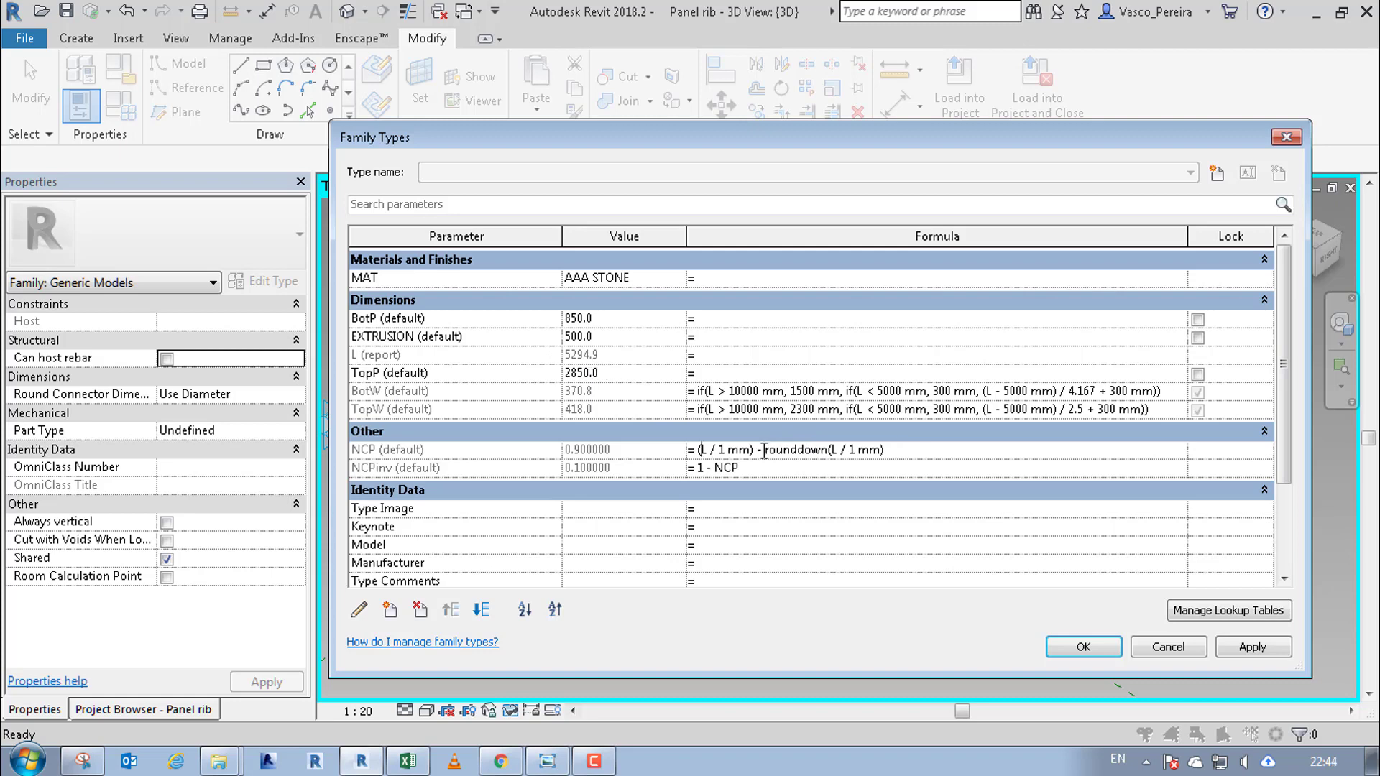
text(()
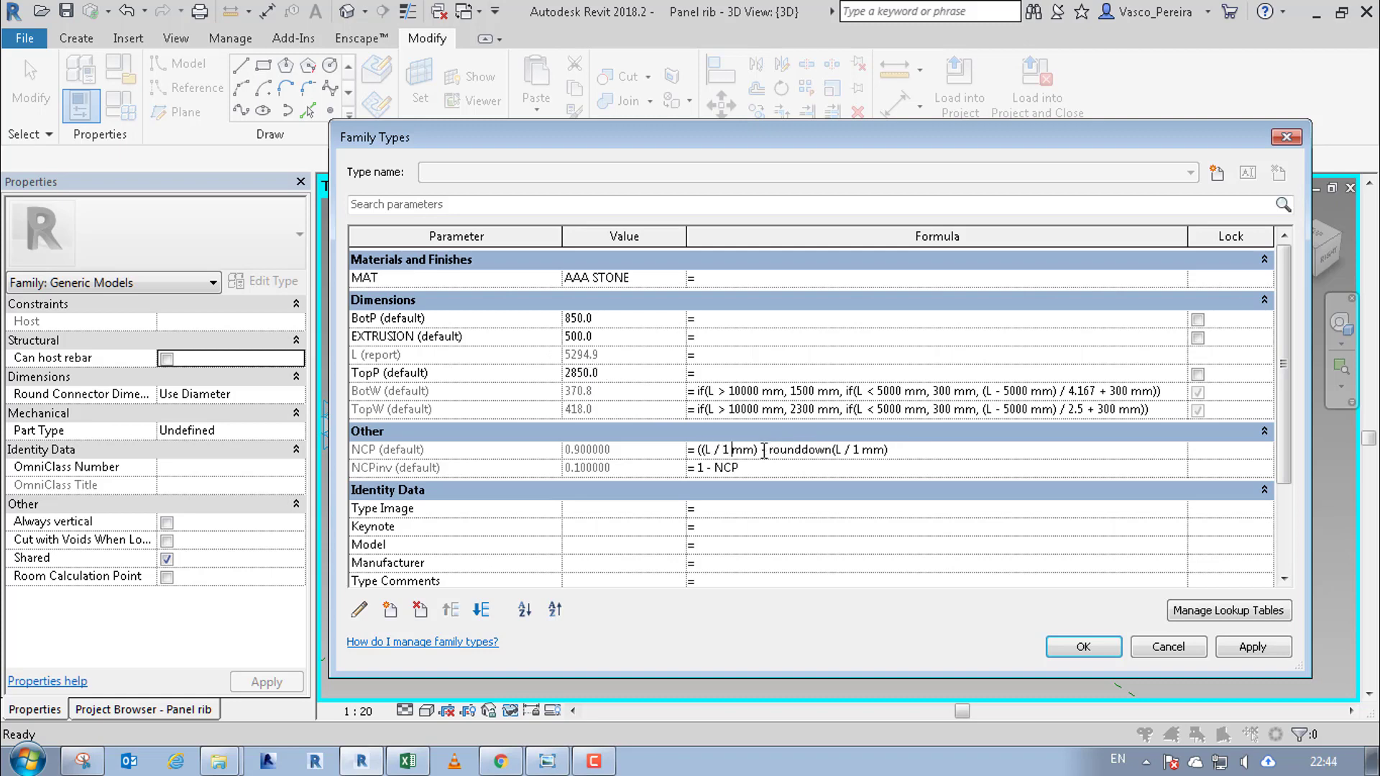
text()*1)
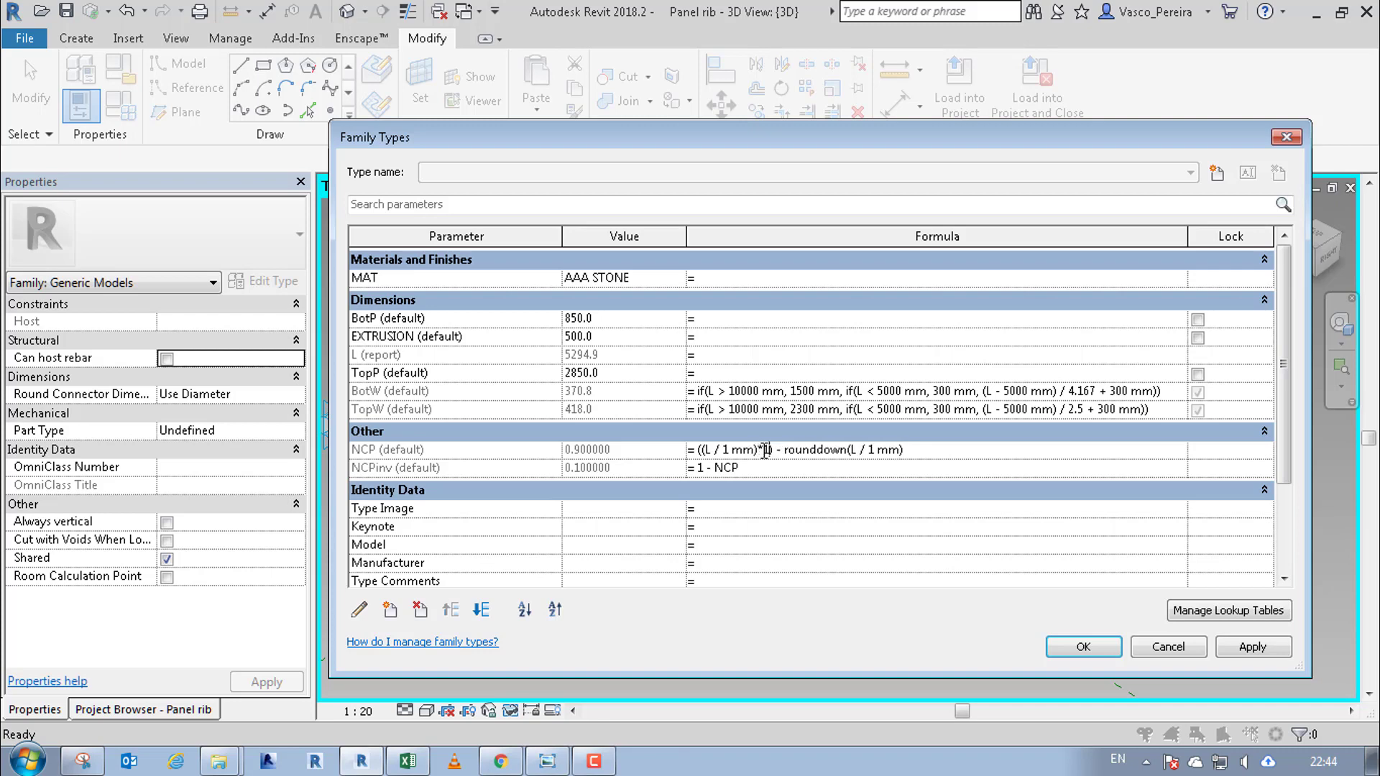
text(0)
click(860, 450)
text(()
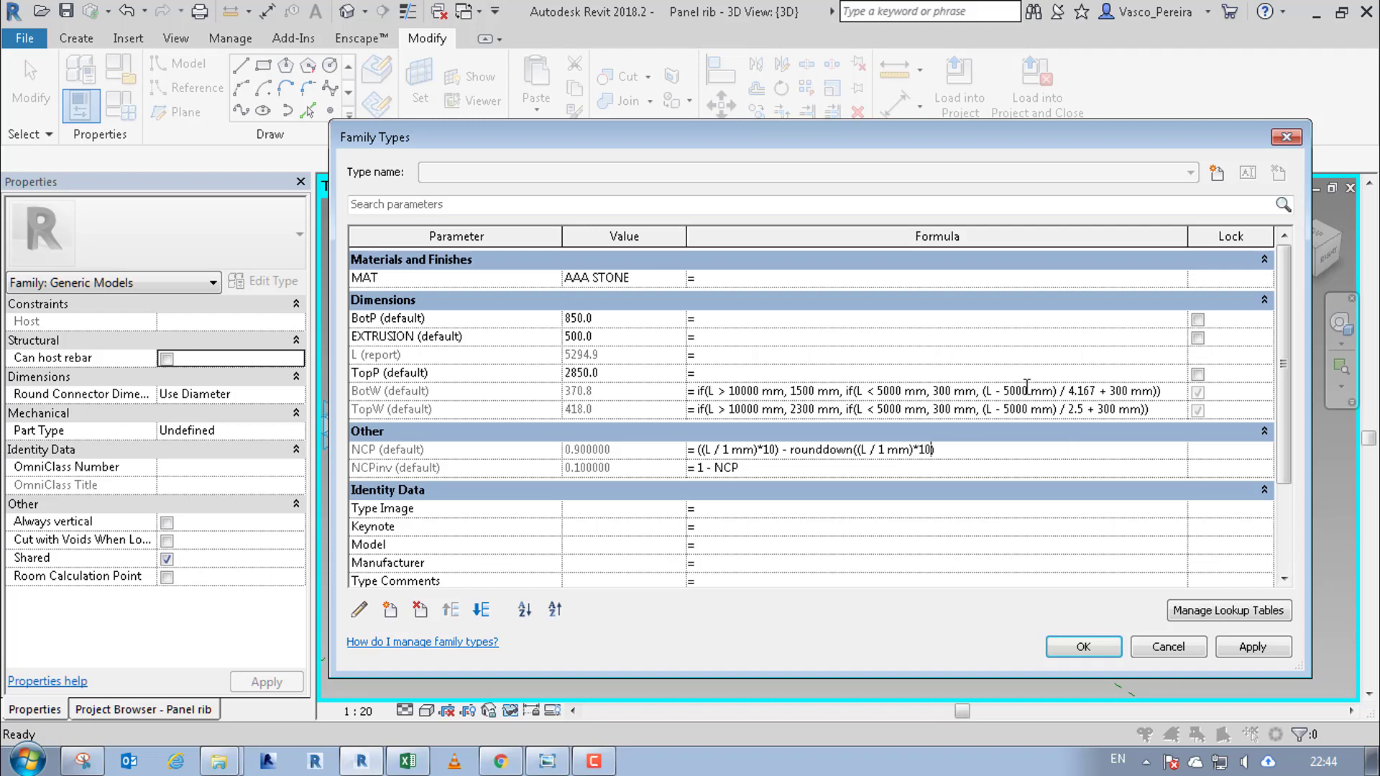
text())
click(891, 473)
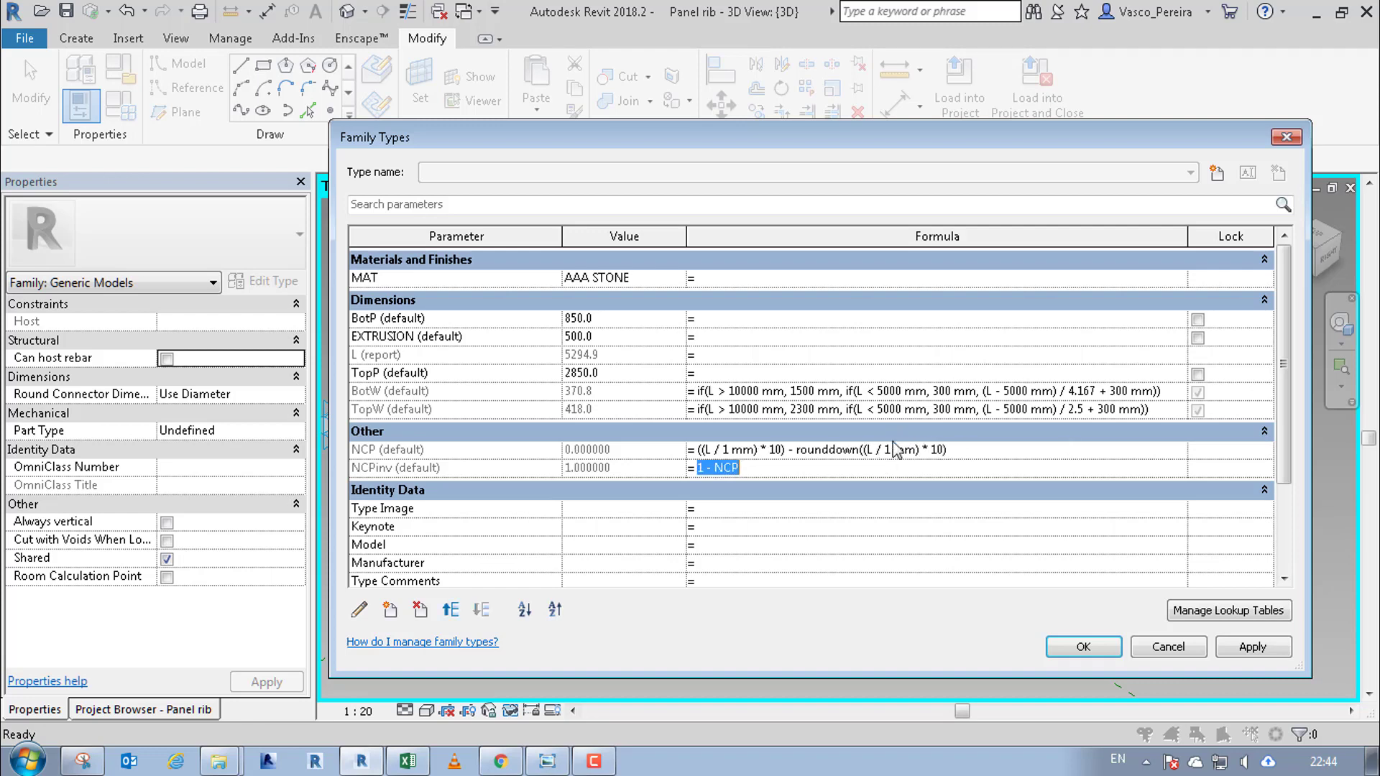
click(933, 452)
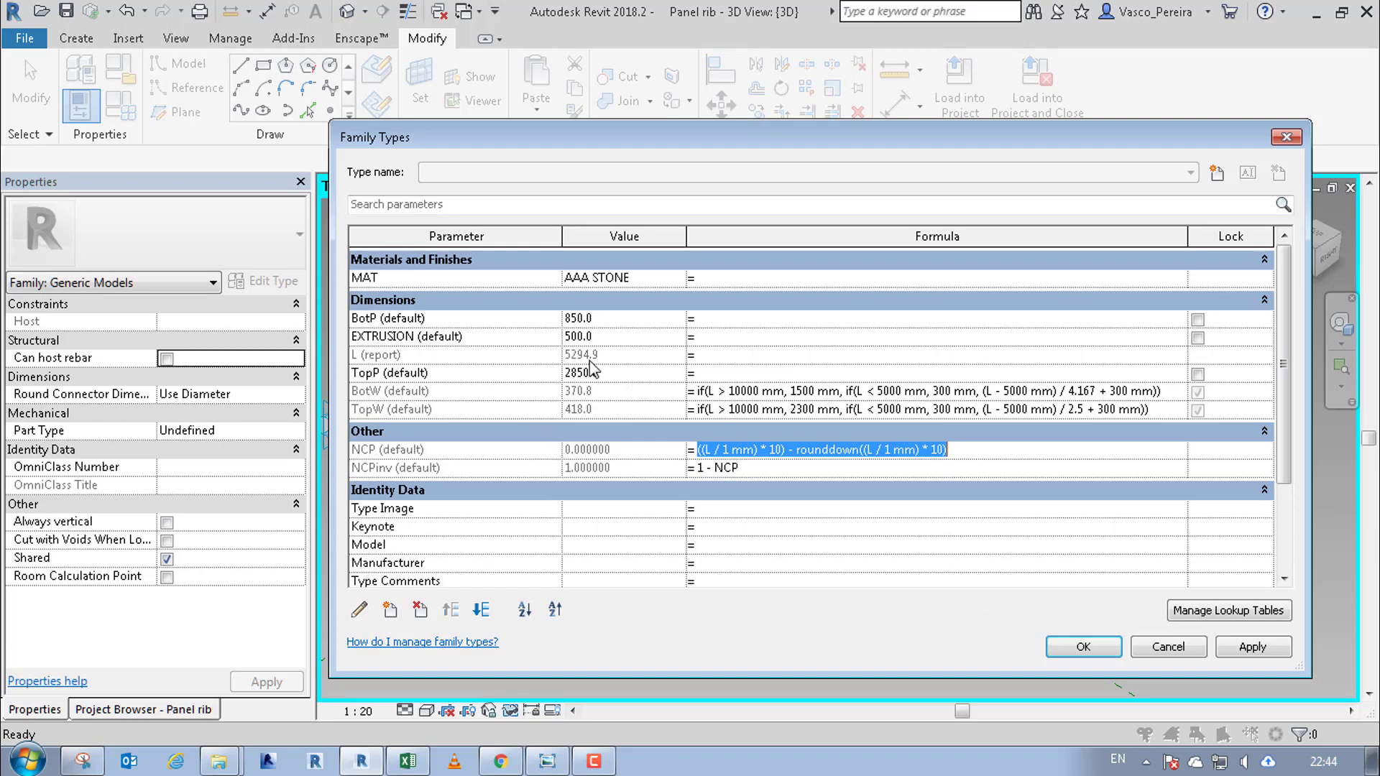
Step: Set Project Units length rounding to 2 decimal places, then reopen Family Types
click(1071, 646)
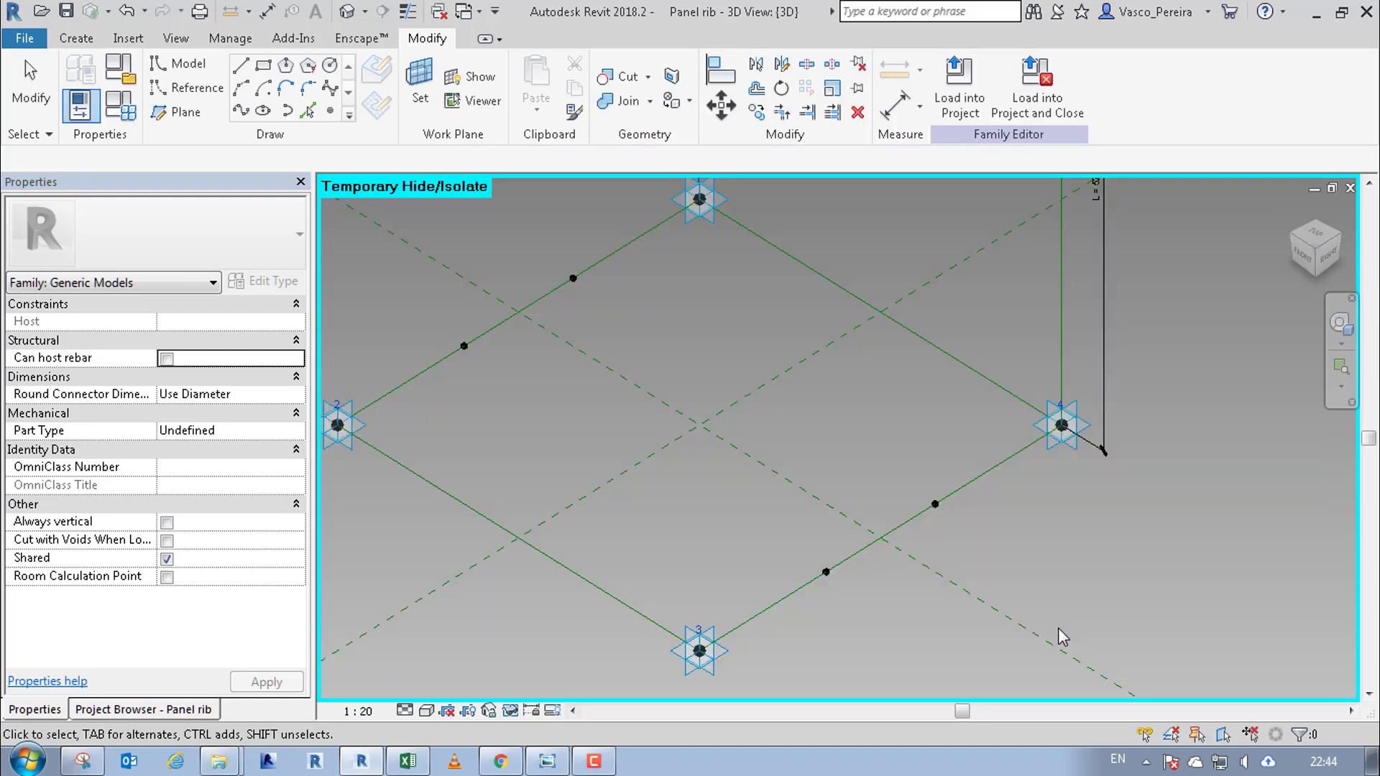
key(u)
key(n)
click(741, 237)
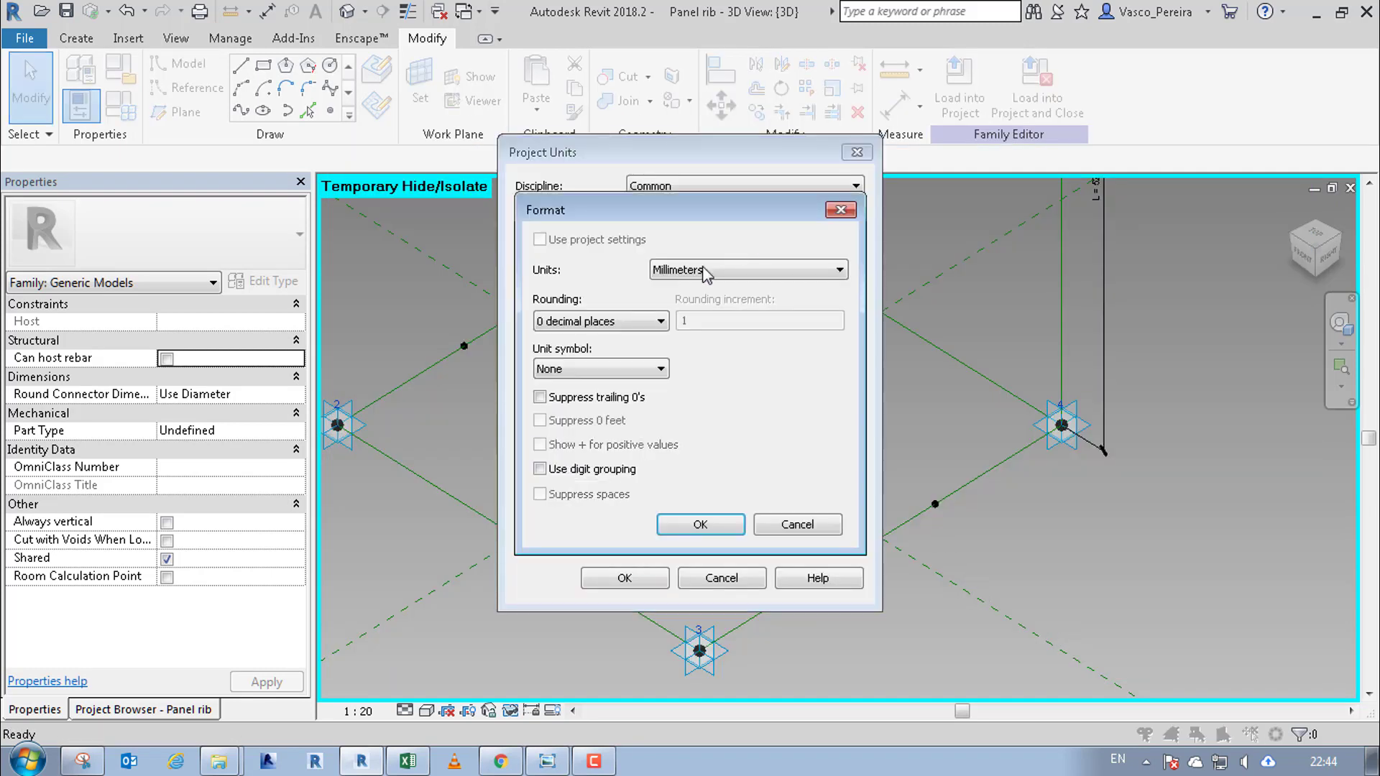
click(638, 321)
click(584, 406)
click(700, 524)
click(624, 578)
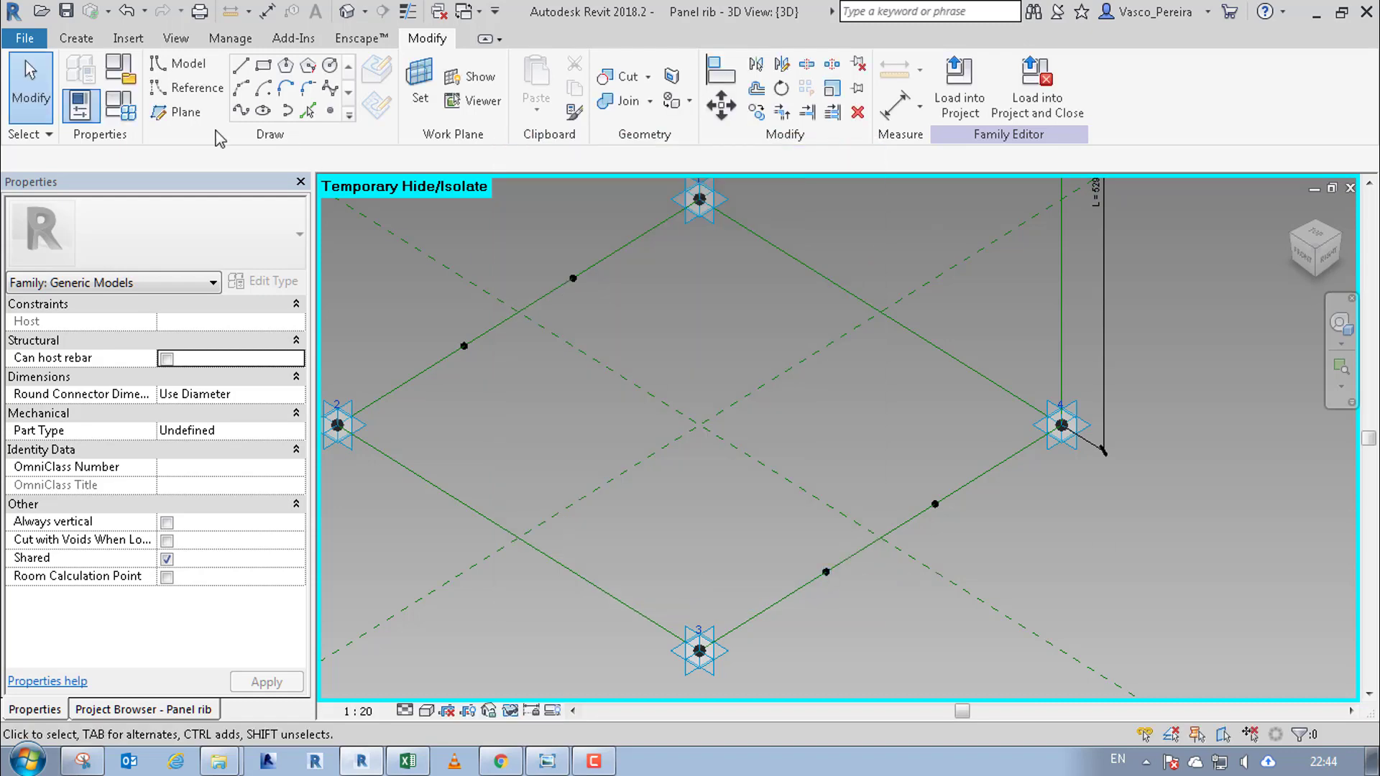
click(121, 104)
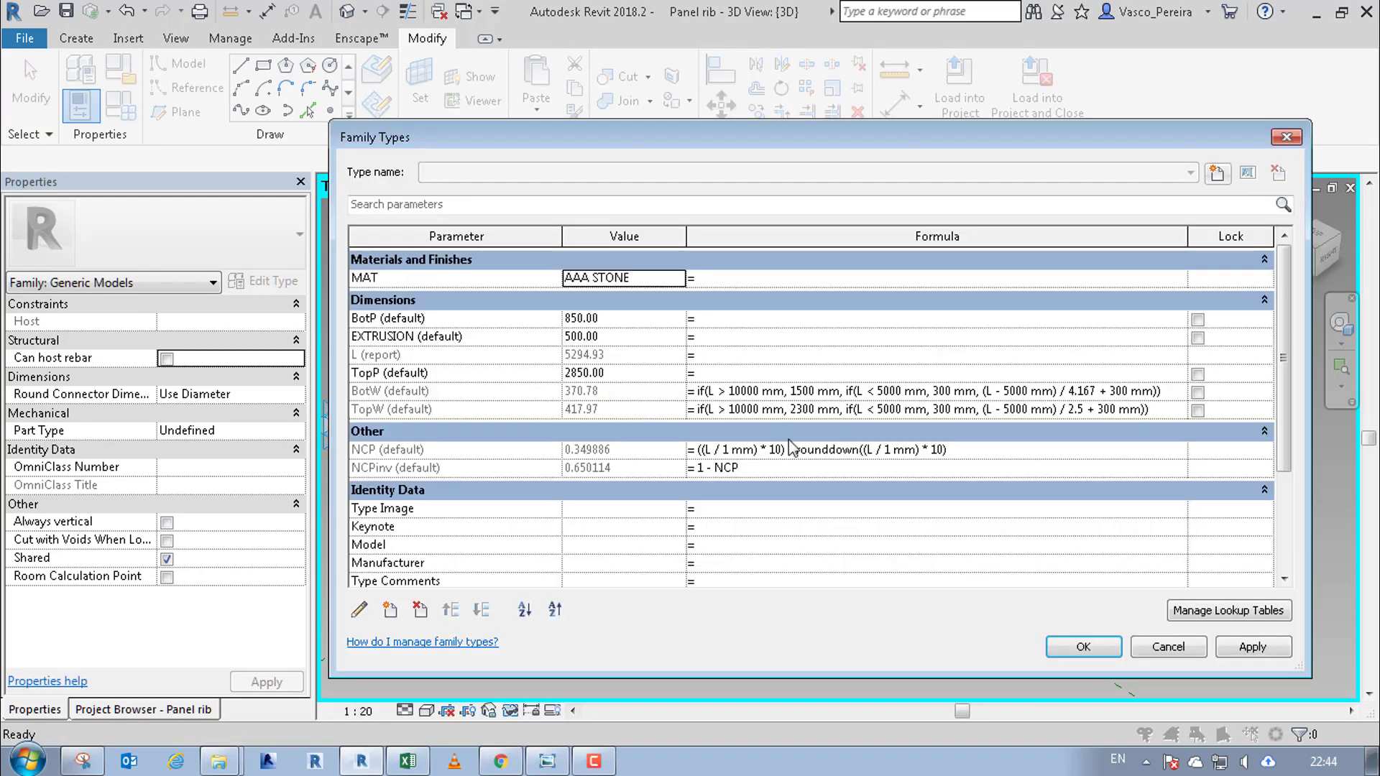
Step: Revert the NCP formula to (L / 1 mm) - rounddown(L / 1 mm)
click(610, 464)
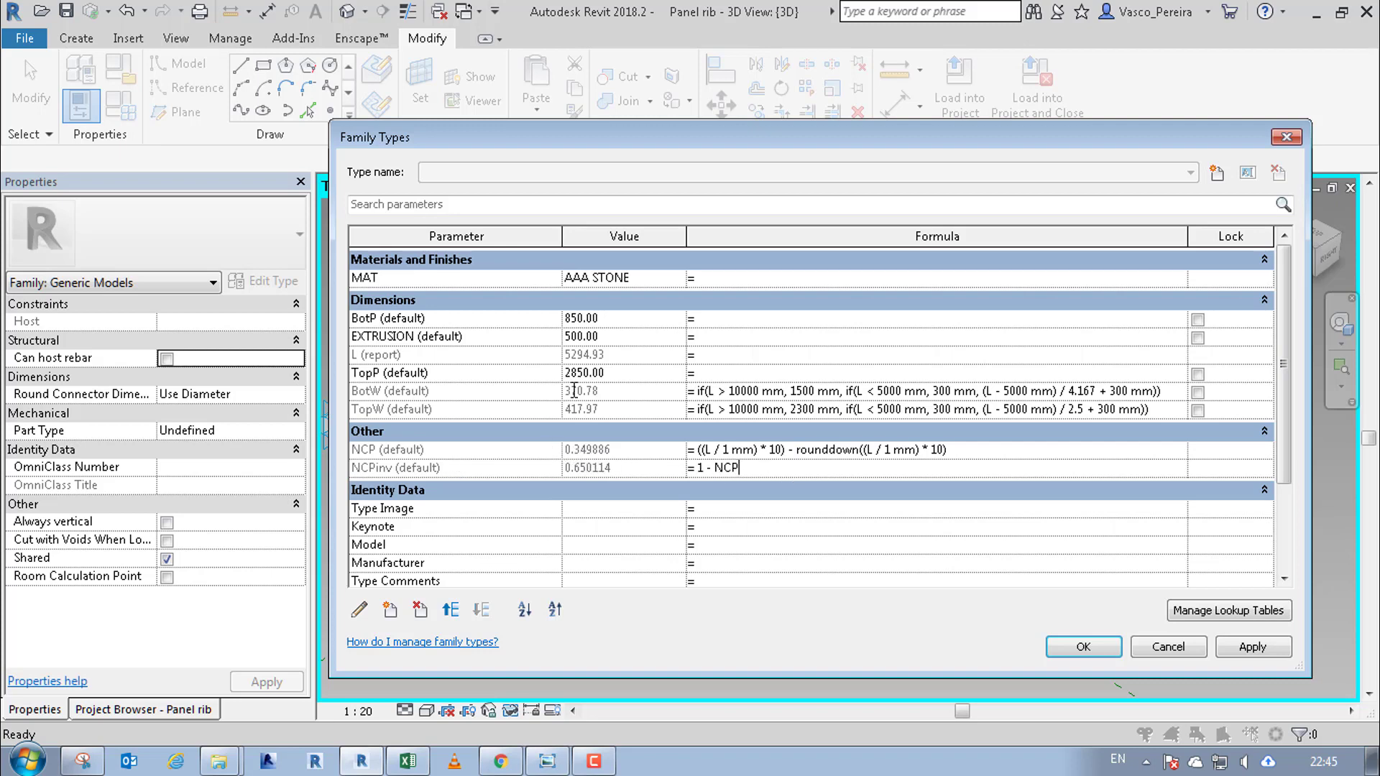
click(769, 452)
key(BackSpace)
key(BackSpace)
key(BackSpace)
key(BackSpace)
key(BackSpace)
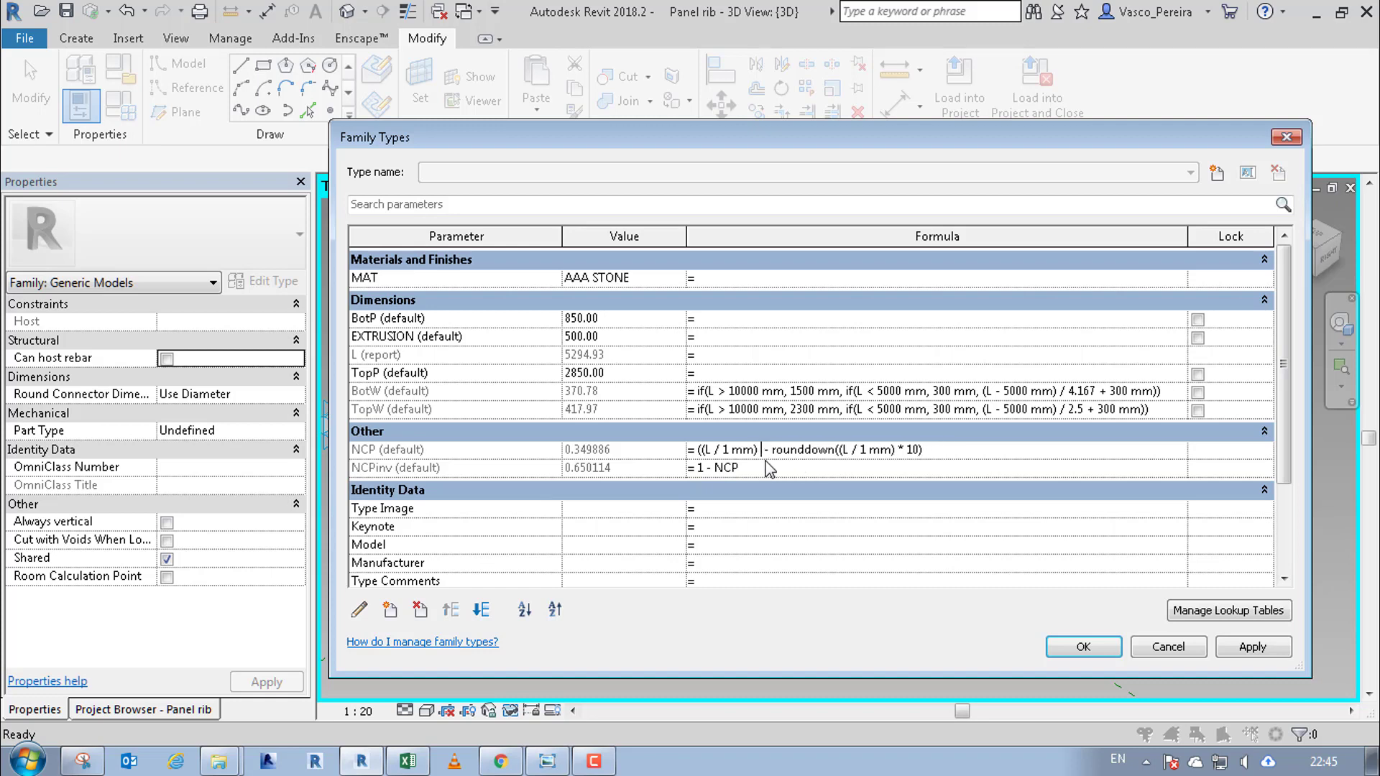
click(698, 450)
key(Delete)
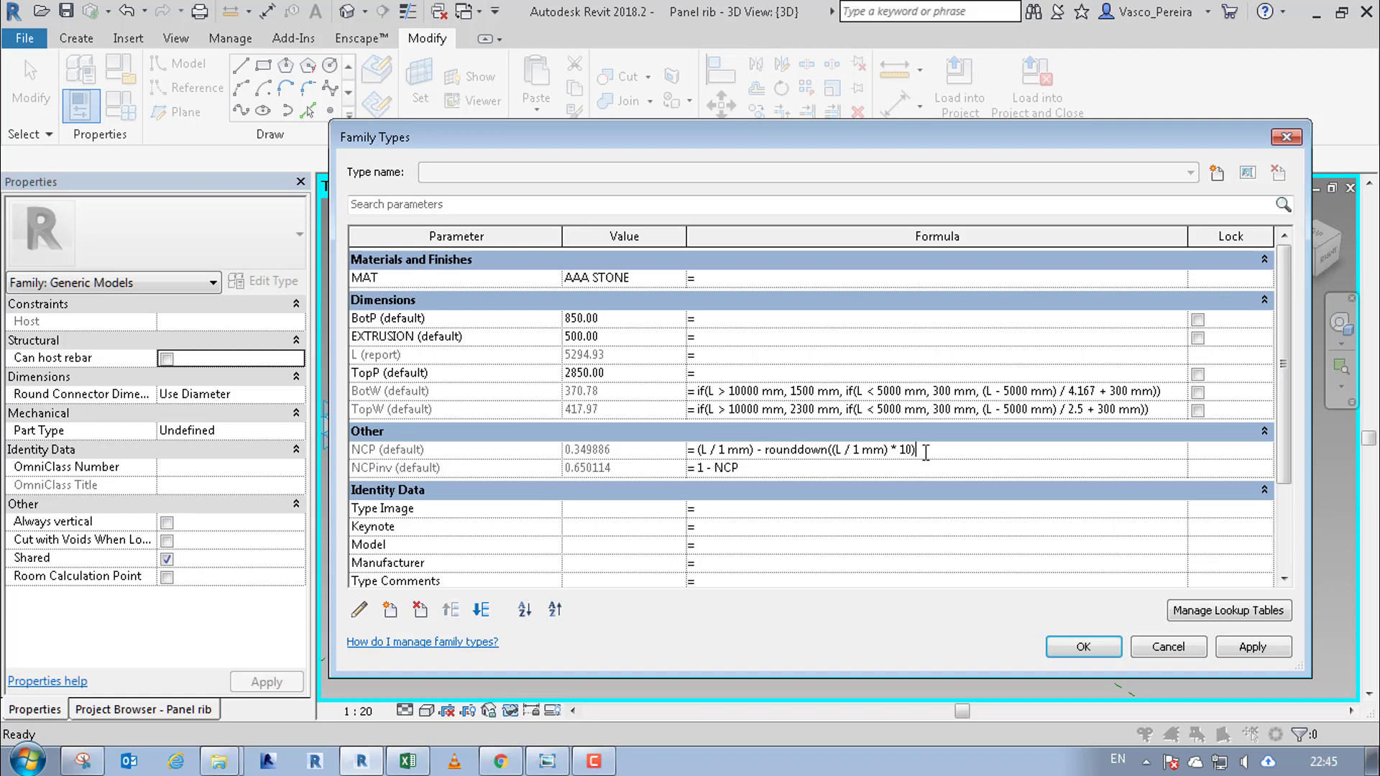
key(BackSpace)
key(BackSpace)
key(Return)
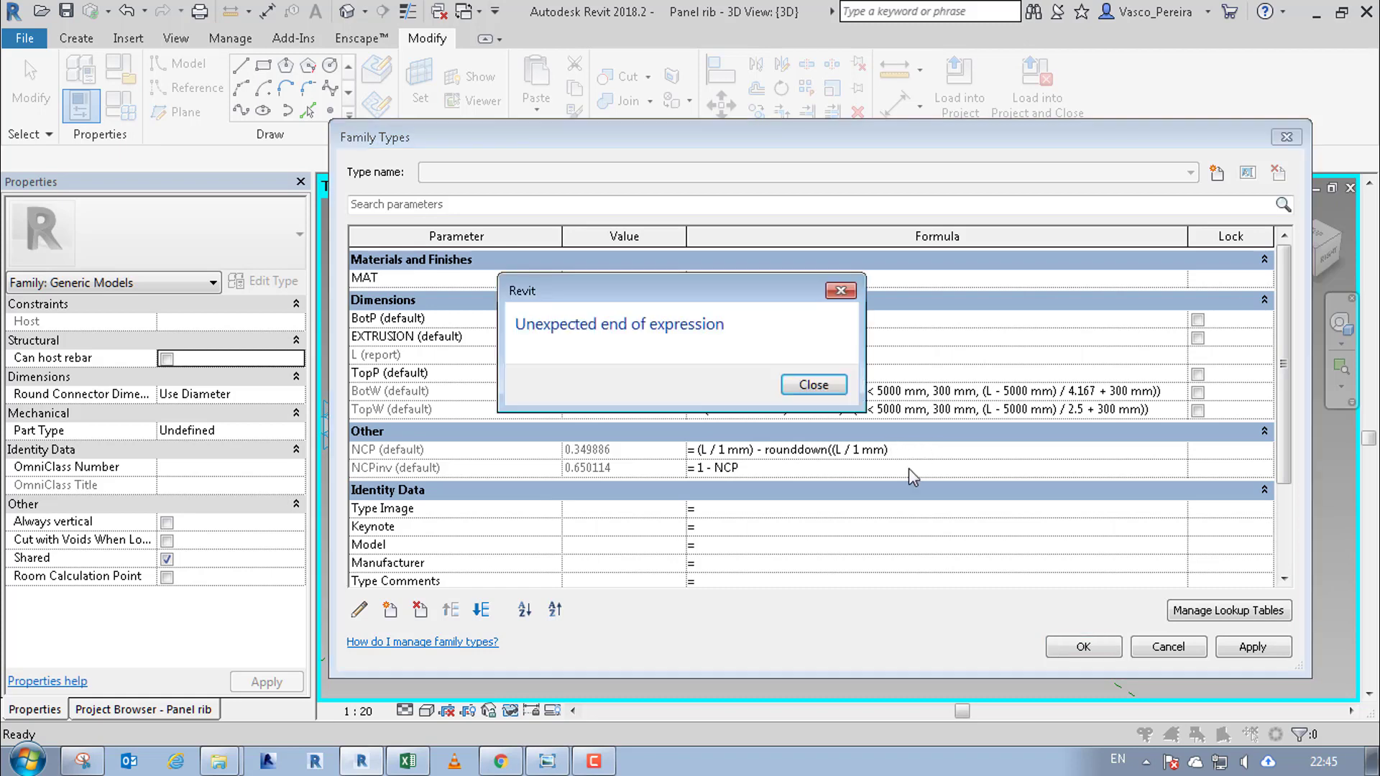
click(800, 408)
text())
key(Return)
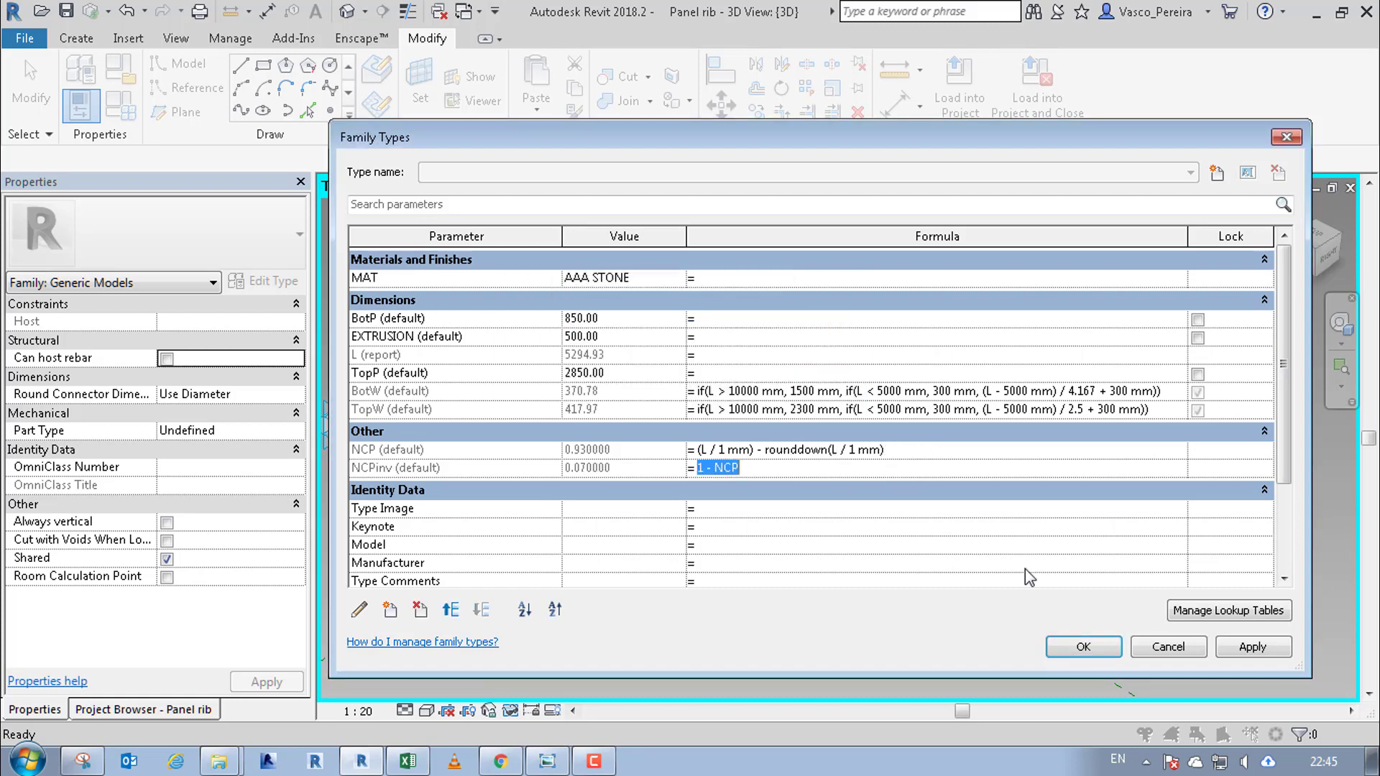
Step: Load Panel rib into the project, overwriting the existing version
click(1081, 647)
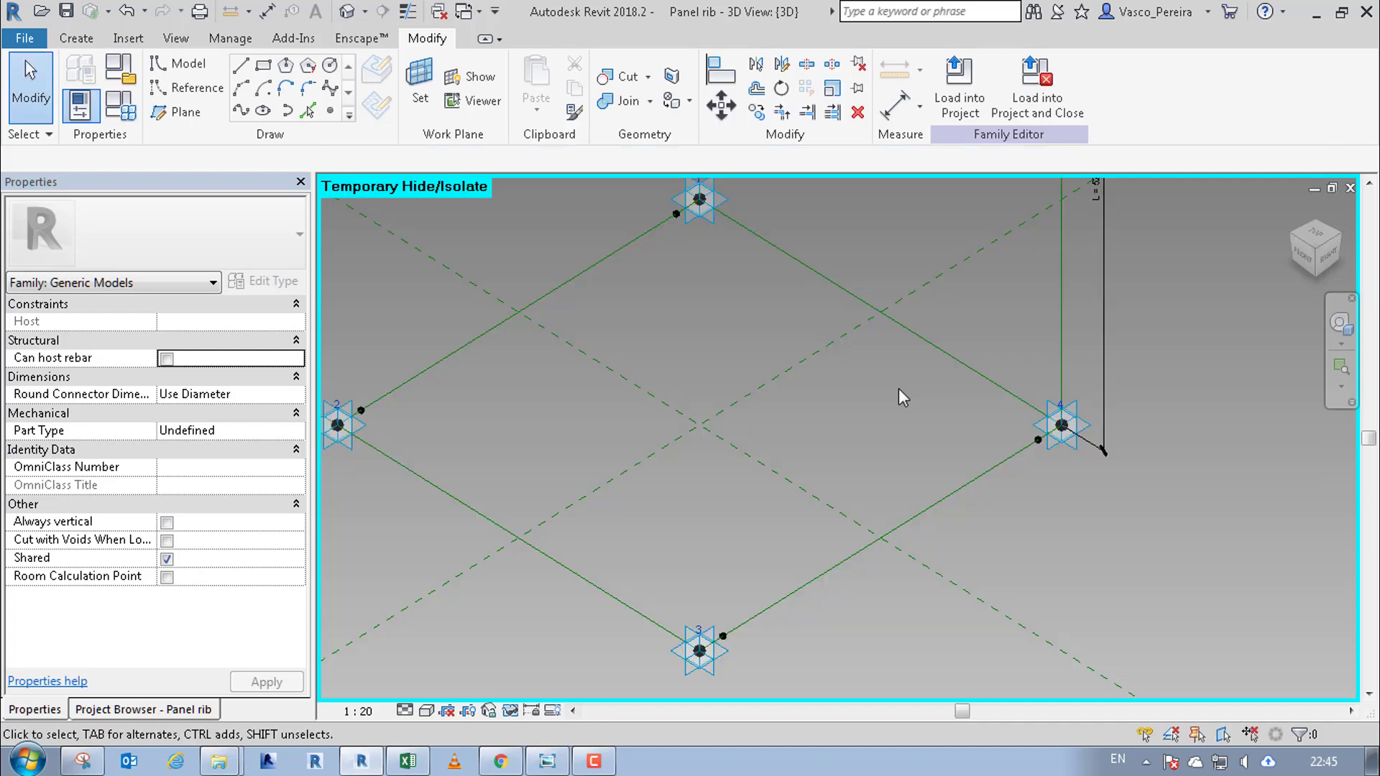
click(960, 86)
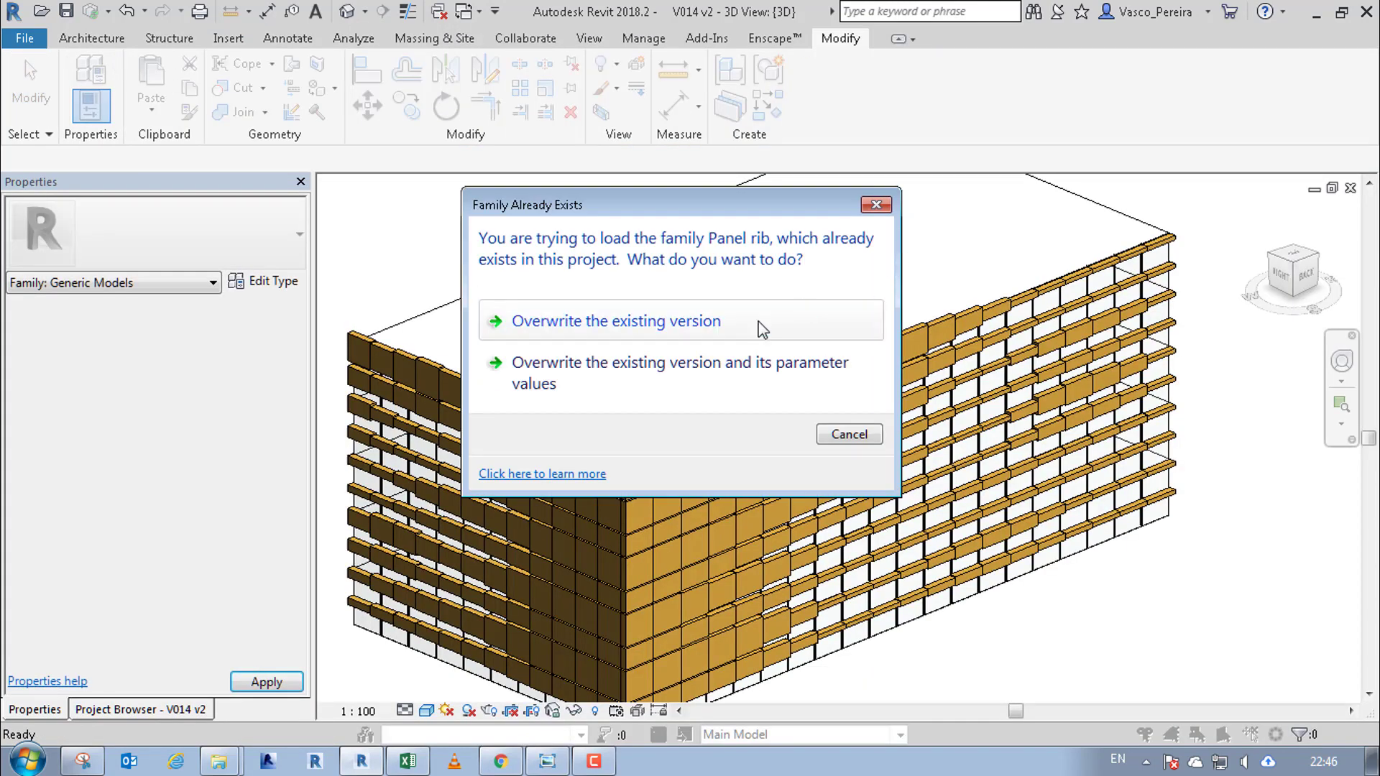
click(757, 328)
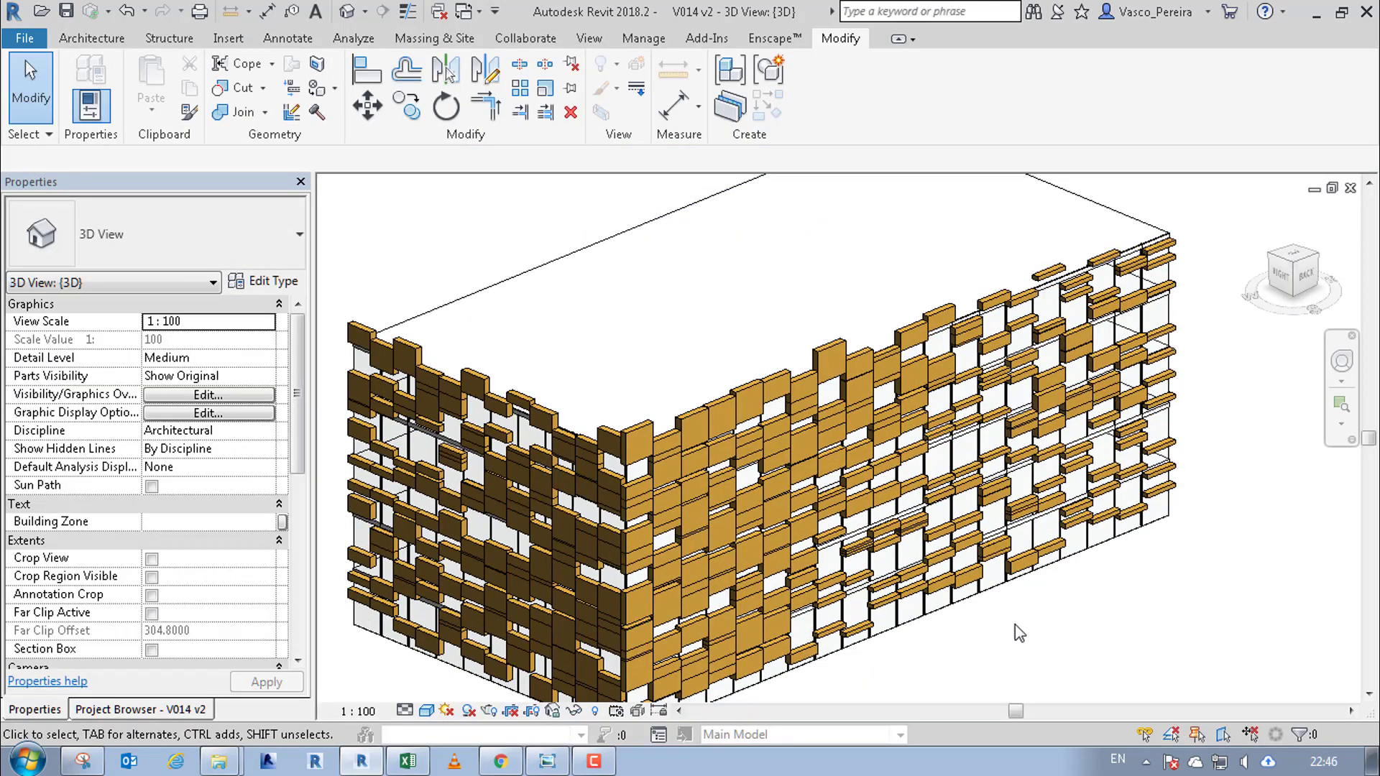
click(205, 713)
click(137, 224)
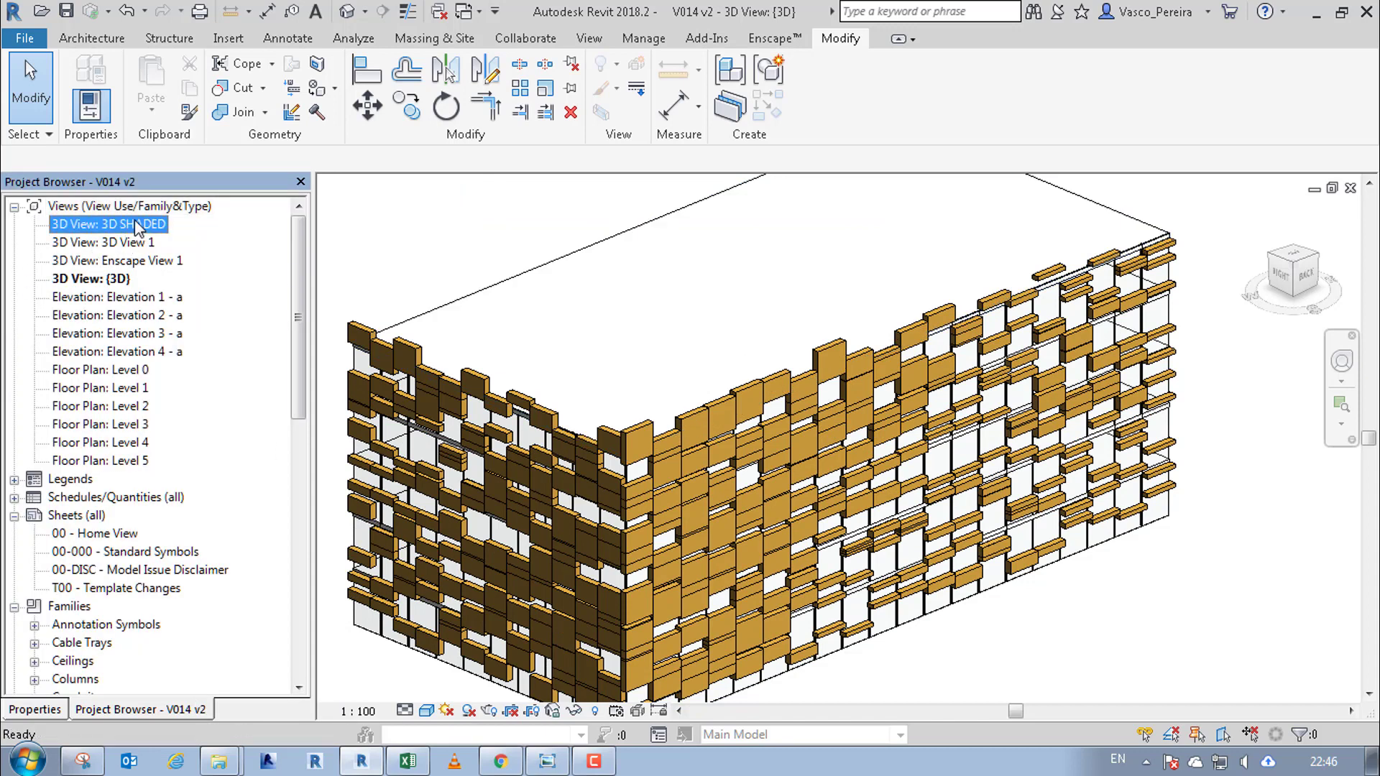
Step: Open the 3D SHADED view to see the staggered panel rib facade
double_click(137, 224)
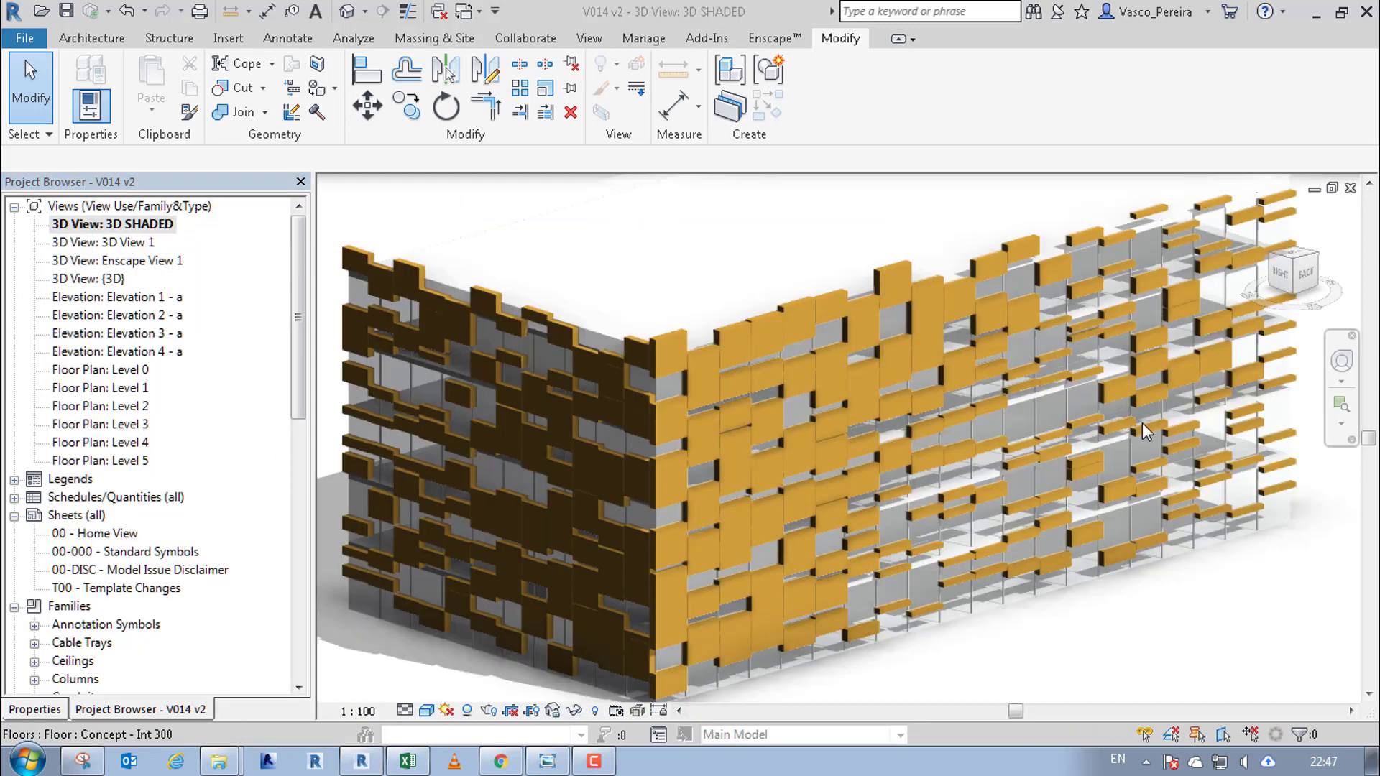